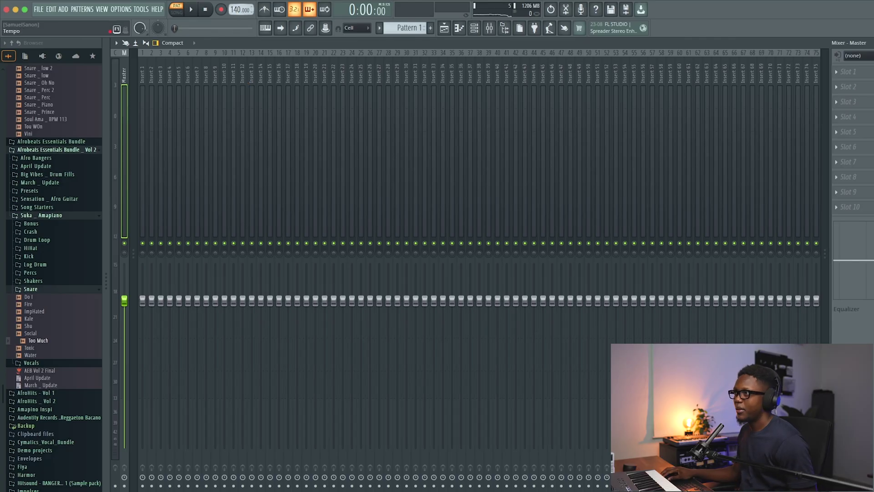
Drag the tempo display down from 140 to 113 BPM.
{"action": "left_click_drag", "start_coordinate": [237, 9], "coordinate": [237, 17]}
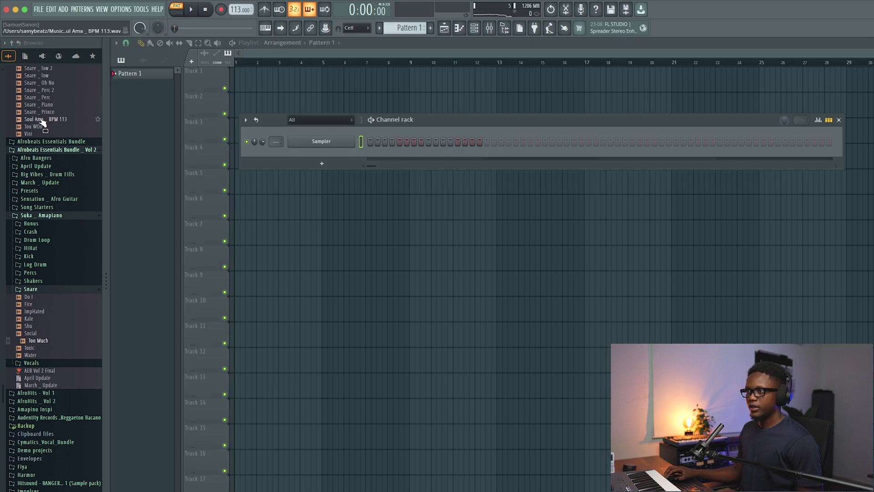
Load the Kick _ Mina and Hi Hat _ Siksê samples into the channel rack.
{"action": "scroll", "coordinate": [41, 123], "scroll_direction": "up", "scroll_amount": 10}
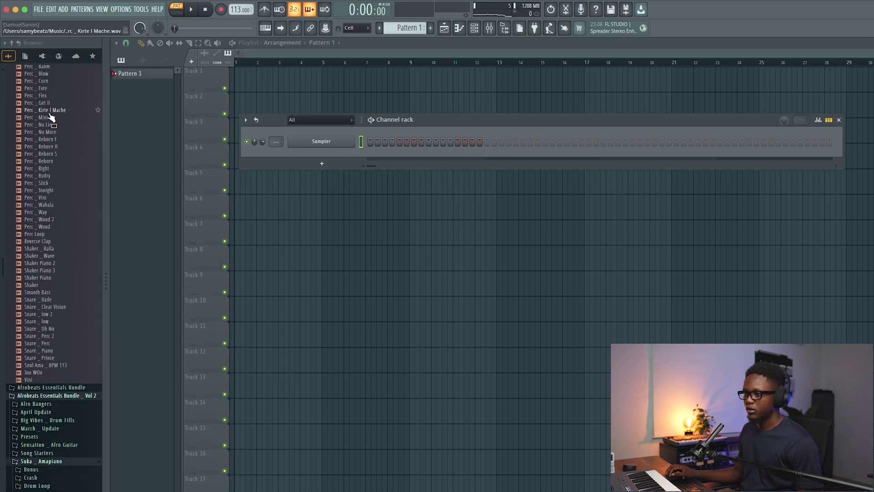
{"action": "scroll", "coordinate": [51, 118], "scroll_direction": "up", "scroll_amount": 14}
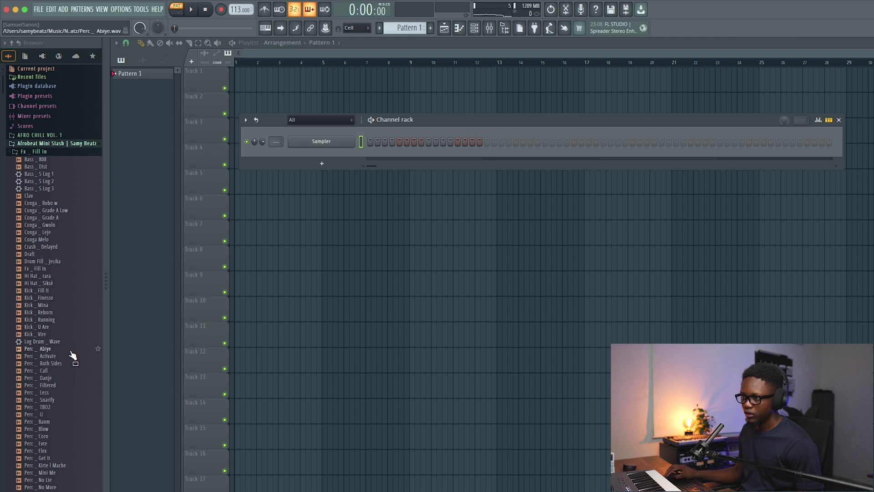
{"action": "scroll", "coordinate": [44, 191], "scroll_direction": "down", "scroll_amount": 2}
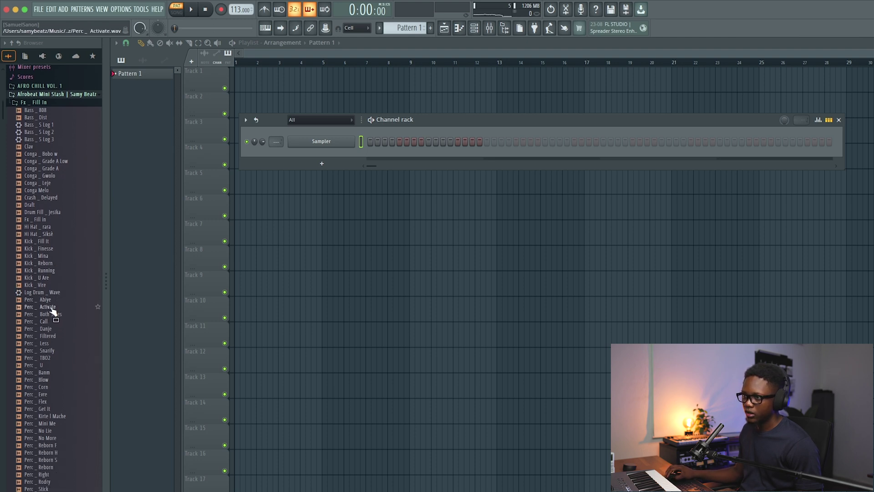
{"action": "left_click_drag", "start_coordinate": [49, 259], "coordinate": [324, 141]}
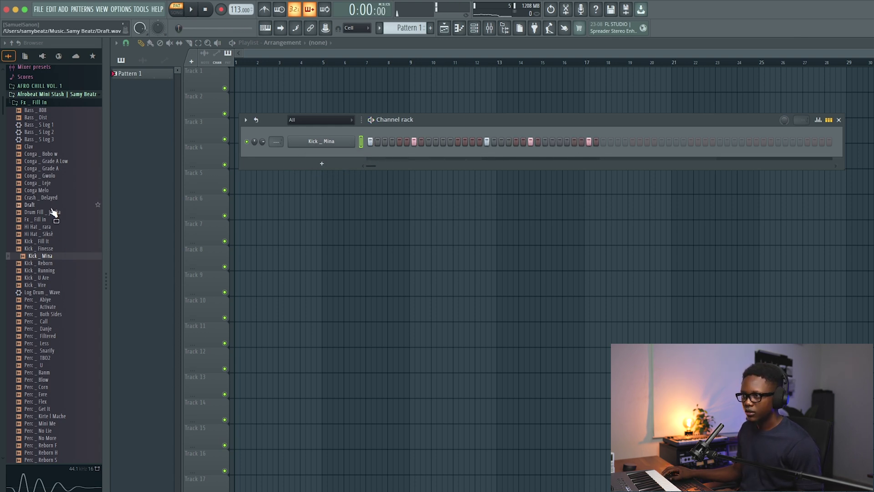
{"action": "left_click", "coordinate": [45, 233]}
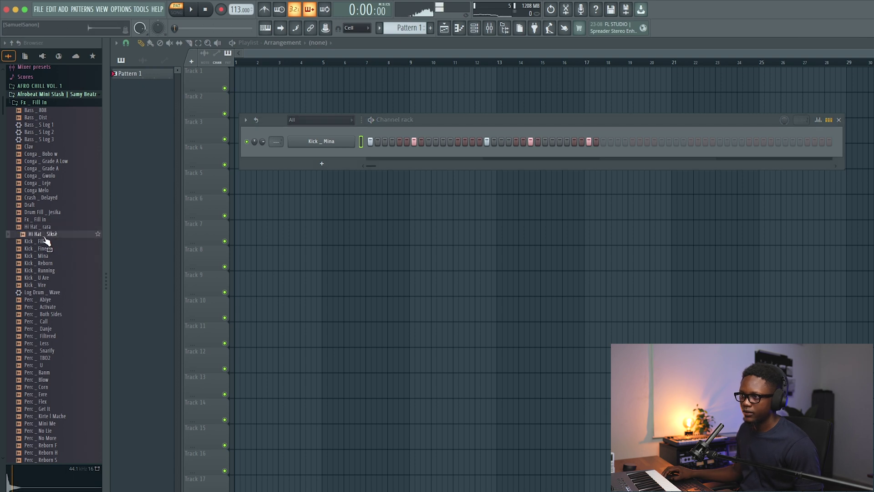
{"action": "left_click_drag", "start_coordinate": [308, 147], "coordinate": [305, 150]}
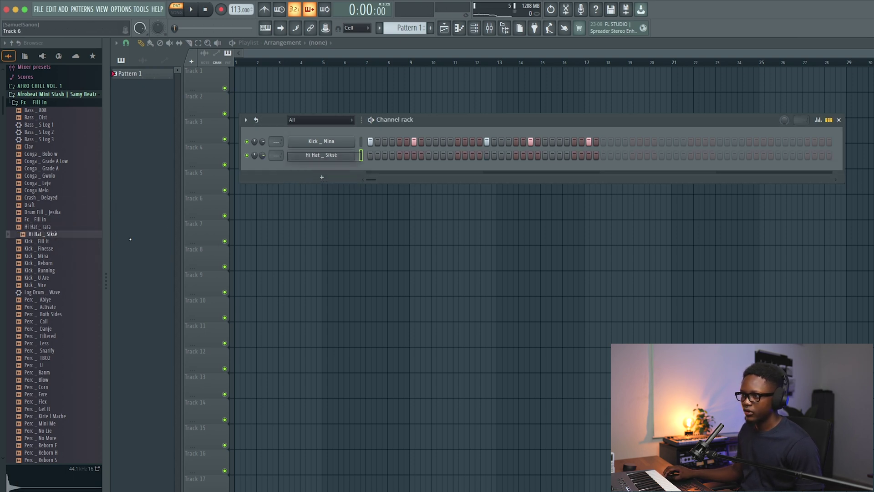
Open the Percs folder and add the You sample as a new channel.
{"action": "scroll", "coordinate": [59, 248], "scroll_direction": "down", "scroll_amount": 5}
{"action": "scroll", "coordinate": [59, 248], "scroll_direction": "down", "scroll_amount": 15}
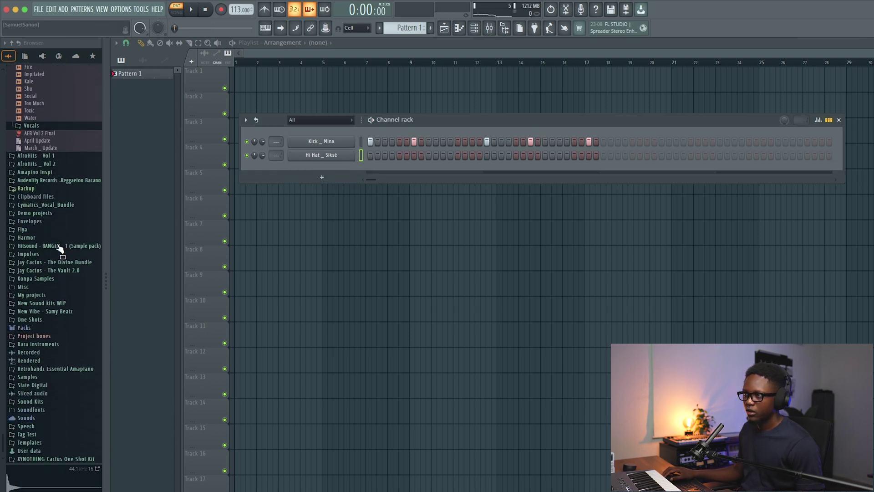
{"action": "scroll", "coordinate": [84, 265], "scroll_direction": "down", "scroll_amount": 3}
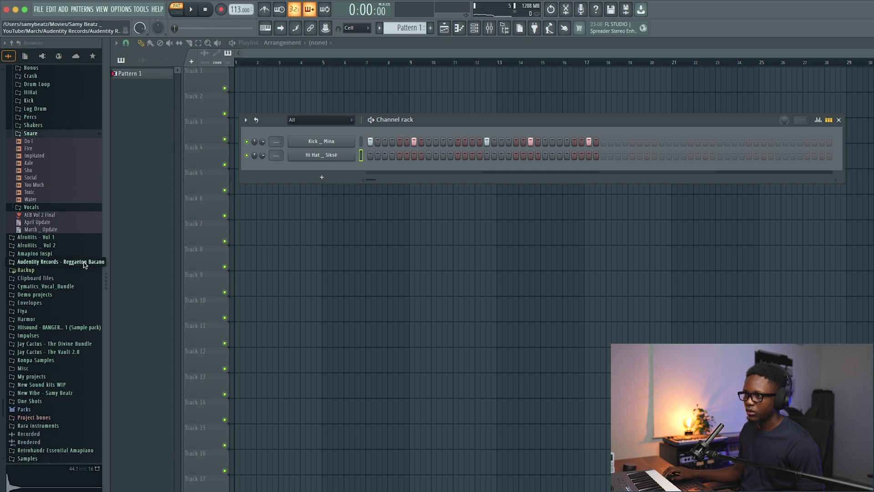
{"action": "scroll", "coordinate": [83, 265], "scroll_direction": "up", "scroll_amount": 10}
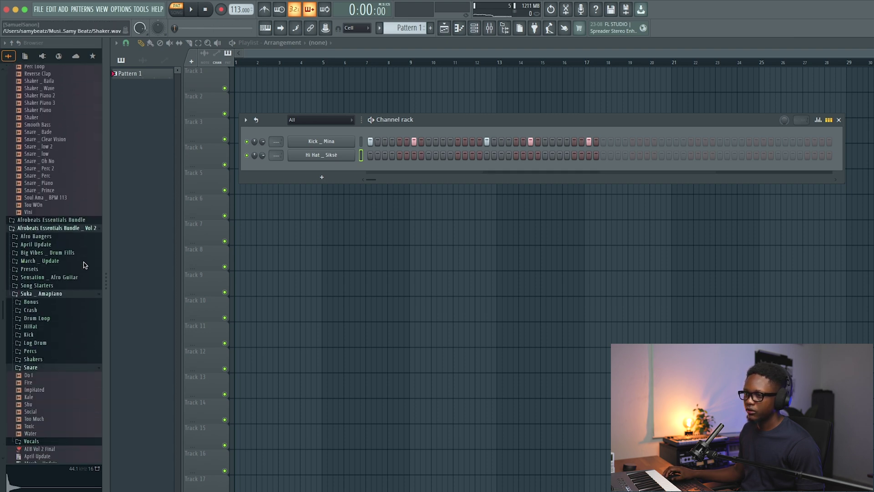
{"action": "scroll", "coordinate": [83, 265], "scroll_direction": "down", "scroll_amount": 5}
{"action": "left_click", "coordinate": [37, 283]}
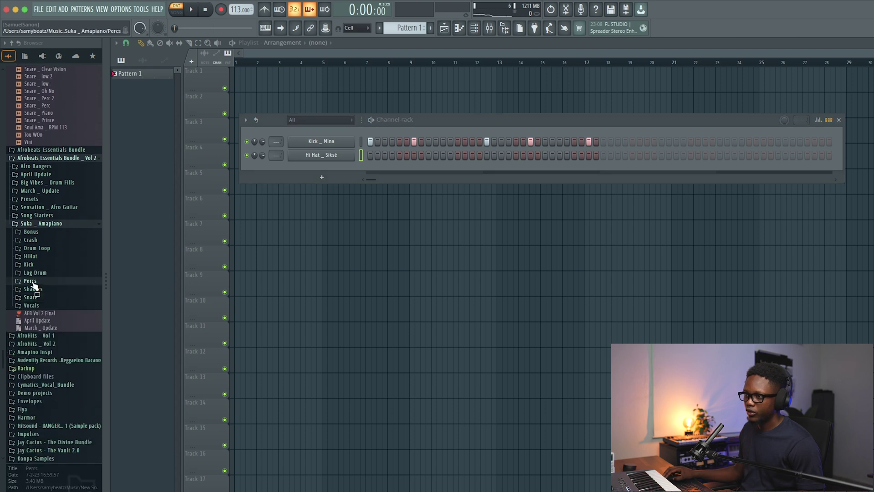
{"action": "left_click", "coordinate": [32, 283]}
{"action": "scroll", "coordinate": [40, 349], "scroll_direction": "down", "scroll_amount": 5}
{"action": "left_click_drag", "start_coordinate": [29, 346], "coordinate": [326, 166]}
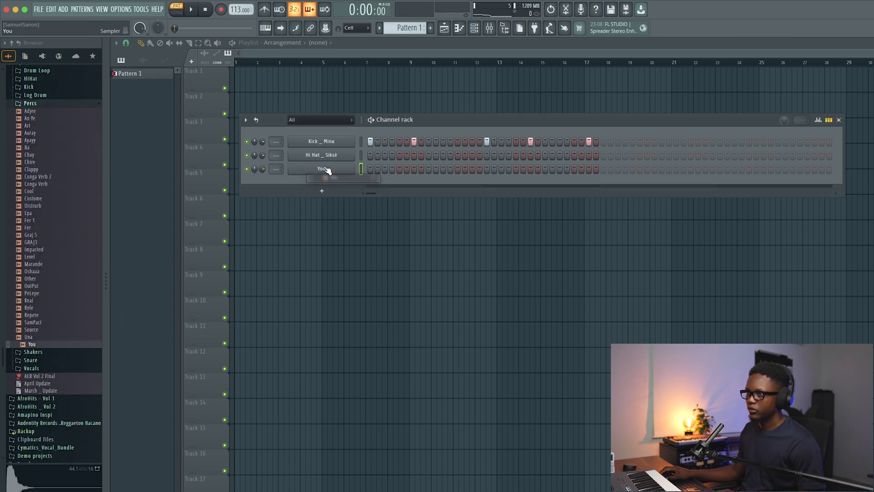
Add Distrurb and Perc _ Snarify as new channels.
{"action": "left_click", "coordinate": [39, 209]}
{"action": "left_click_drag", "start_coordinate": [342, 179], "coordinate": [342, 180]}
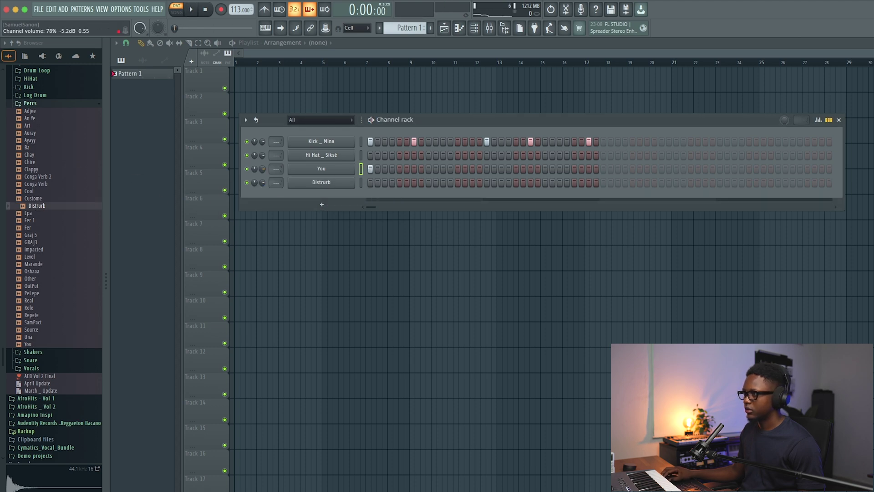
{"action": "scroll", "coordinate": [25, 150], "scroll_direction": "down", "scroll_amount": 15}
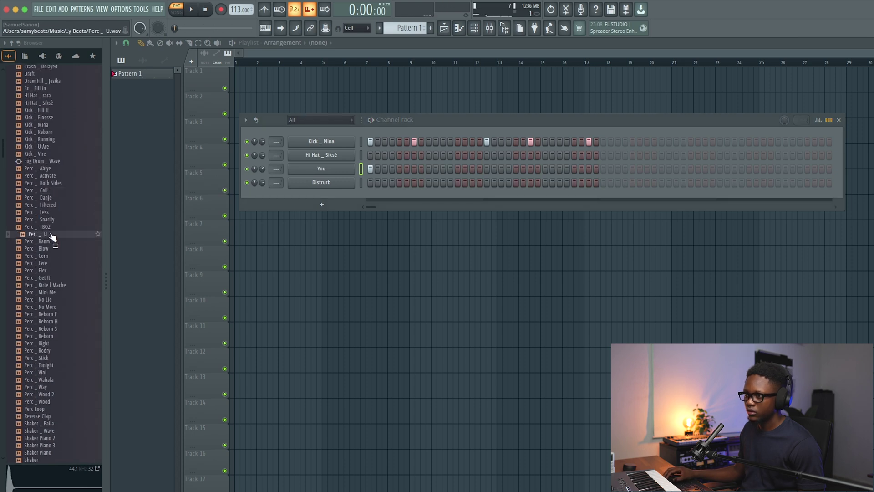
{"action": "left_click_drag", "start_coordinate": [48, 220], "coordinate": [354, 178]}
Place a Perc _ Snarify hit and lower the sample's pitch, auditioning the pattern.
{"action": "left_click", "coordinate": [399, 182]}
{"action": "key", "text": "space"}
{"action": "left_click", "coordinate": [316, 183]}
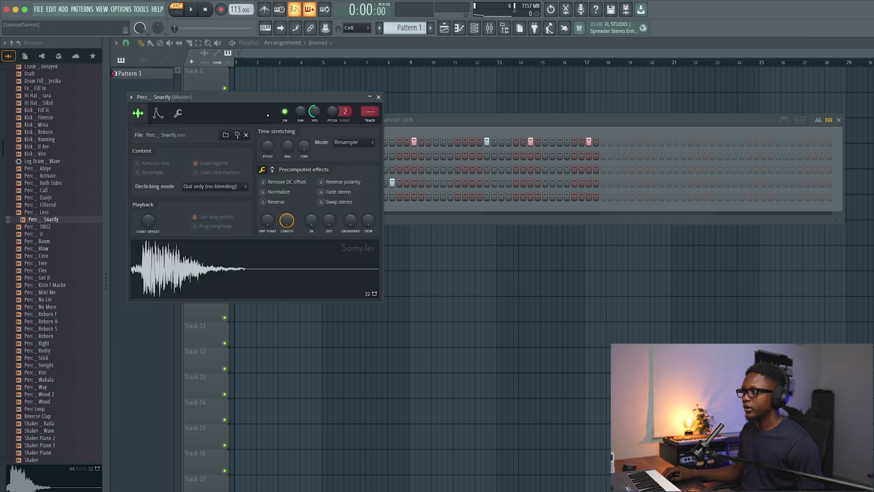
{"action": "left_click_drag", "start_coordinate": [268, 146], "coordinate": [267, 156]}
{"action": "left_click", "coordinate": [201, 274]}
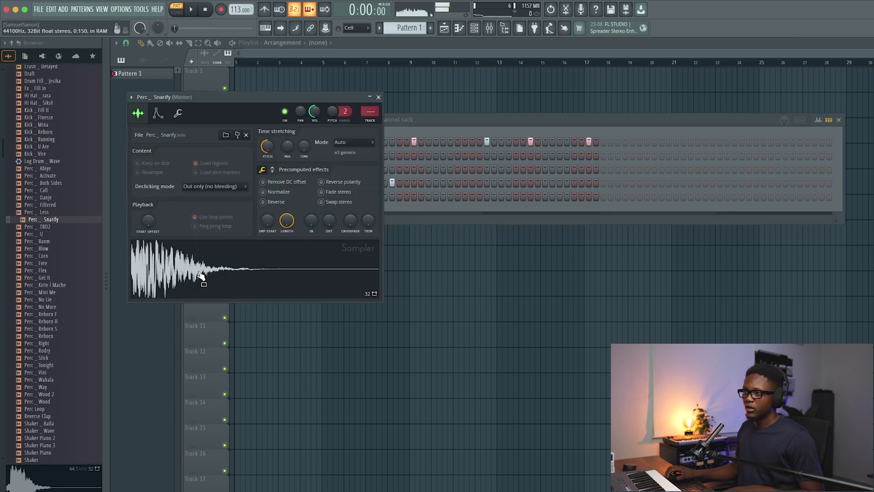
{"action": "left_click", "coordinate": [378, 97]}
{"action": "key", "text": "space"}
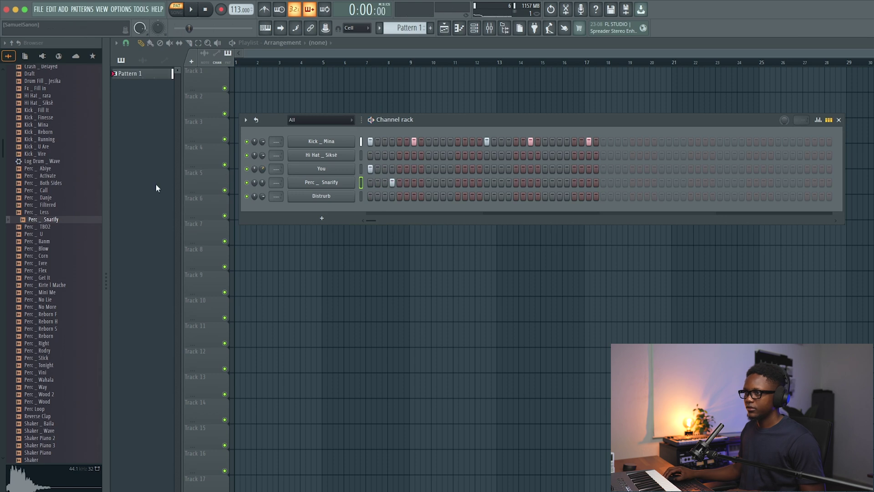
{"action": "key", "text": "space"}
Audition percussion samples and add Perc _ Flex as a new channel.
{"action": "left_click", "coordinate": [51, 182]}
{"action": "left_click", "coordinate": [47, 248]}
{"action": "left_click_drag", "start_coordinate": [51, 271], "coordinate": [302, 225]}
{"action": "left_click_drag", "start_coordinate": [338, 182], "coordinate": [335, 187]}
{"action": "key", "text": "space"}
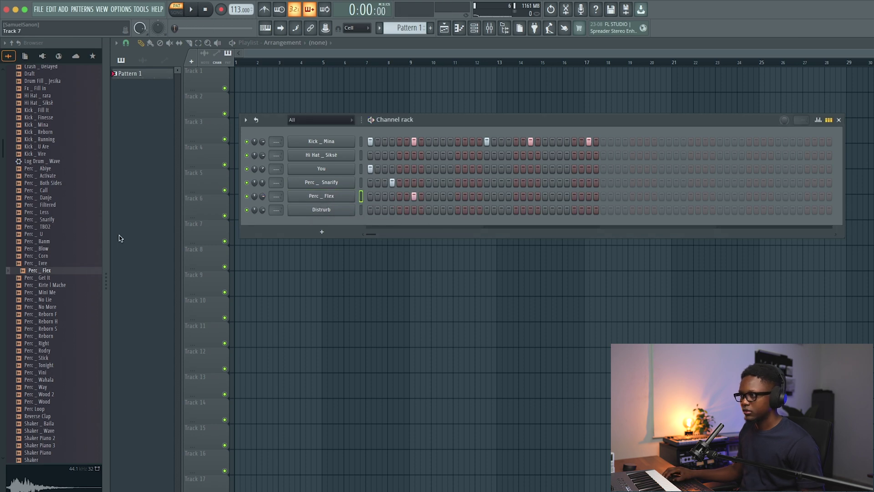
Add Repete, Perc _ Banm and Perc _ Danje as new channels.
{"action": "scroll", "coordinate": [59, 286], "scroll_direction": "down", "scroll_amount": 15}
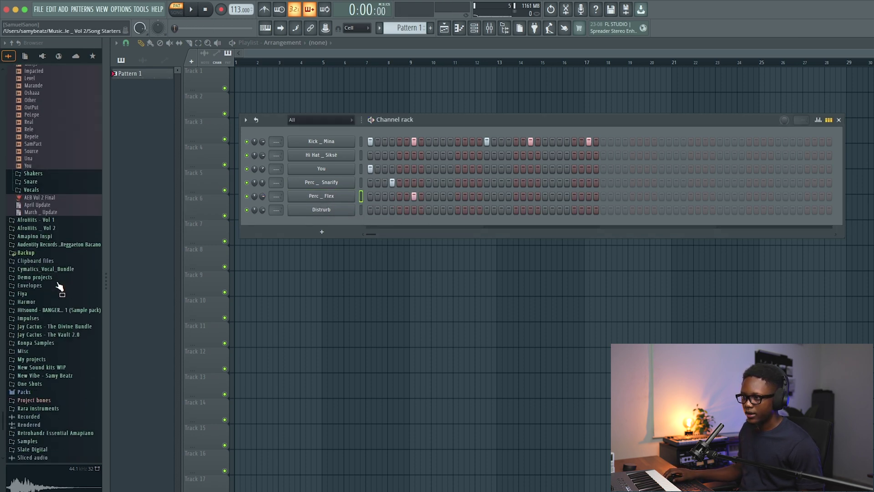
{"action": "left_click_drag", "start_coordinate": [38, 123], "coordinate": [345, 202]}
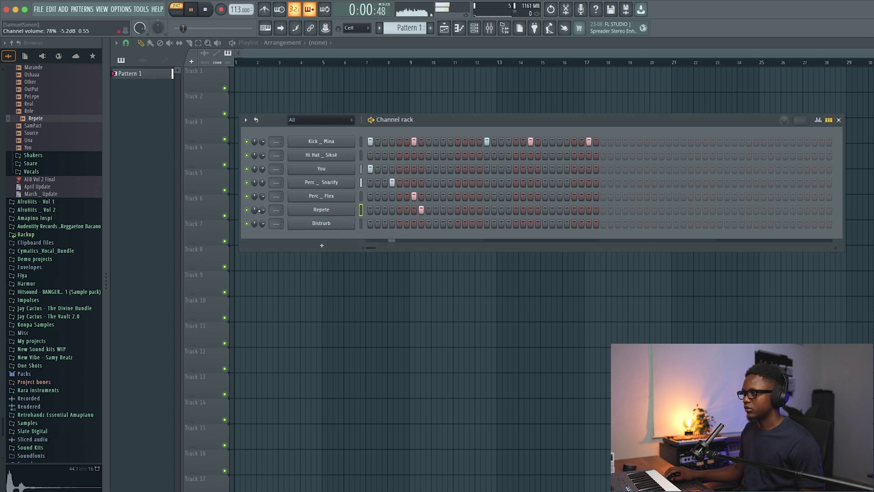
{"action": "scroll", "coordinate": [83, 168], "scroll_direction": "up", "scroll_amount": 15}
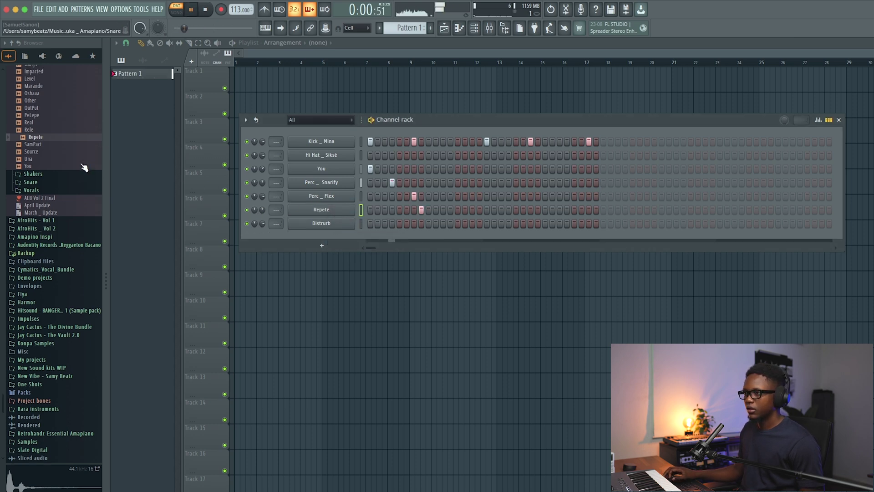
{"action": "scroll", "coordinate": [25, 201], "scroll_direction": "up", "scroll_amount": 12}
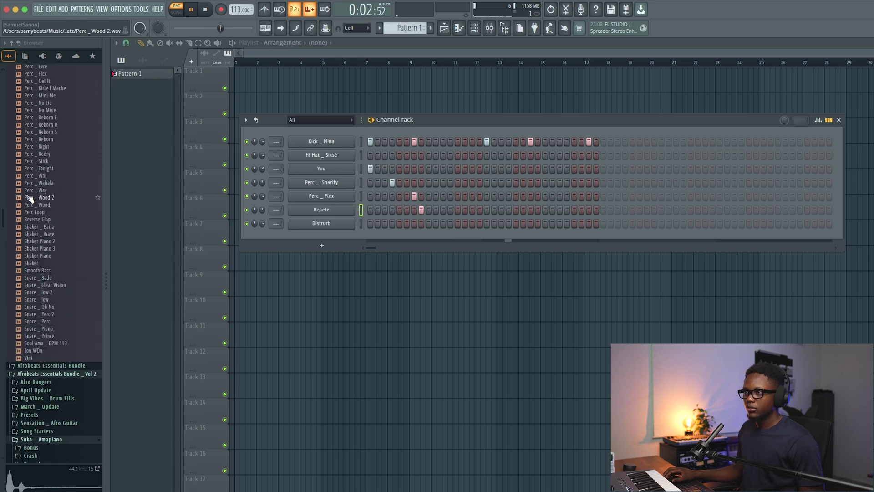
{"action": "key", "text": "space"}
{"action": "left_click_drag", "start_coordinate": [44, 143], "coordinate": [337, 217]}
{"action": "scroll", "coordinate": [64, 166], "scroll_direction": "up", "scroll_amount": 3}
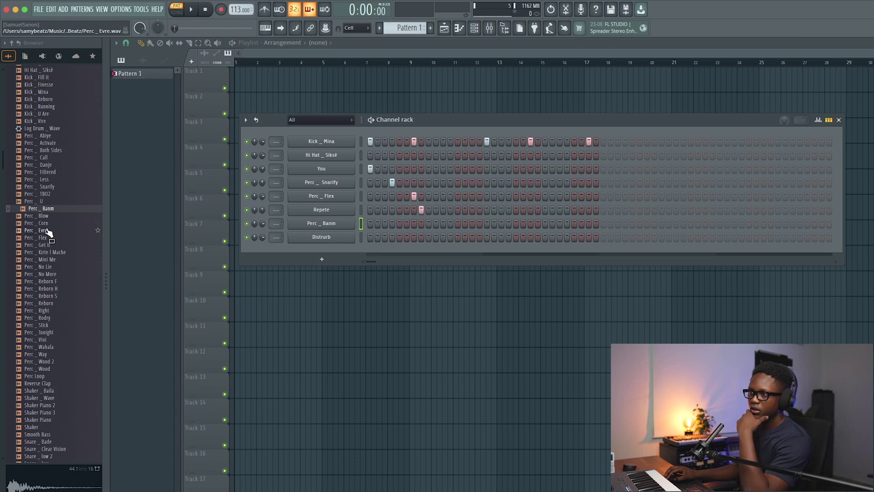
{"action": "left_click_drag", "start_coordinate": [77, 164], "coordinate": [323, 217]}
{"action": "key", "text": "space"}
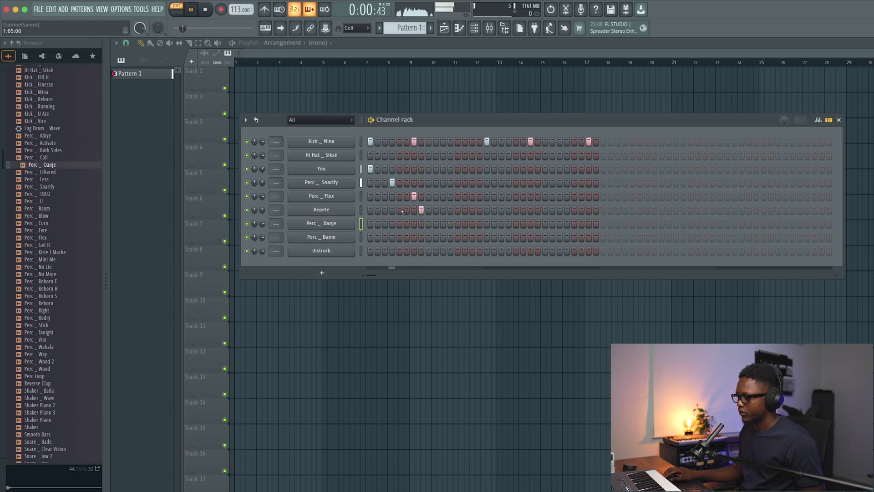
Add another Perc _ Snarify hit, check the groove, and move Pattern 1 to bar 1.
{"action": "left_click", "coordinate": [508, 183]}
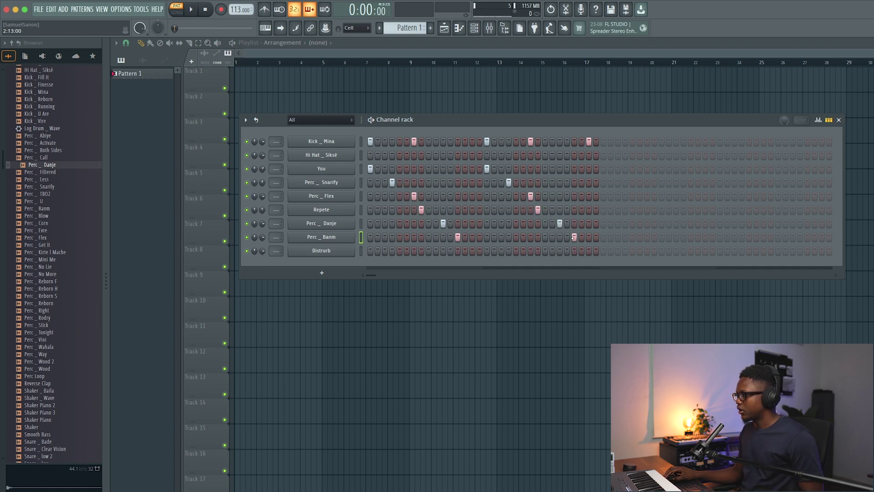
{"action": "key", "text": "space"}
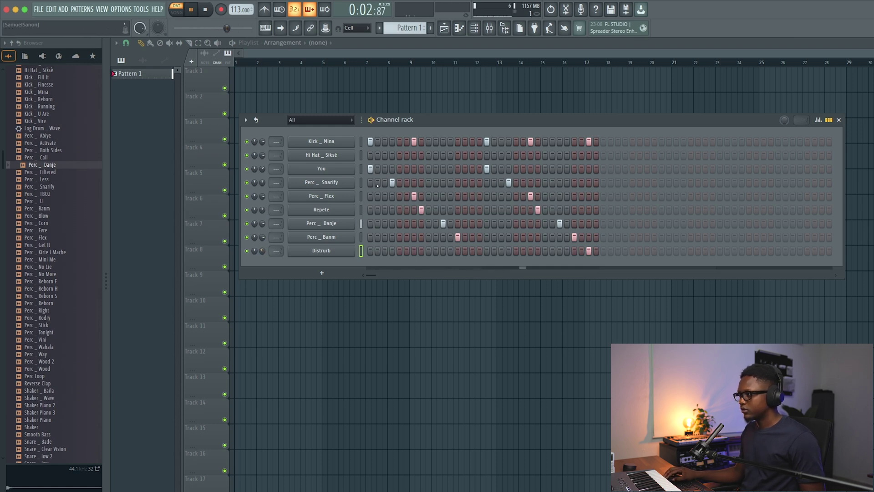
{"action": "key", "text": "space"}
{"action": "left_click_drag", "start_coordinate": [272, 97], "coordinate": [190, 72]}
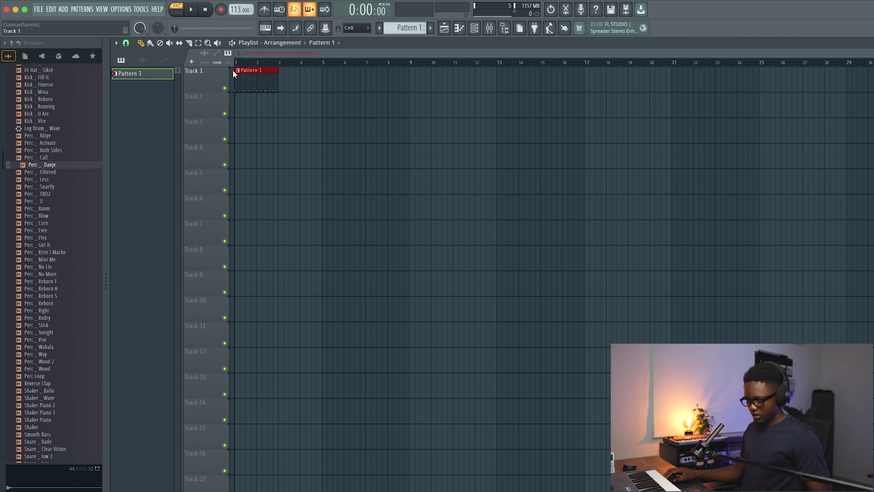
Duplicate Pattern 1 and place the Shaker _ Wave loop on Track 2 at bar 1.
{"action": "key", "text": "ctrl+b"}
{"action": "scroll", "coordinate": [59, 214], "scroll_direction": "down", "scroll_amount": 15}
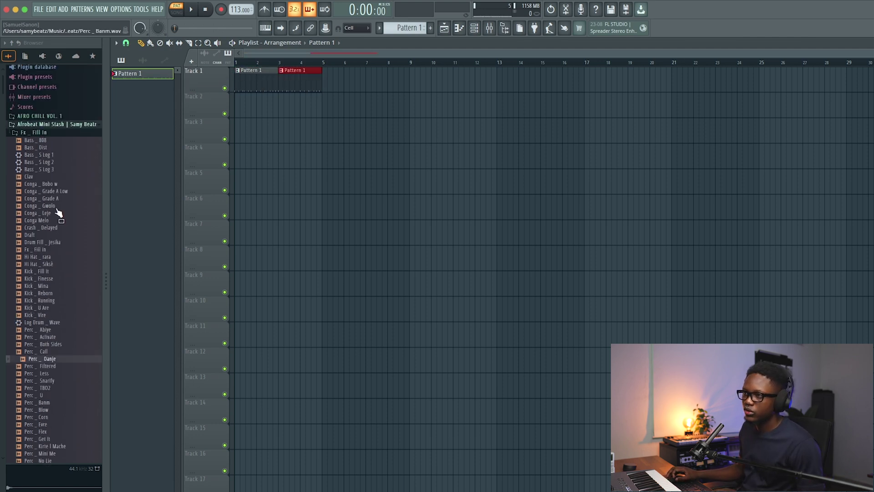
{"action": "scroll", "coordinate": [58, 213], "scroll_direction": "up", "scroll_amount": 5}
{"action": "scroll", "coordinate": [58, 212], "scroll_direction": "up", "scroll_amount": 5}
{"action": "left_click", "coordinate": [43, 201]}
{"action": "left_click_drag", "start_coordinate": [43, 201], "coordinate": [278, 117]}
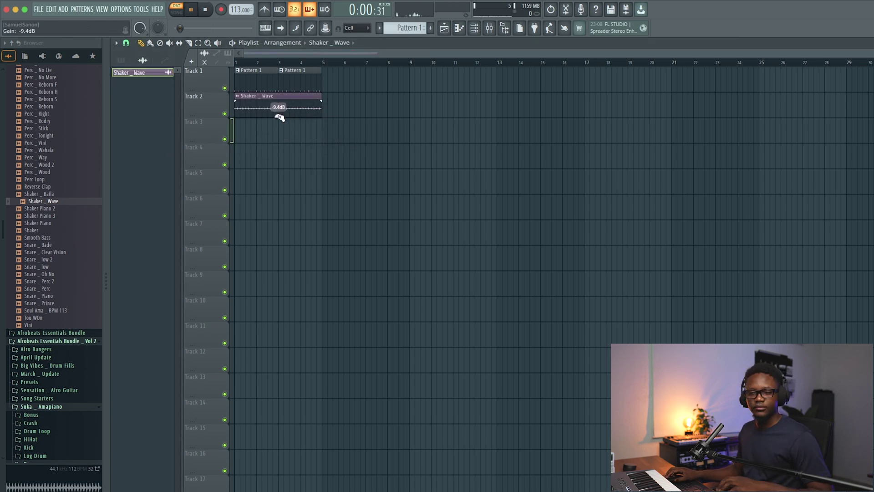
{"action": "key", "text": "space"}
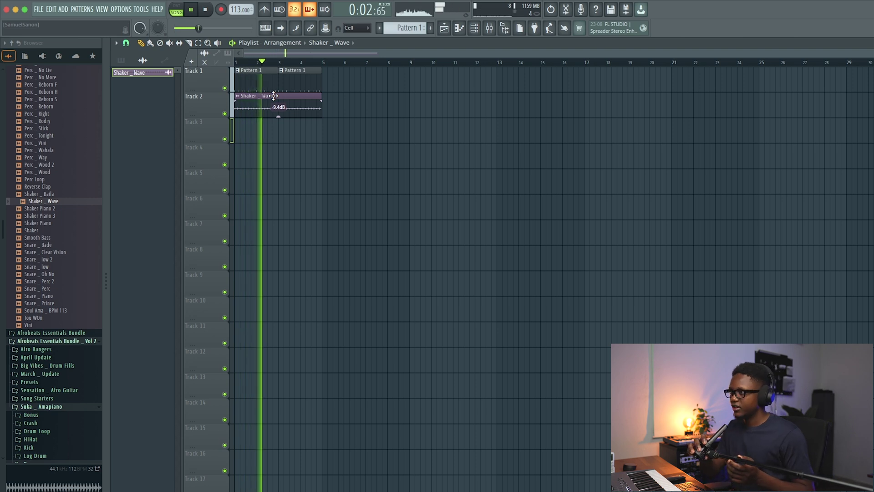
Bring up the channel rack with every channel shown.
{"action": "left_click", "coordinate": [474, 29]}
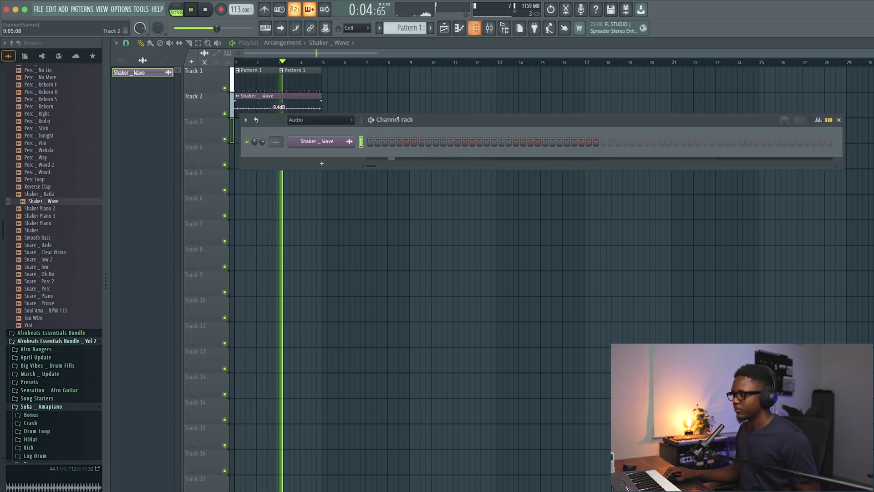
{"action": "left_click", "coordinate": [325, 120]}
{"action": "left_click", "coordinate": [326, 131]}
{"action": "key", "text": "space"}
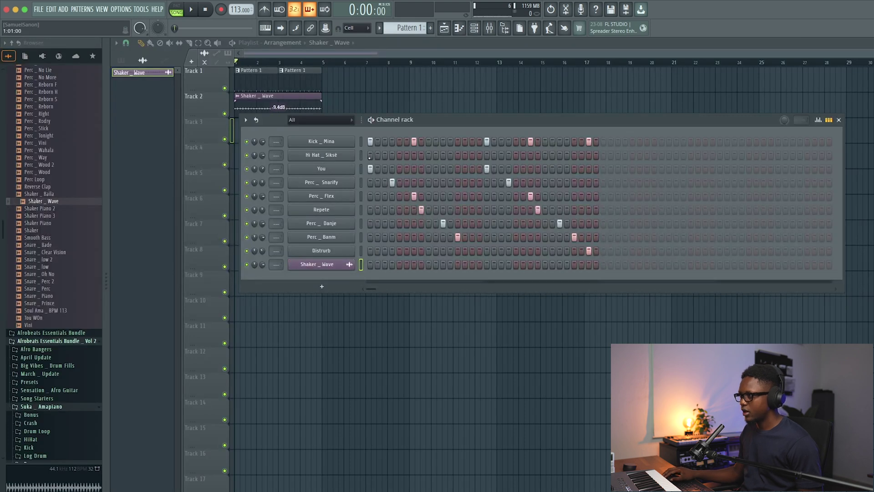
Add three more hi-hat hits, then create an empty Pattern 2.
{"action": "left_click", "coordinate": [413, 155]}
{"action": "key", "text": "space"}
{"action": "key", "text": "space"}
{"action": "key", "text": "space"}
{"action": "left_click", "coordinate": [472, 155]}
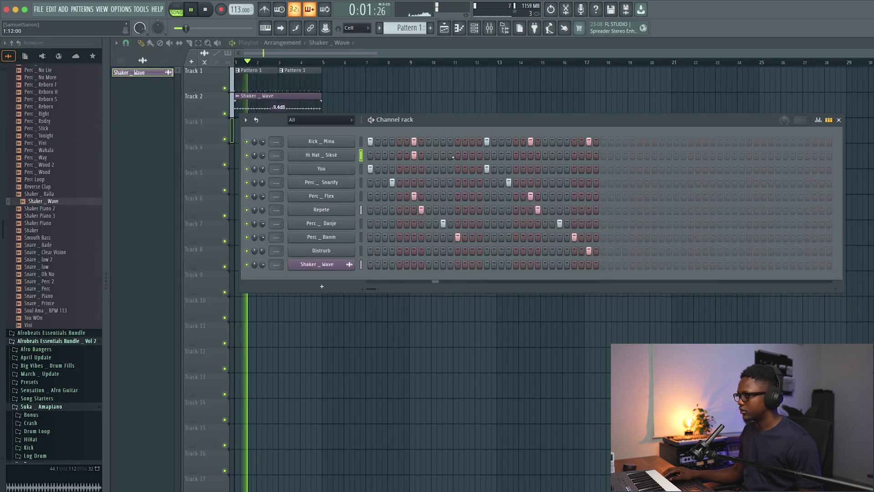
{"action": "key", "text": "space"}
{"action": "key", "text": "space"}
{"action": "left_click", "coordinate": [560, 155]}
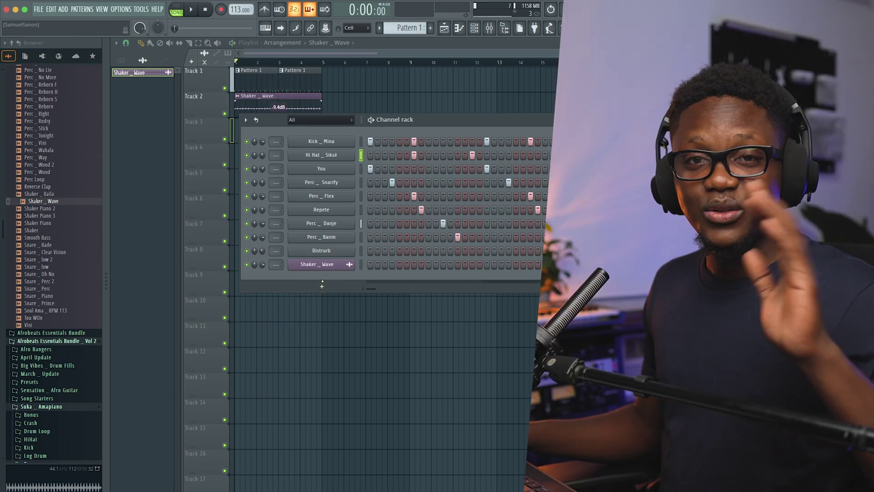
{"action": "key", "text": "F4"}
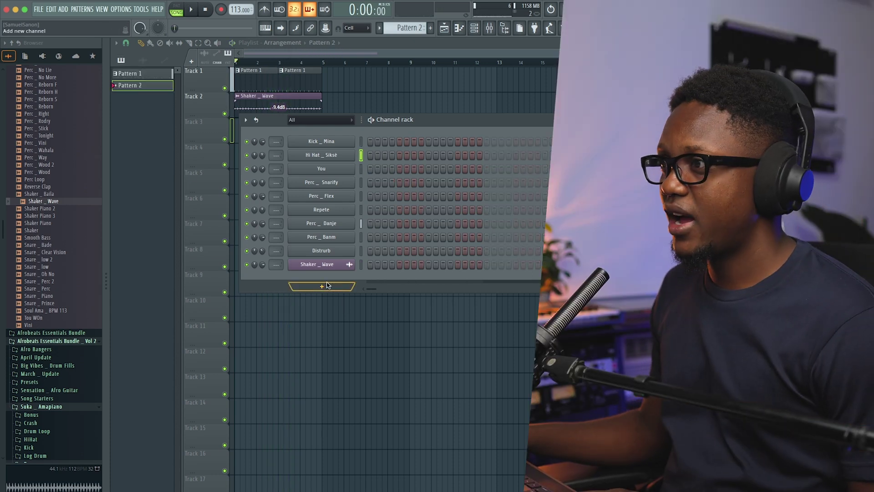
Add a Purity synth channel and set it to the Woodwind Bari Sax sound.
{"action": "left_click", "coordinate": [328, 286]}
{"action": "mouse_move", "coordinate": [328, 114]}
{"action": "left_click", "coordinate": [380, 132]}
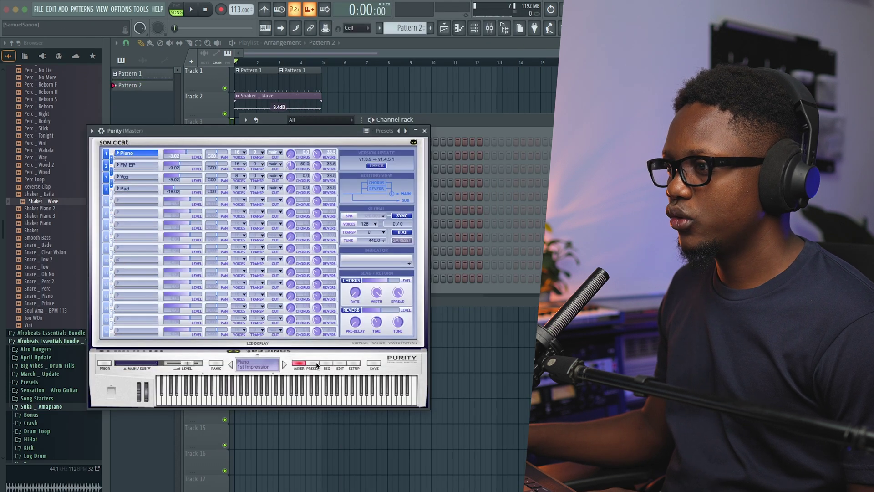
{"action": "left_click", "coordinate": [387, 242]}
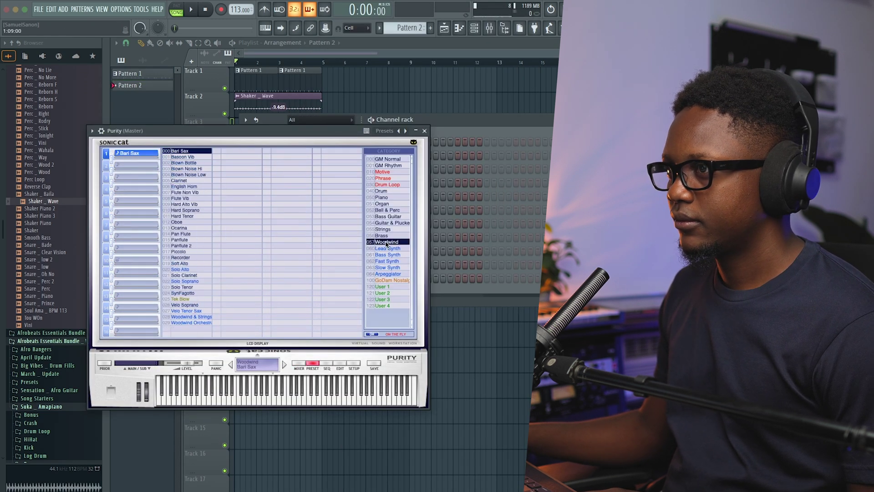
{"action": "key", "text": "space"}
{"action": "key", "text": "space"}
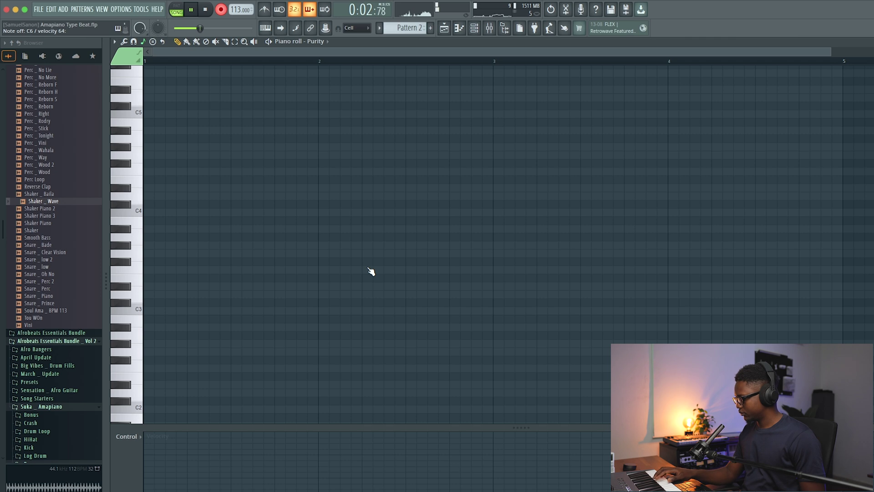
Stop recording the riff and quantize its notes to the grid.
{"action": "key", "text": "space"}
{"action": "scroll", "coordinate": [366, 246], "scroll_direction": "up", "scroll_amount": 5}
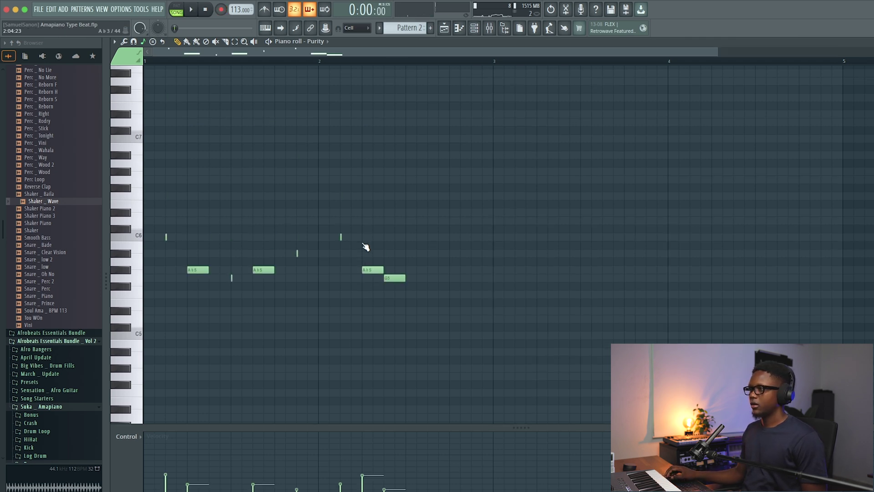
{"action": "key", "text": "alt+q"}
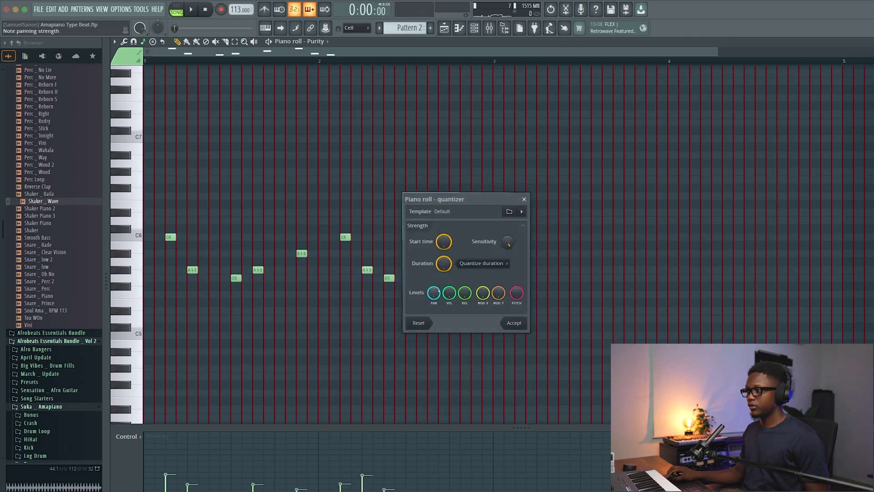
{"action": "left_click", "coordinate": [511, 324]}
{"action": "key", "text": "space"}
Nudge the A♭5 and G5 notes slightly later, replaying the riff.
{"action": "key", "text": "space"}
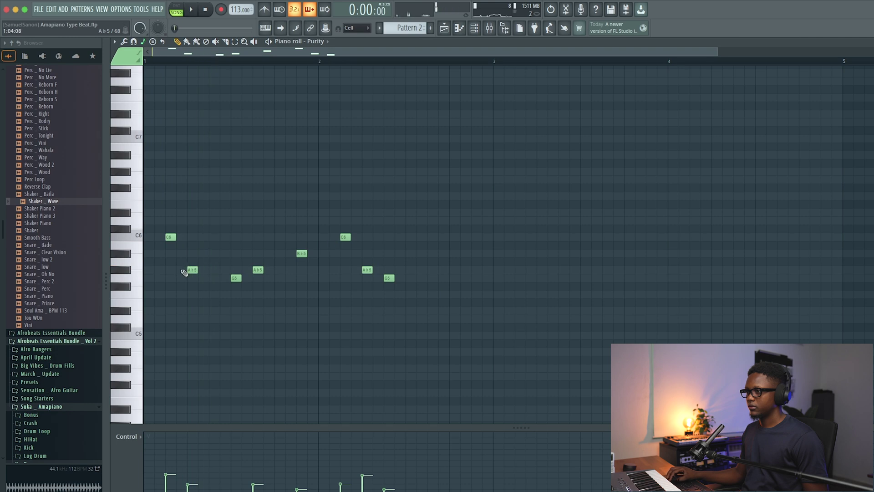
{"action": "left_click_drag", "start_coordinate": [193, 270], "coordinate": [279, 269]}
{"action": "key", "text": "space"}
{"action": "key", "text": "space"}
{"action": "key", "text": "space"}
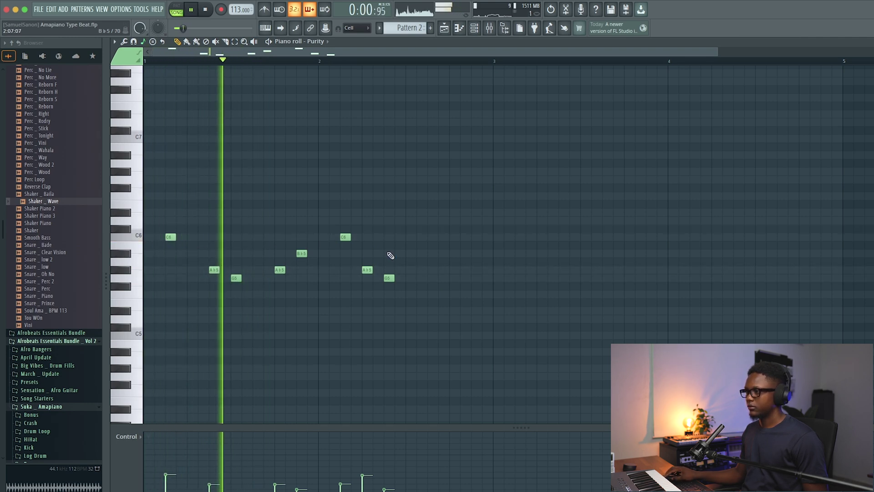
{"action": "key", "text": "space"}
{"action": "key", "text": "space"}
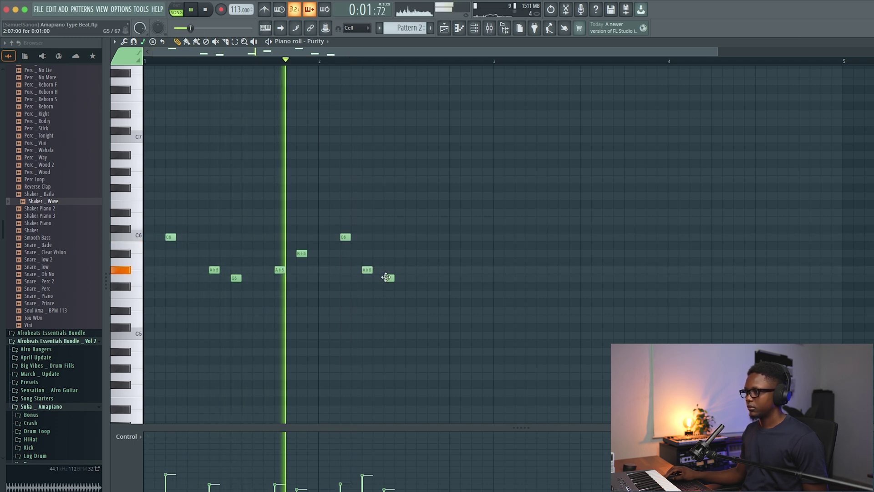
{"action": "key", "text": "space"}
{"action": "mouse_move", "coordinate": [389, 278]}
{"action": "left_mouse_down"}
{"action": "mouse_move", "coordinate": [411, 277]}
{"action": "mouse_move", "coordinate": [391, 268]}
{"action": "left_mouse_up"}
{"action": "key", "text": "space"}
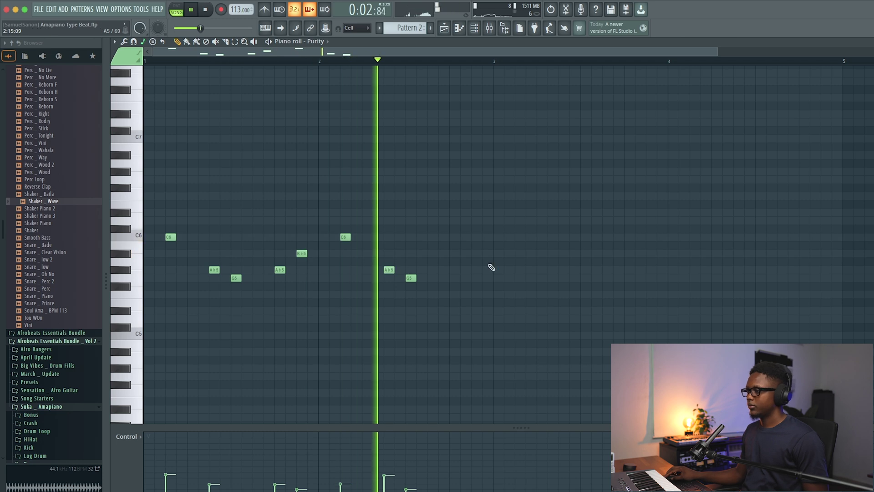
Duplicate the whole riff into bars 3–4 and close the piano roll.
{"action": "key", "text": "ctrl+a"}
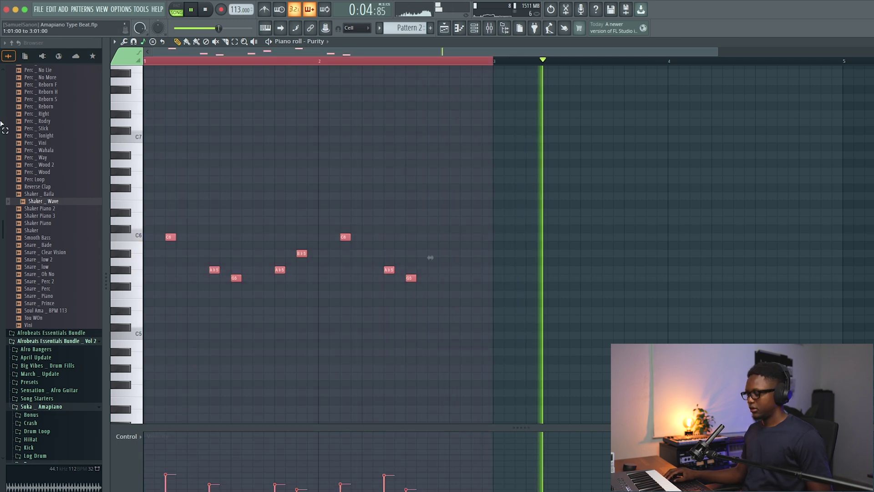
{"action": "key", "text": "ctrl+b"}
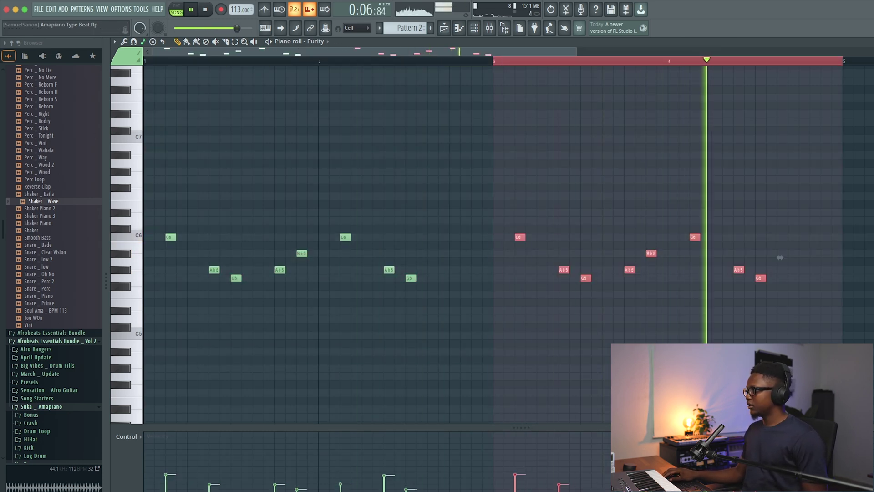
{"action": "key", "text": "Escape"}
{"action": "key", "text": "space"}
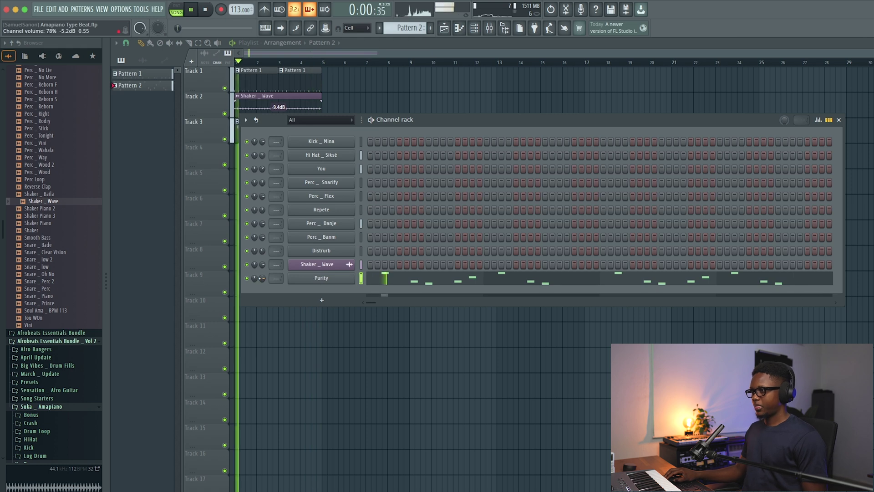
Load the Bass _ Smoothy preset from the Presets folder as a new channel.
{"action": "scroll", "coordinate": [66, 206], "scroll_direction": "down", "scroll_amount": 10}
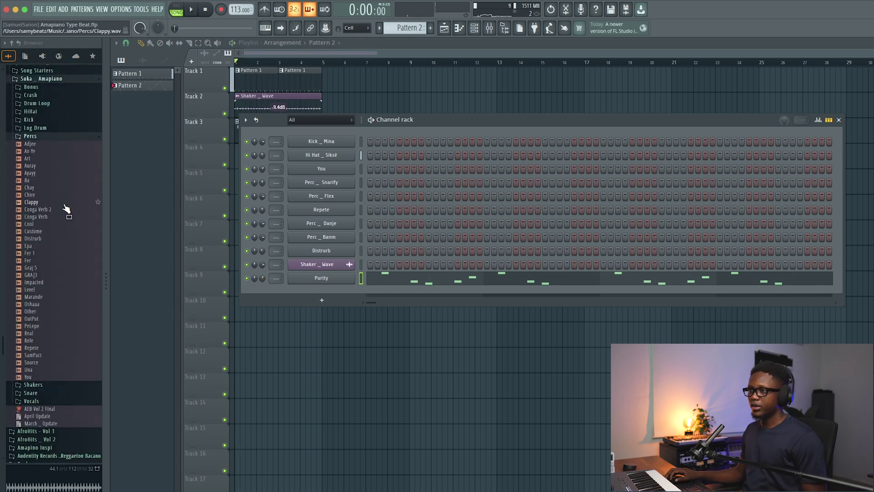
{"action": "left_click", "coordinate": [28, 121]}
{"action": "scroll", "coordinate": [35, 133], "scroll_direction": "up", "scroll_amount": 3}
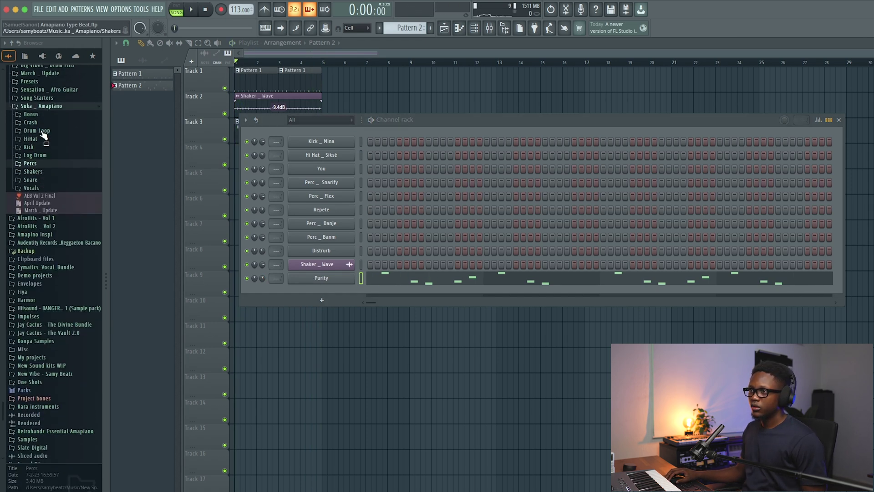
{"action": "left_click", "coordinate": [42, 112]}
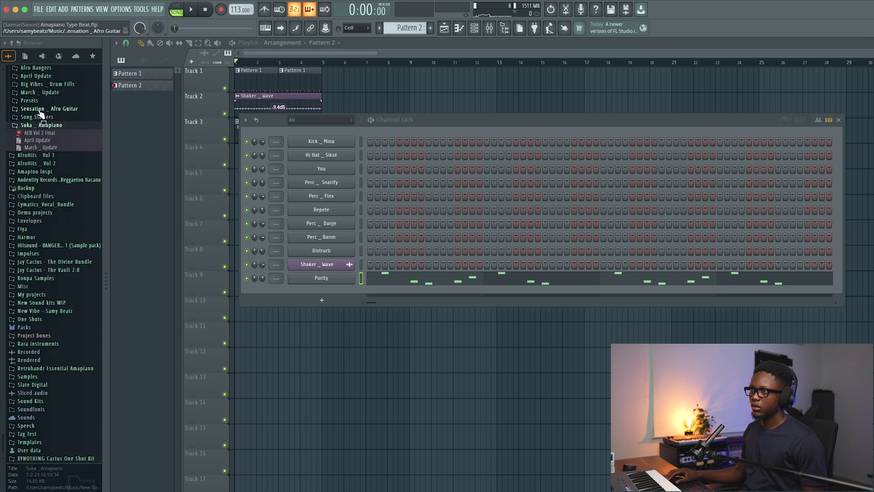
{"action": "left_click", "coordinate": [30, 101]}
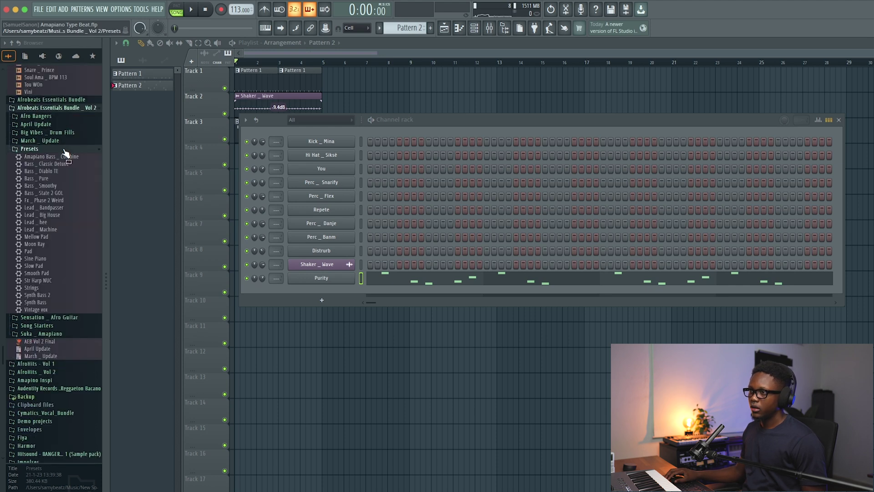
{"action": "left_click_drag", "start_coordinate": [49, 186], "coordinate": [164, 211]}
{"action": "left_click_drag", "start_coordinate": [348, 292], "coordinate": [345, 291]}
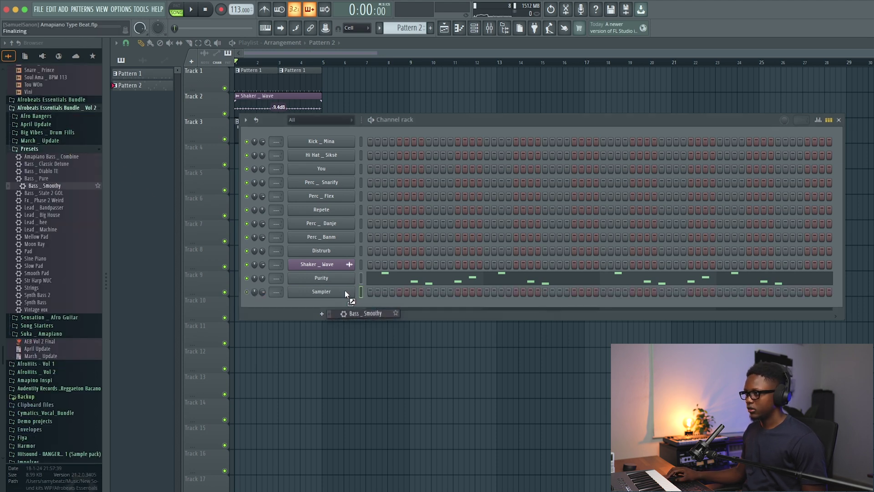
{"action": "key", "text": "space"}
{"action": "left_click", "coordinate": [551, 120]}
Draw C3, F2 and C3 bass notes in the Bass _ Smoothy piano roll.
{"action": "right_click", "coordinate": [350, 291]}
{"action": "left_click", "coordinate": [378, 291]}
{"action": "key", "text": "space"}
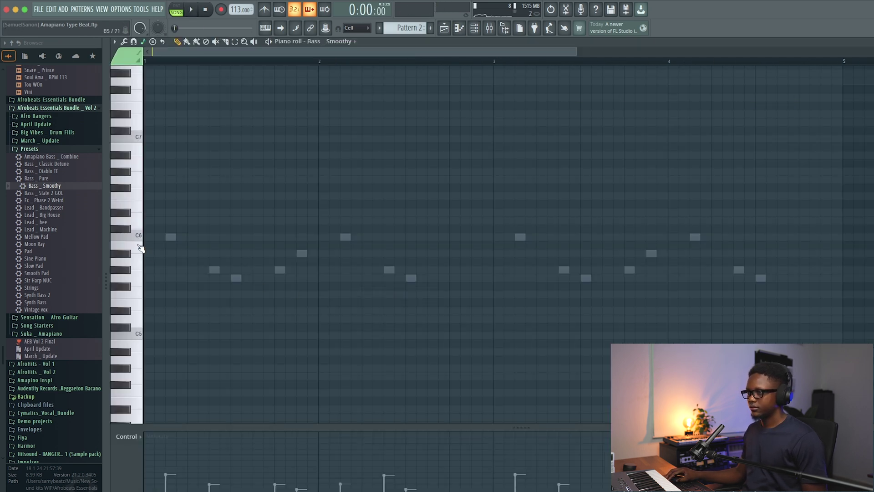
{"action": "key", "text": "space"}
{"action": "key", "text": "space"}
{"action": "key", "text": "space"}
{"action": "key", "text": "space"}
{"action": "scroll", "coordinate": [189, 324], "scroll_direction": "down", "scroll_amount": 2}
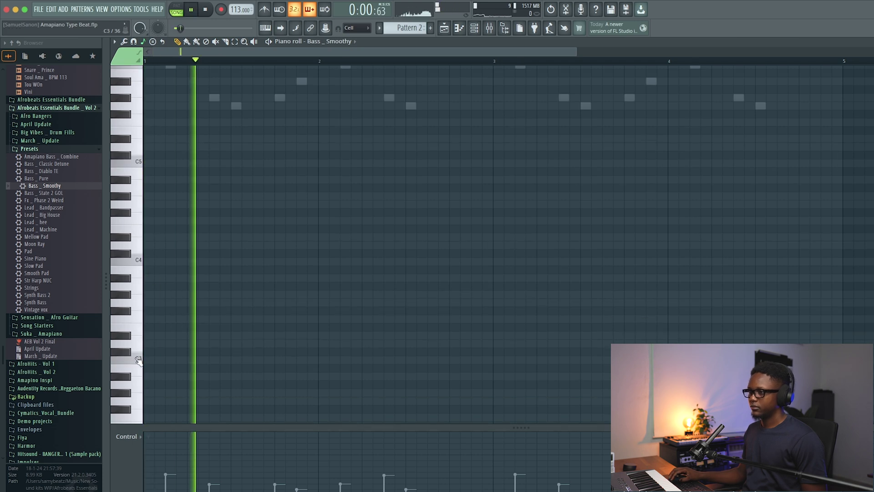
{"action": "left_click", "coordinate": [212, 359]}
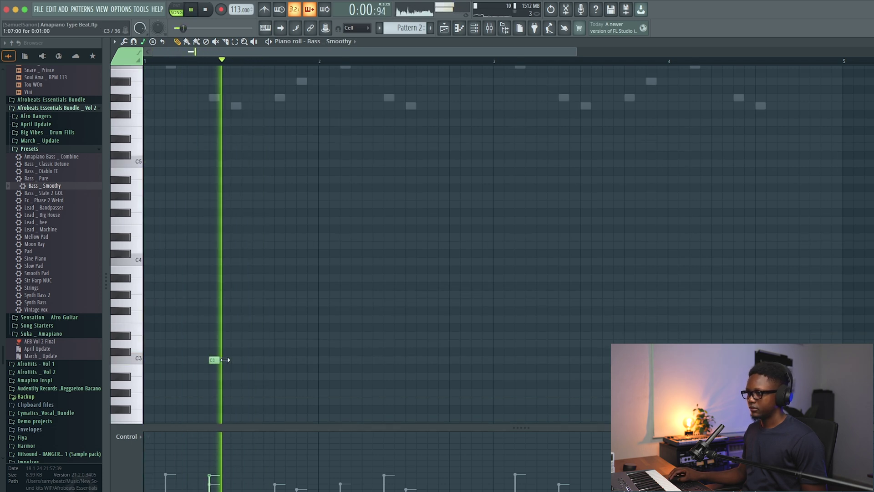
{"action": "left_click_drag", "start_coordinate": [283, 362], "coordinate": [302, 360]}
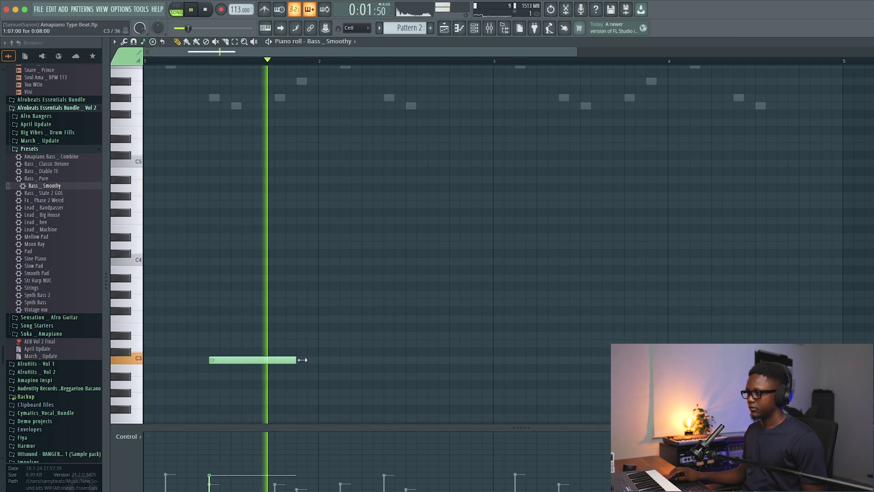
{"action": "scroll", "coordinate": [286, 298], "scroll_direction": "down", "scroll_amount": 5}
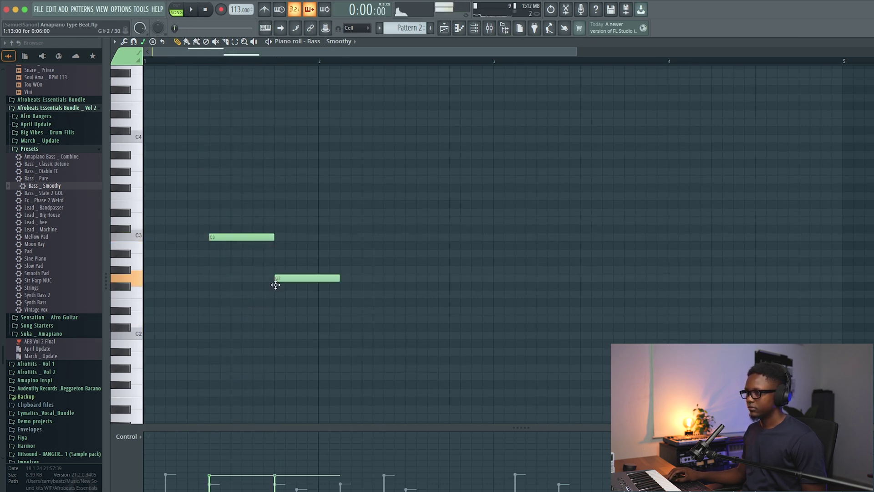
{"action": "left_click_drag", "start_coordinate": [333, 297], "coordinate": [384, 296]}
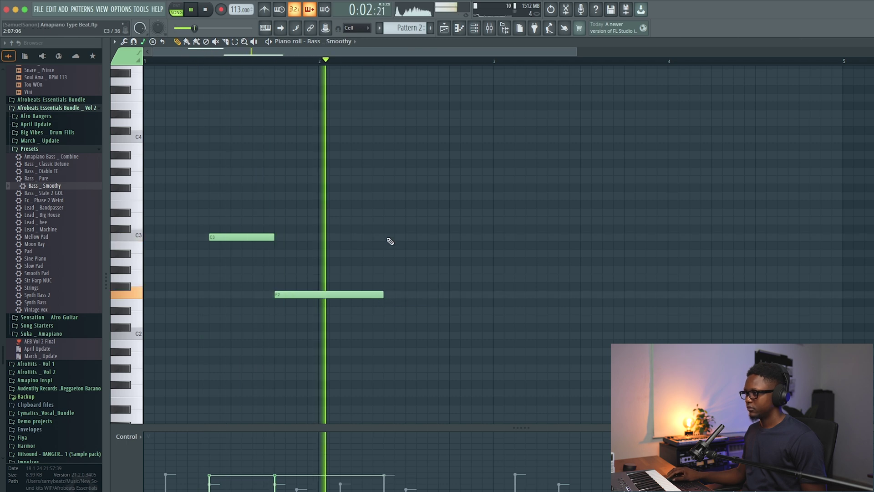
{"action": "left_click", "coordinate": [387, 237]}
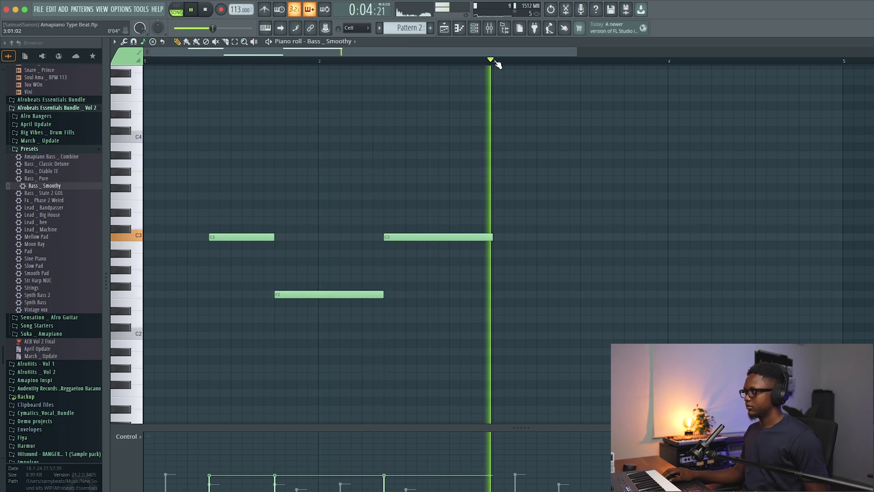
Duplicate the bass notes into bars 3–4 and trim the last C3 to end at bar 5.
{"action": "key", "text": "ctrl+a"}
{"action": "key", "text": "ctrl+b"}
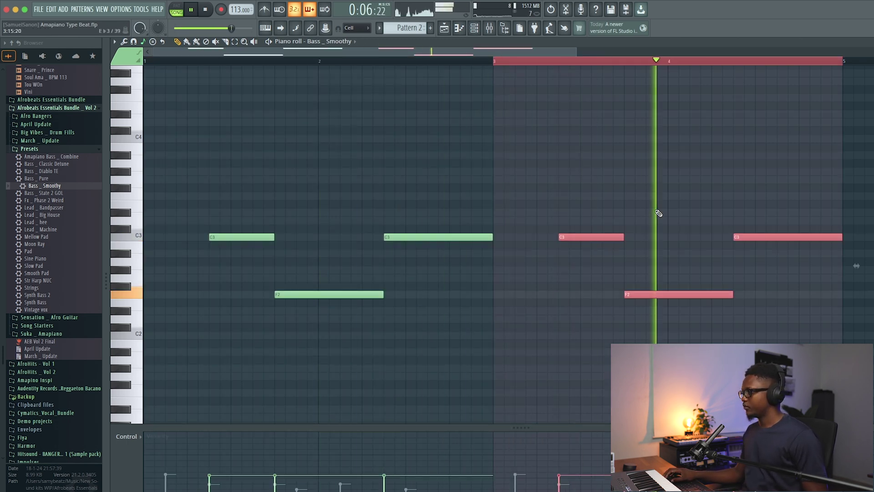
{"action": "scroll", "coordinate": [714, 206], "scroll_direction": "right", "scroll_amount": 1}
{"action": "key", "text": "ctrl+d"}
{"action": "key", "text": "space"}
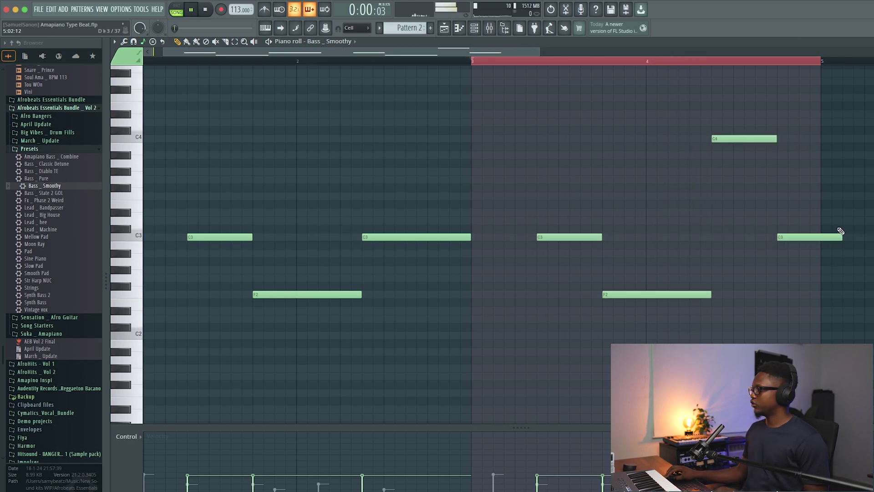
{"action": "left_click_drag", "start_coordinate": [838, 237], "coordinate": [813, 240]}
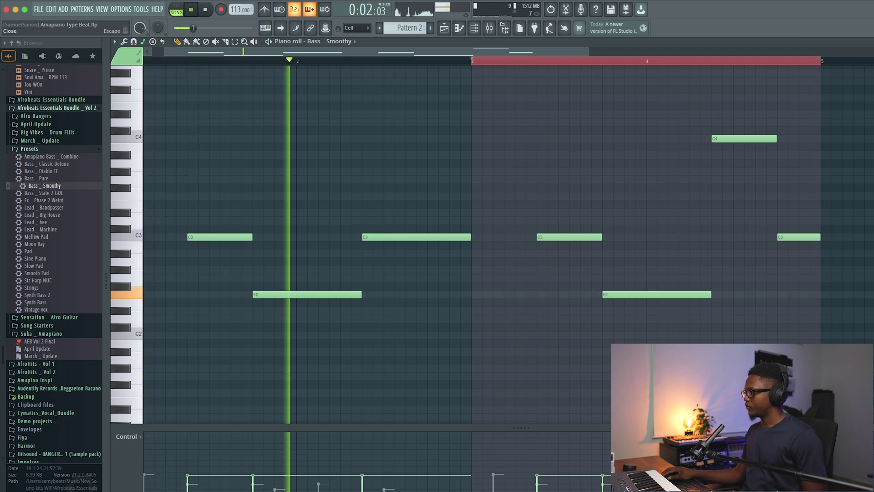
{"action": "key", "text": "Escape"}
Try moving the F2 note down to Eb2, then undo it and close the piano roll.
{"action": "left_click", "coordinate": [471, 296]}
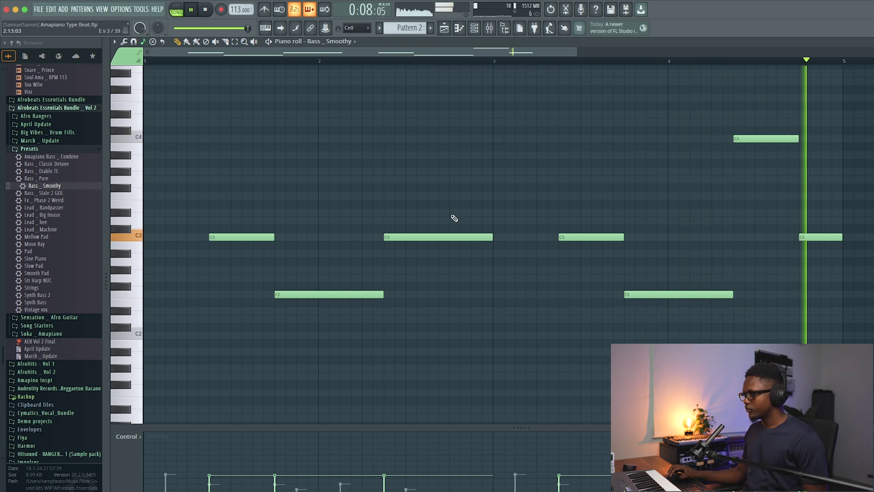
{"action": "left_click_drag", "start_coordinate": [290, 294], "coordinate": [291, 311]}
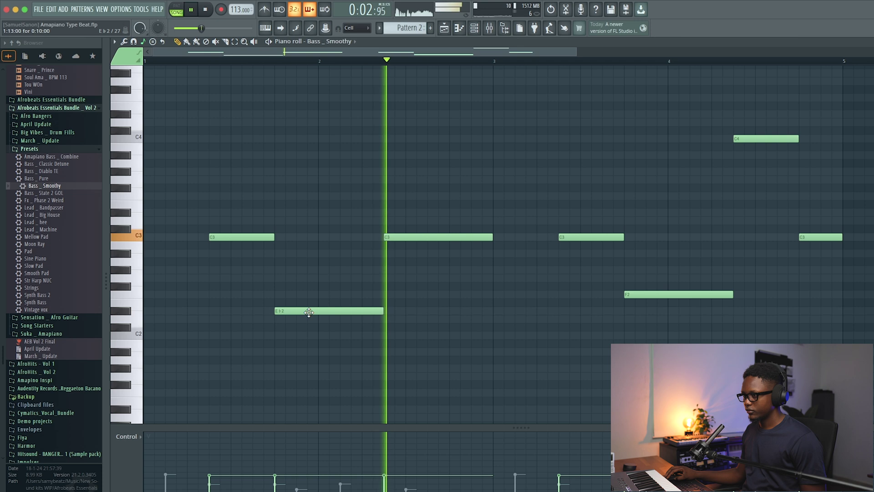
{"action": "key", "text": "ctrl+z"}
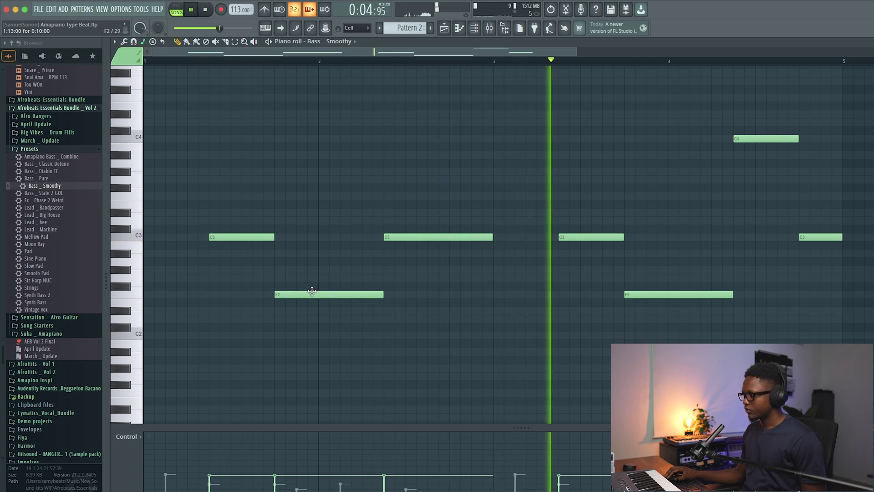
{"action": "key", "text": "Escape"}
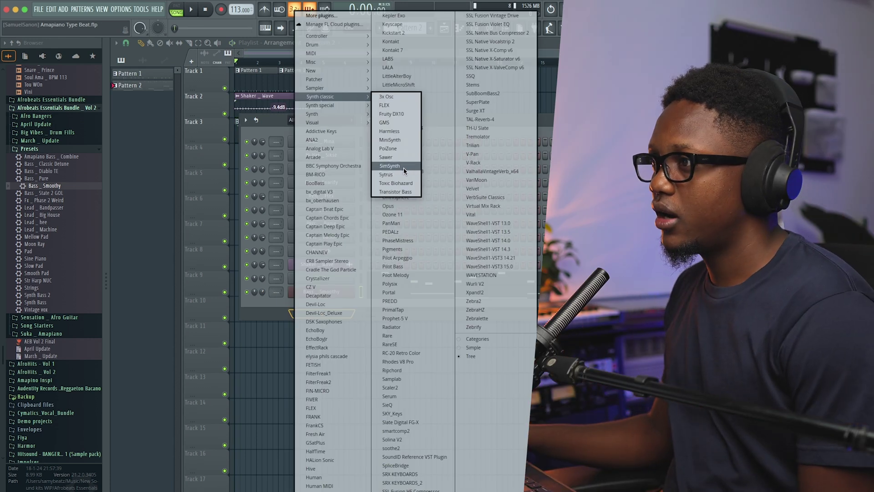
Add Sytrus with its Slow Synth preset and open that channel's piano roll.
{"action": "left_click", "coordinate": [395, 175]}
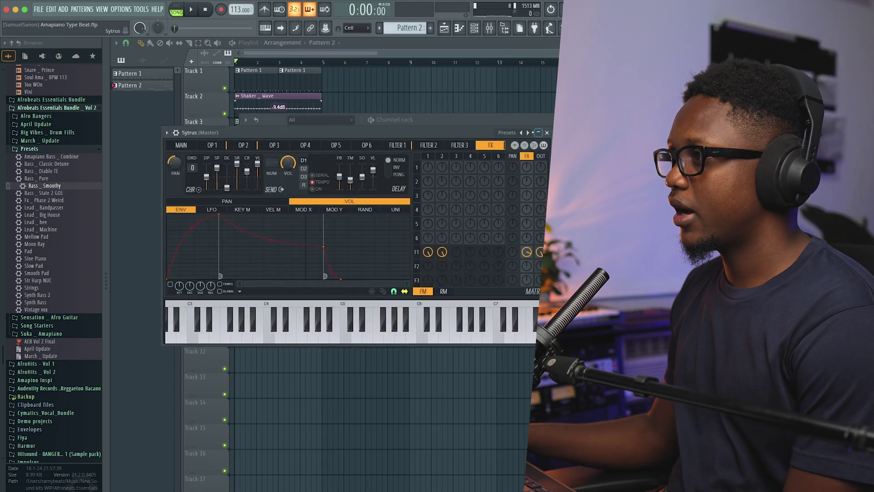
{"action": "right_click", "coordinate": [528, 132]}
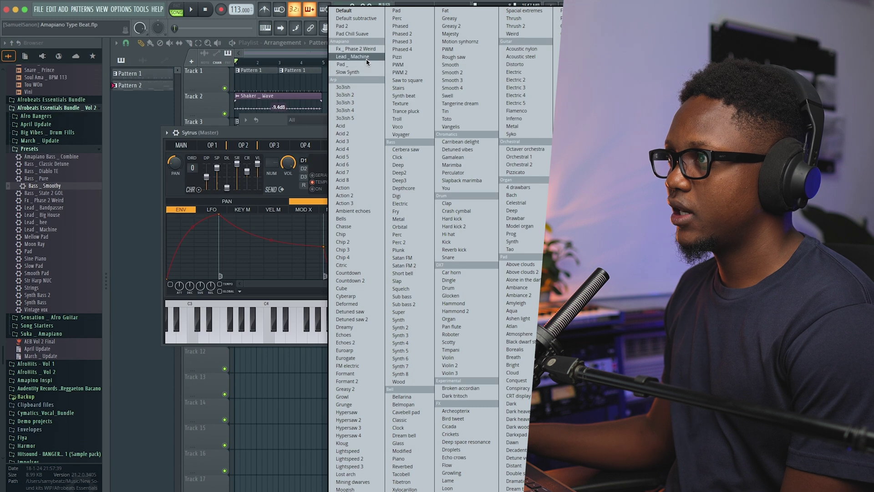
{"action": "left_click", "coordinate": [359, 72]}
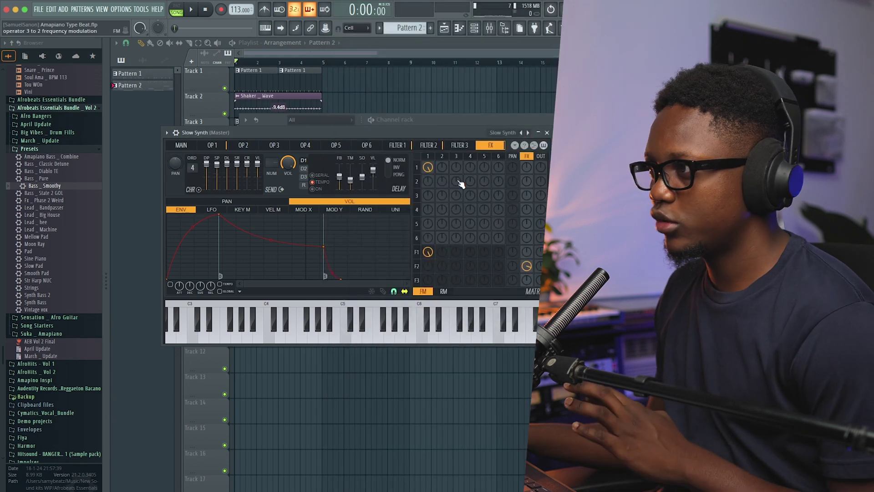
{"action": "left_click", "coordinate": [547, 132]}
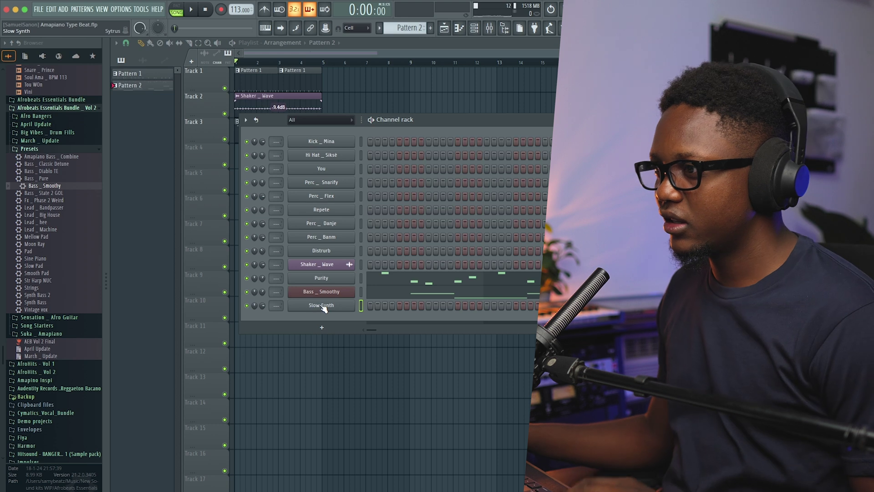
{"action": "right_click", "coordinate": [353, 305]}
{"action": "left_click", "coordinate": [381, 304]}
Stretch the C5 note to bar 5 and replay the pattern to hear it sustain.
{"action": "scroll", "coordinate": [175, 166], "scroll_direction": "up", "scroll_amount": 7}
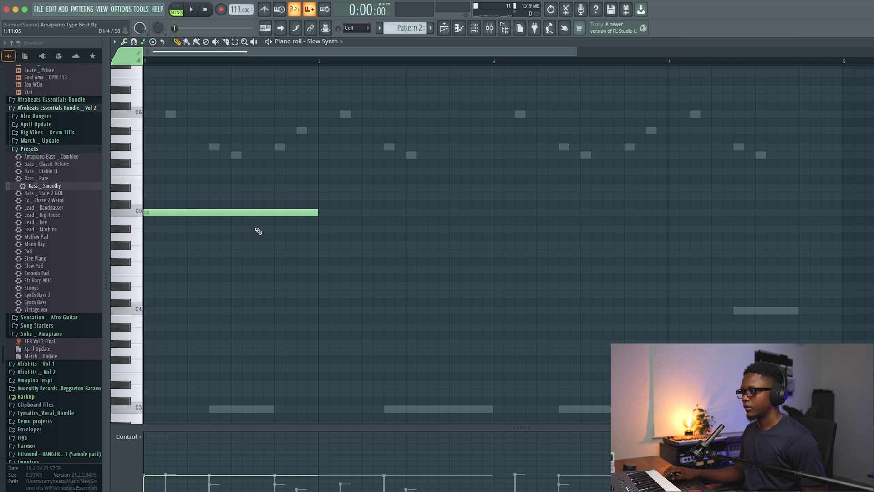
{"action": "left_click_drag", "start_coordinate": [315, 216], "coordinate": [793, 277]}
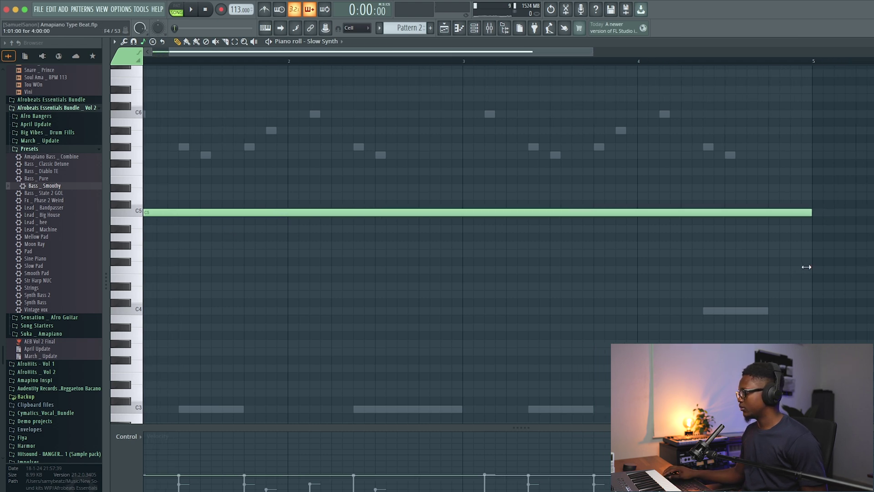
{"action": "key", "text": "Escape"}
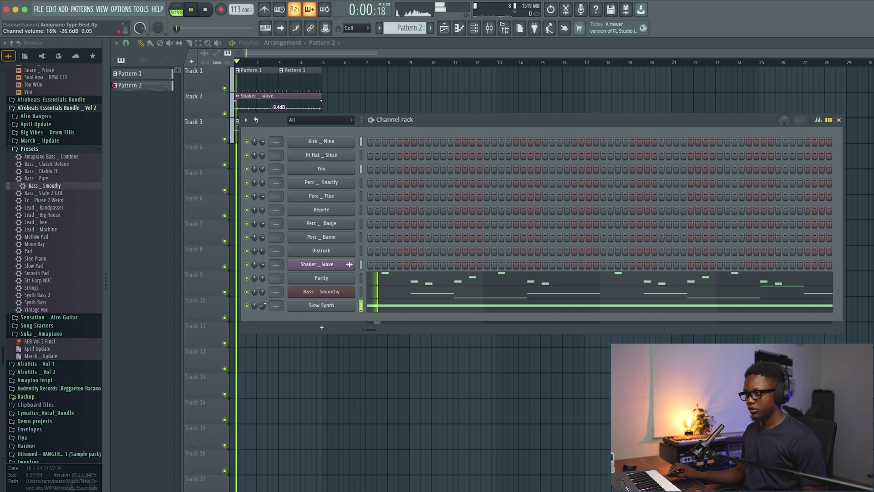
{"action": "key", "text": "space"}
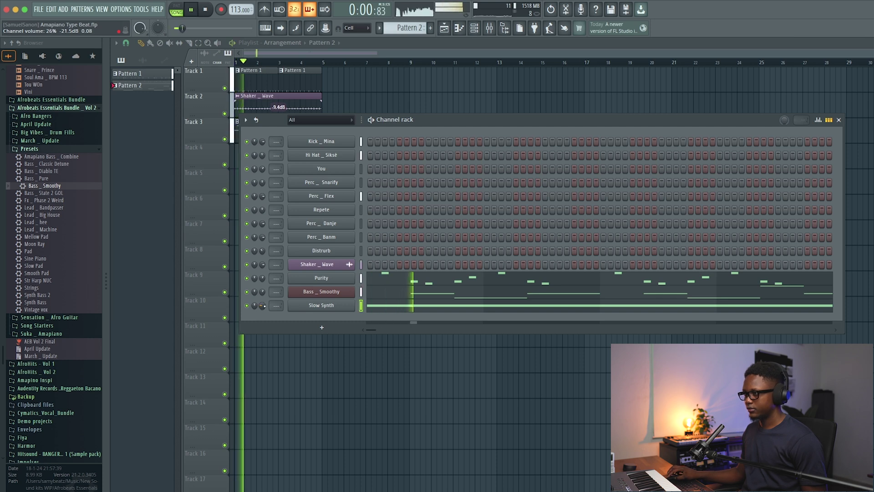
{"action": "key", "text": "space"}
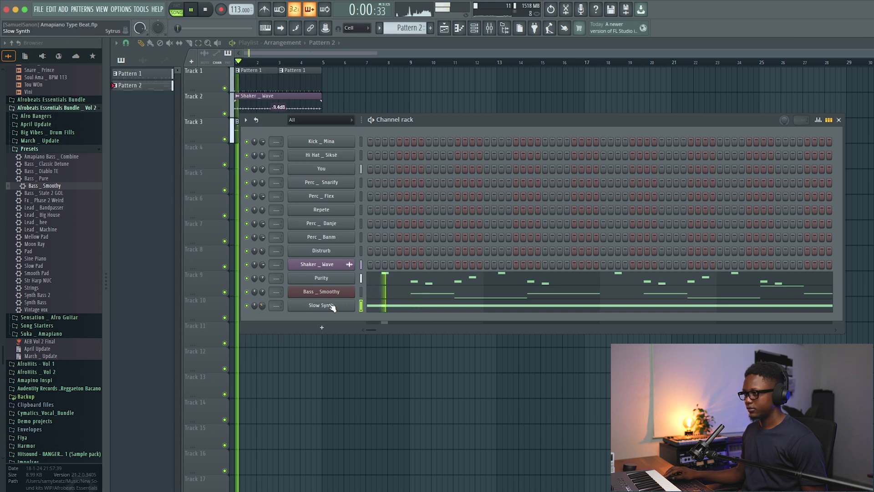
{"action": "left_click", "coordinate": [377, 308]}
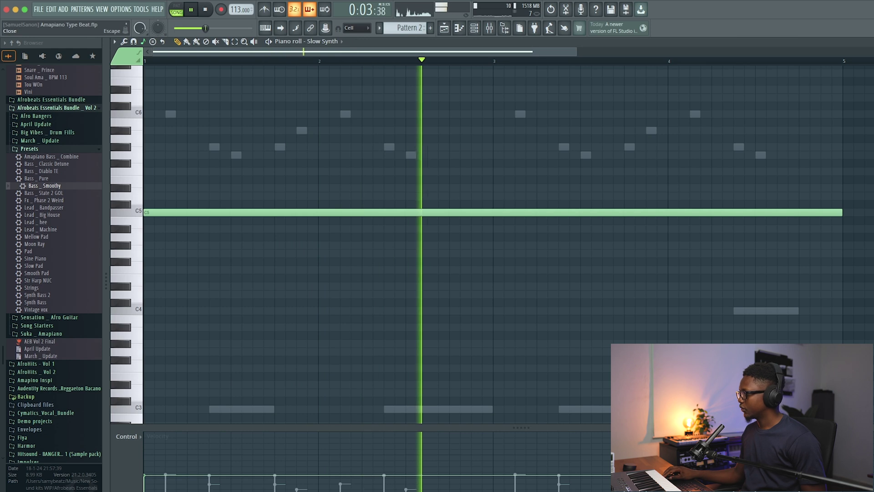
{"action": "key", "text": "Escape"}
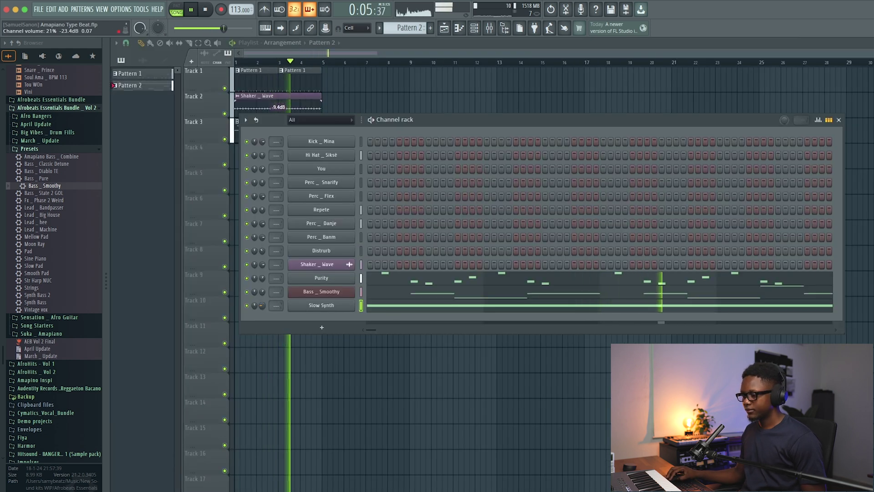
Put Cradle's The God Particle on the master channel at 100%, then bring up the add-channel plugin list.
{"action": "left_click", "coordinate": [490, 28]}
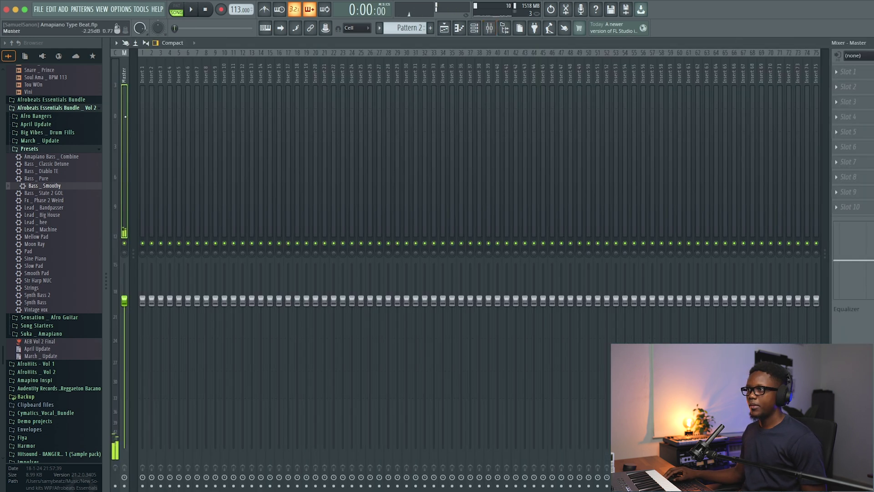
{"action": "left_click", "coordinate": [860, 118]}
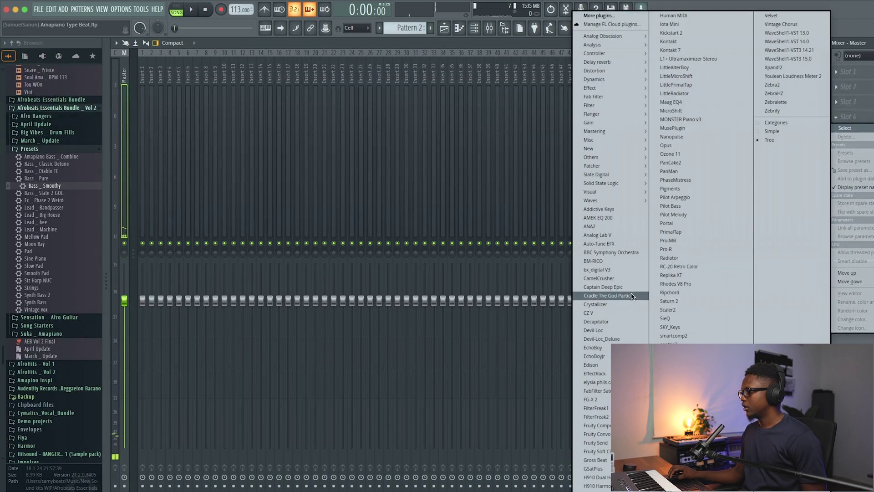
{"action": "key", "text": "F9"}
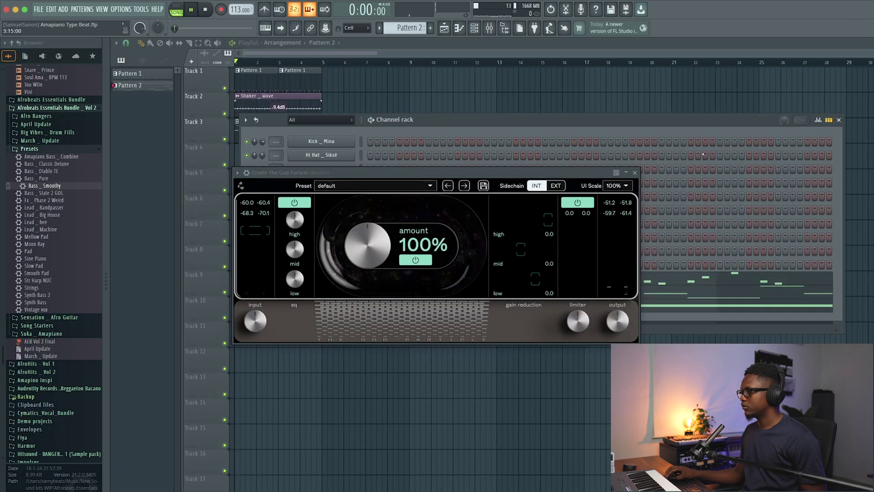
{"action": "key", "text": "space"}
{"action": "left_click", "coordinate": [634, 173]}
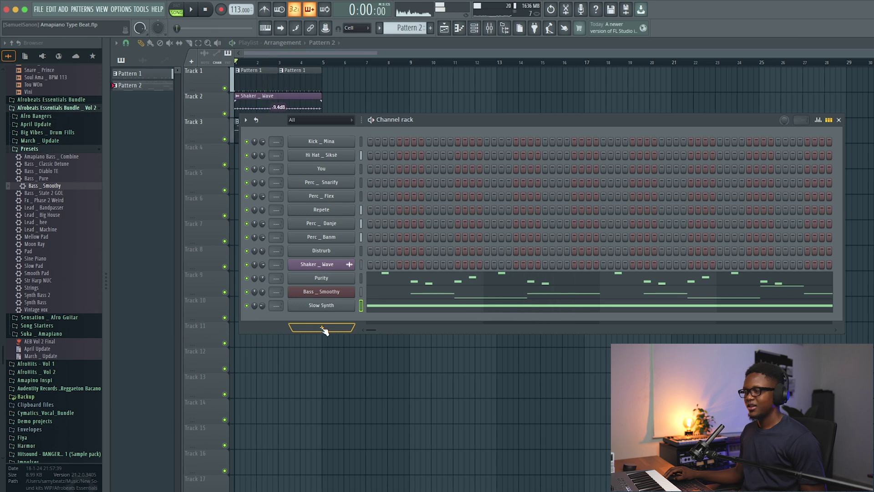
{"action": "left_click", "coordinate": [323, 328]}
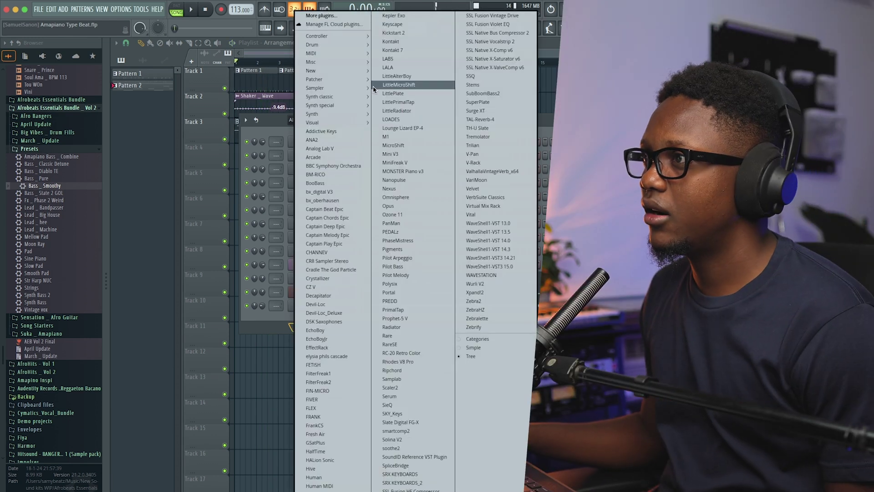
Add a FLEX channel loaded with the Essential Guitars preset Ace of Space.
{"action": "mouse_move", "coordinate": [360, 97]}
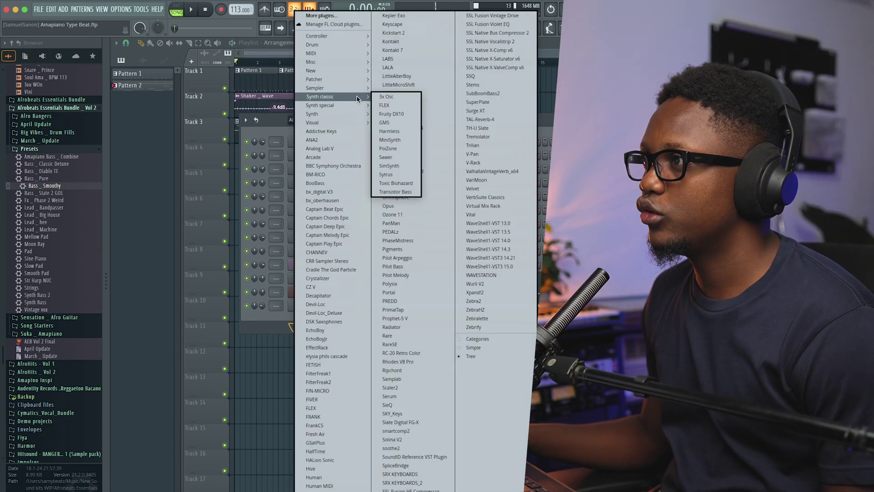
{"action": "left_click", "coordinate": [384, 105]}
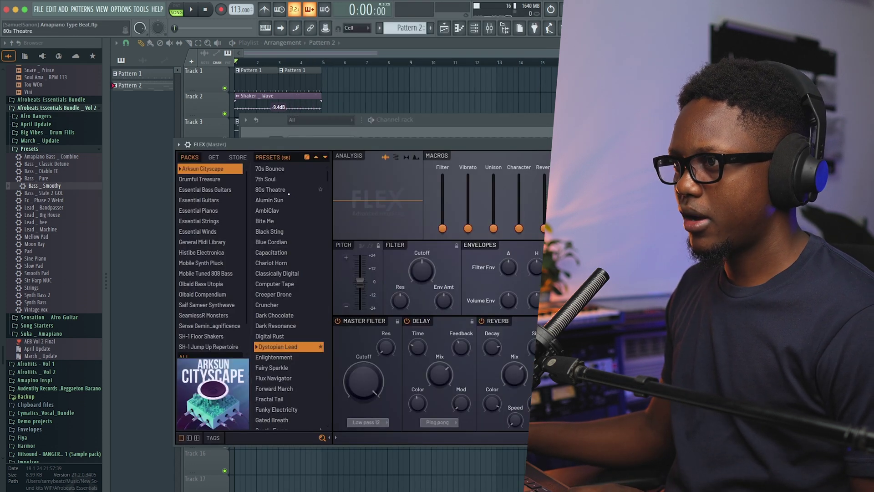
{"action": "left_click", "coordinate": [210, 199]}
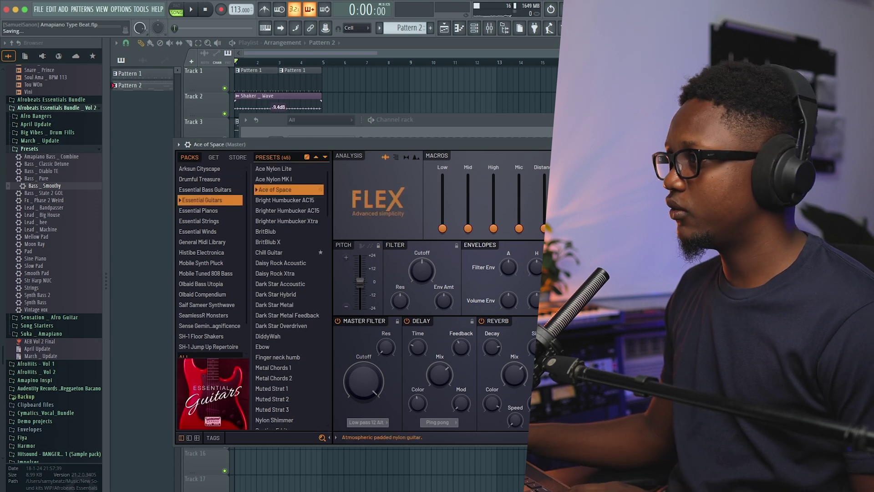
{"action": "key", "text": "Escape"}
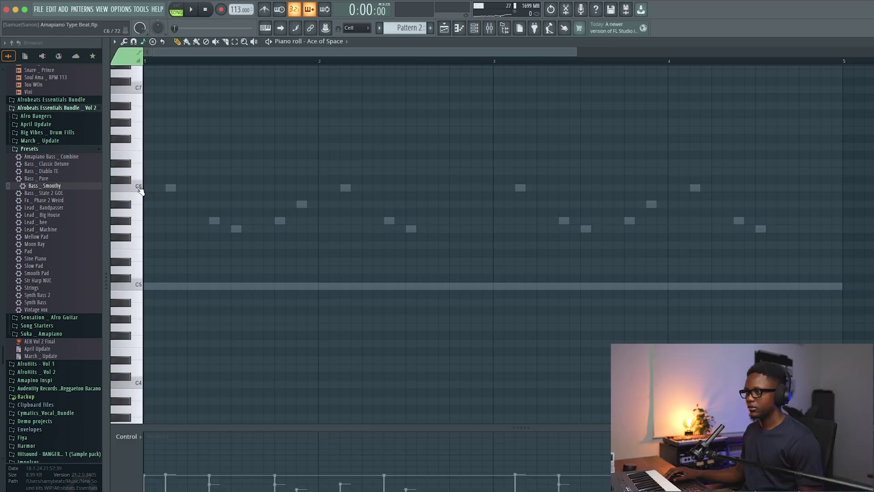
Draw a short C6, F6, E♭6, D6 guitar melody across bars 1–2.
{"action": "left_click", "coordinate": [151, 189]}
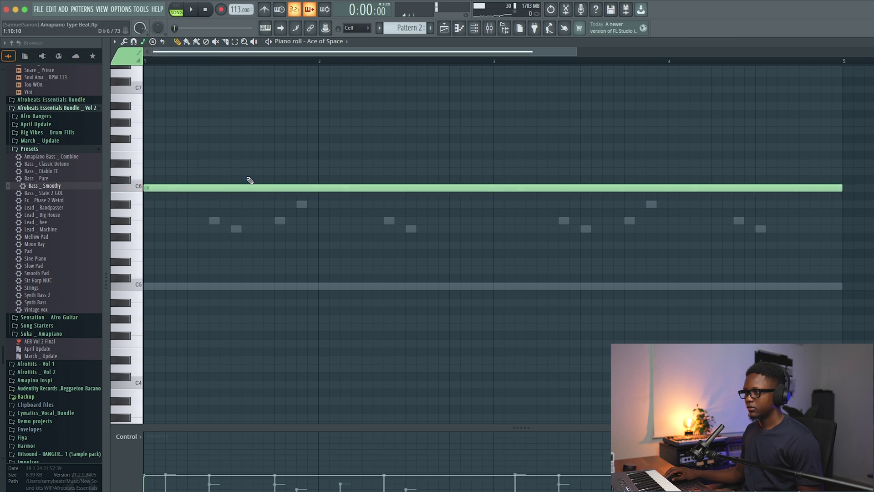
{"action": "key", "text": "space"}
{"action": "key", "text": "space"}
{"action": "left_click_drag", "start_coordinate": [840, 188], "coordinate": [268, 228]}
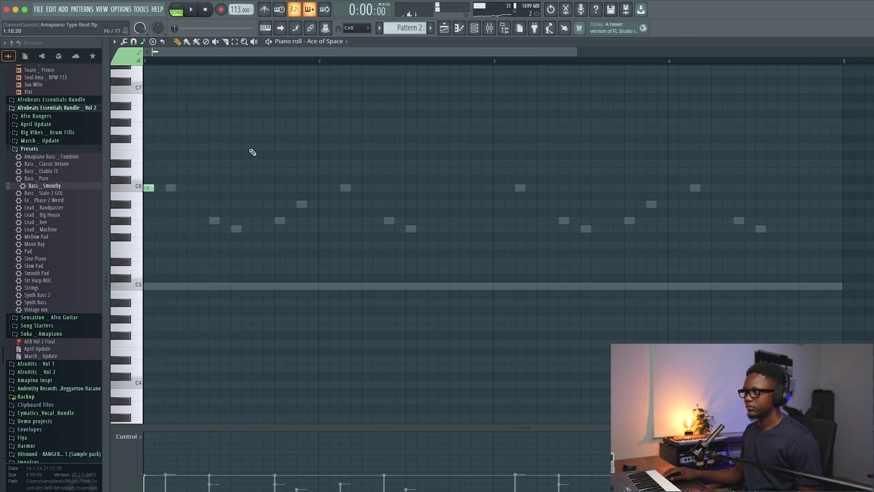
{"action": "left_click", "coordinate": [269, 163]}
{"action": "key", "text": "space"}
{"action": "key", "text": "space"}
{"action": "left_click_drag", "start_coordinate": [255, 139], "coordinate": [268, 147]}
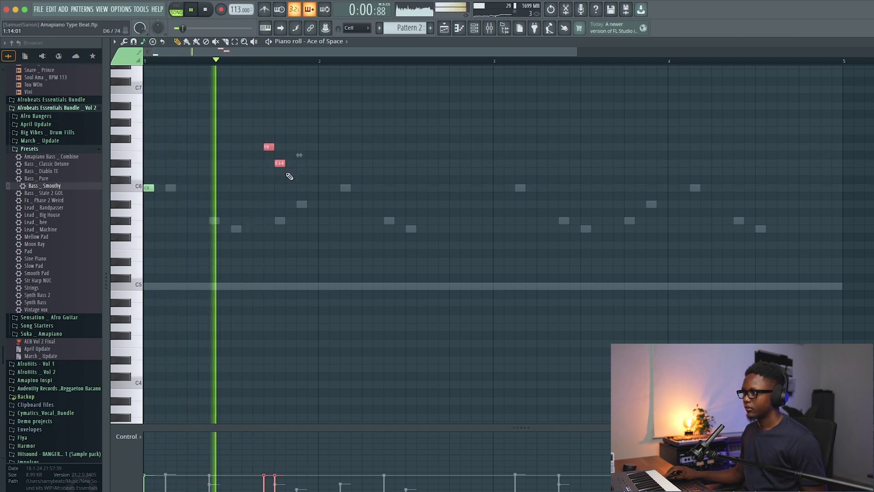
{"action": "left_click", "coordinate": [291, 172]}
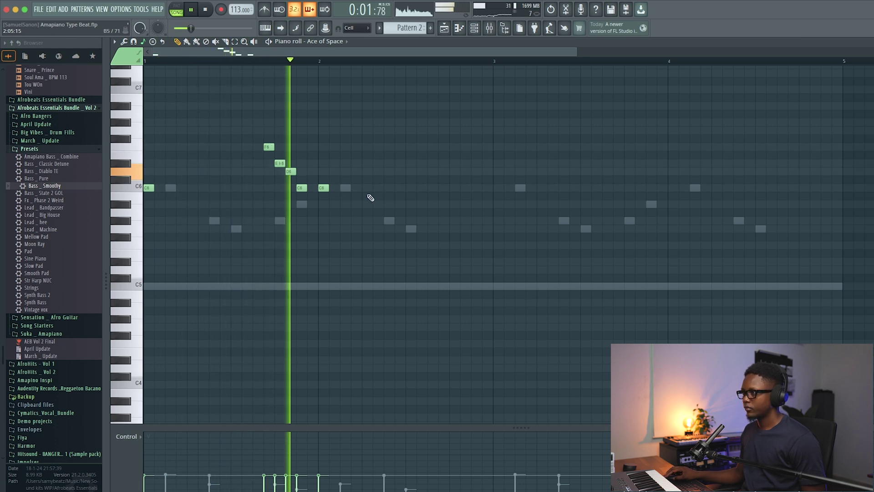
{"action": "left_click", "coordinate": [433, 164]}
{"action": "key", "text": "space"}
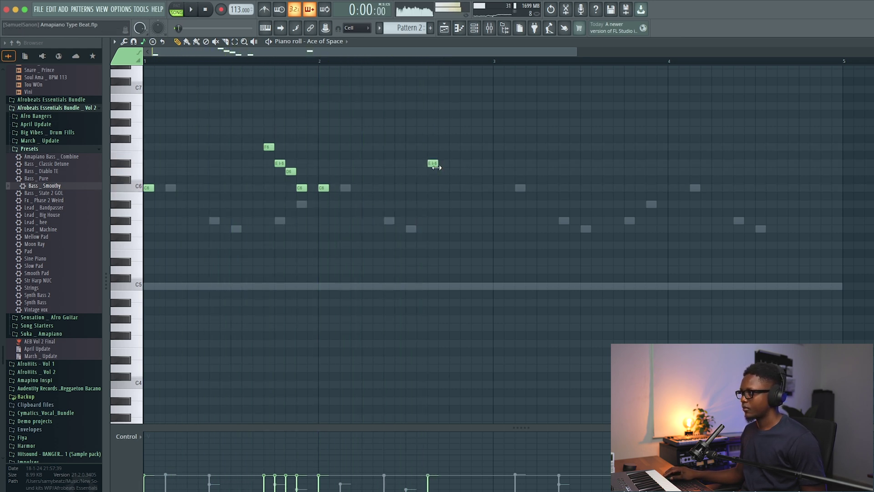
{"action": "key", "text": "space"}
{"action": "left_click_drag", "start_coordinate": [440, 164], "coordinate": [450, 164]}
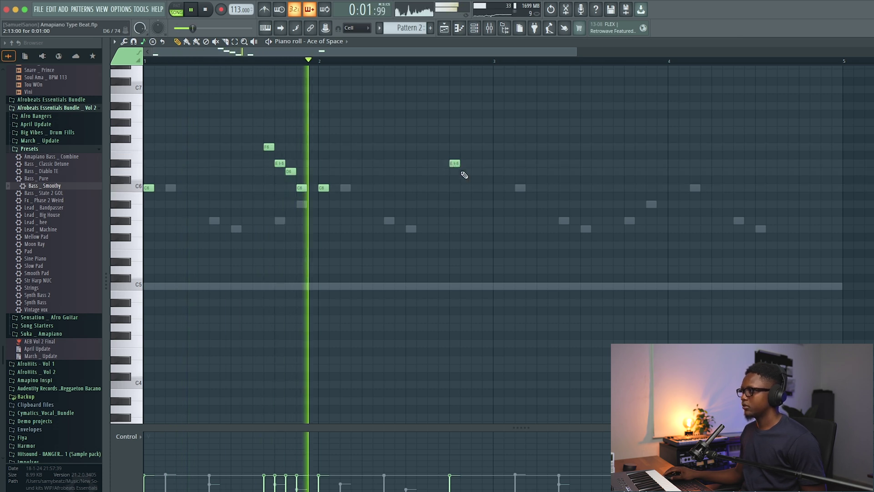
{"action": "left_click", "coordinate": [474, 171]}
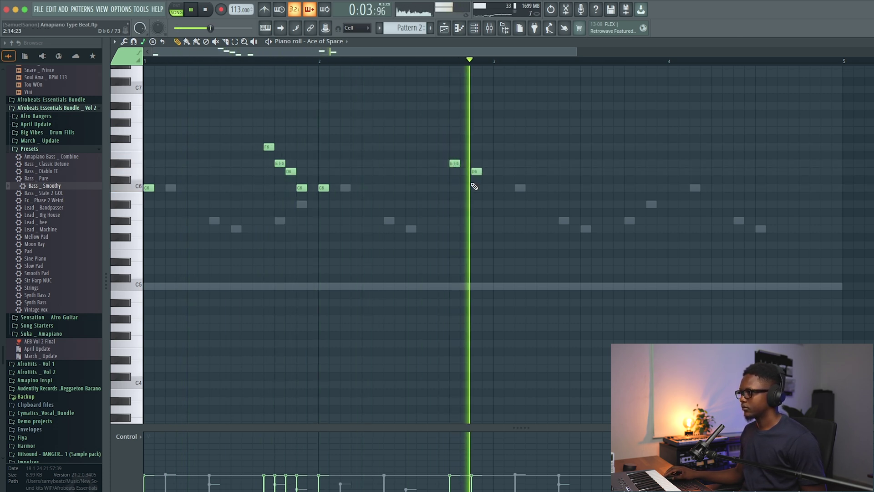
{"action": "key", "text": "space"}
Duplicate the two-bar melody into bars 3–4, shifting the bar-3 C6 one step later.
{"action": "key", "text": "ctrl+a"}
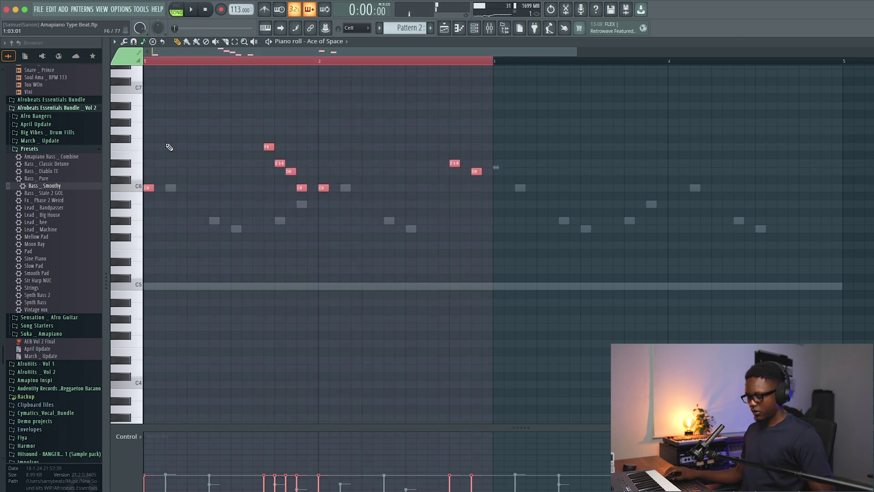
{"action": "key", "text": "ctrl+b"}
{"action": "key", "text": "space"}
{"action": "key", "text": "ctrl+d"}
{"action": "left_click_drag", "start_coordinate": [498, 187], "coordinate": [520, 182]}
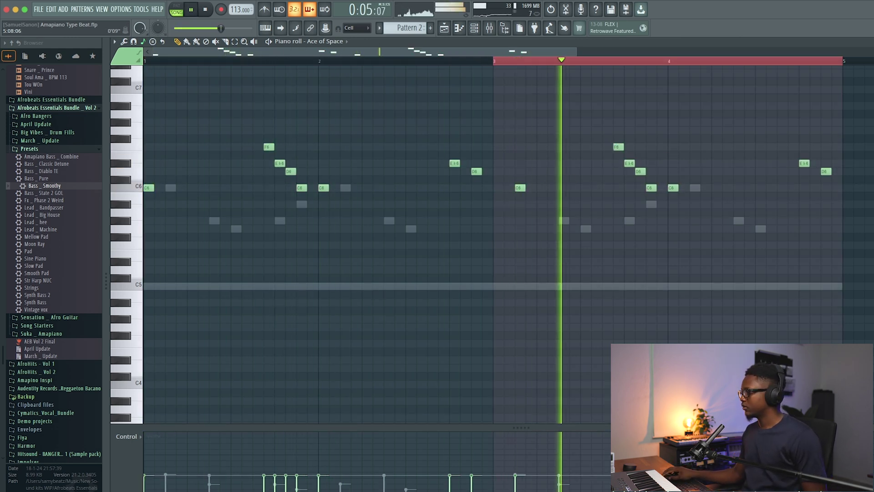
{"action": "key", "text": "Escape"}
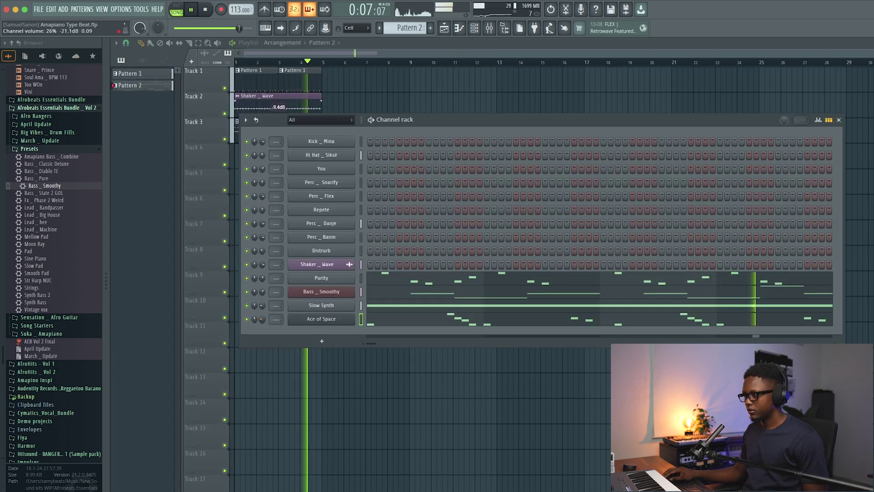
Reopen the Ace of Space piano roll and repeat the bar-4 C6 note with Ctrl+B.
{"action": "left_click", "coordinate": [650, 322]}
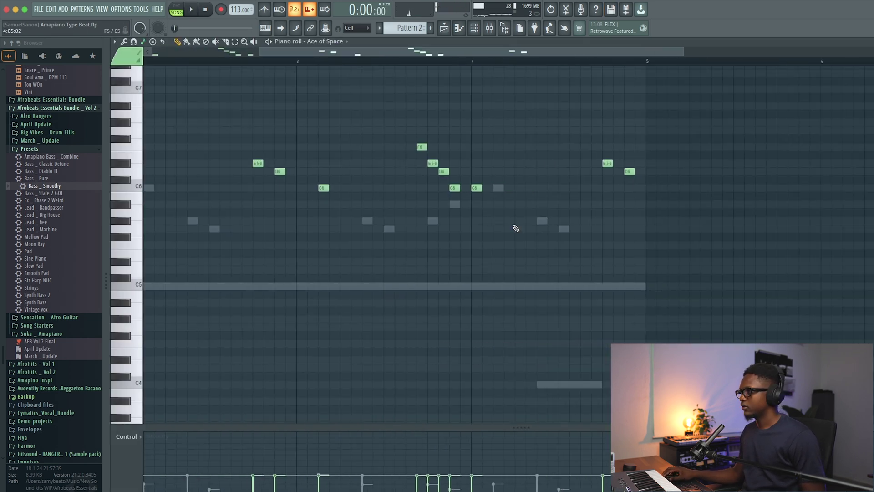
{"action": "left_click", "coordinate": [474, 61]}
{"action": "key", "text": "space"}
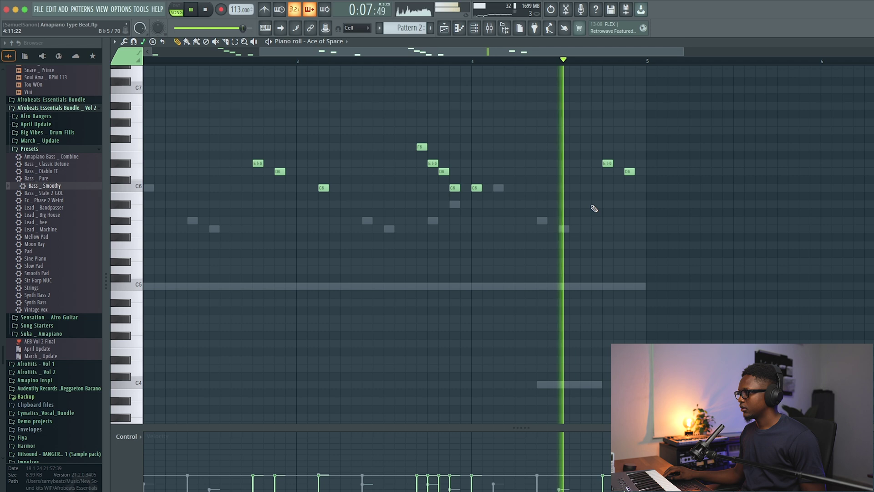
{"action": "key", "text": "space"}
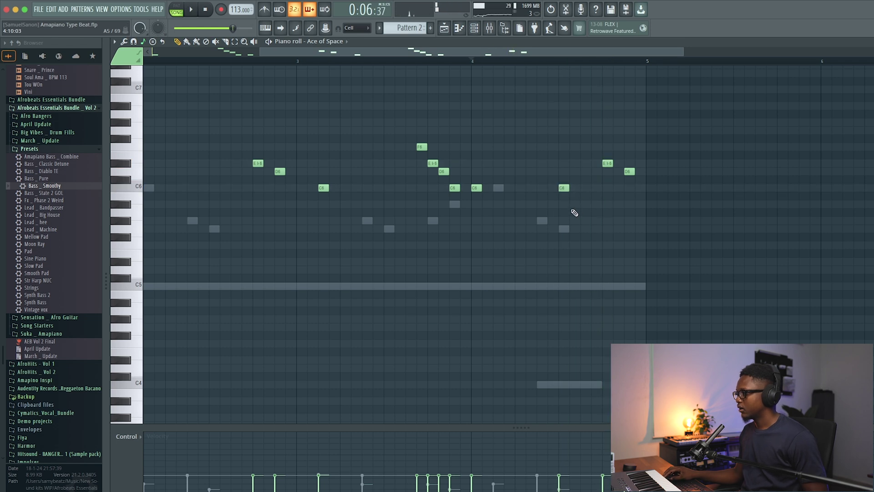
{"action": "scroll", "coordinate": [572, 191], "scroll_direction": "left", "scroll_amount": 1}
{"action": "key", "text": "super+b"}
{"action": "key", "text": "super+b"}
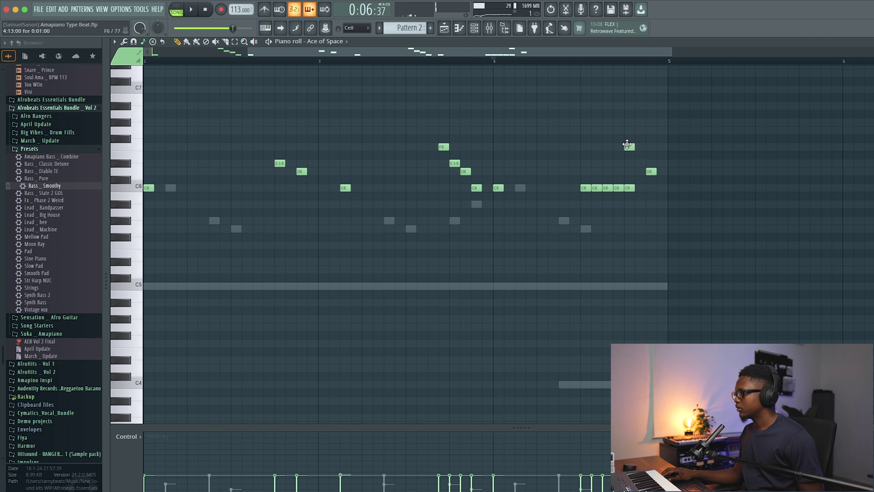
Delete the D6 and surplus C6 notes in bar 4, leaving two C6 hits.
{"action": "right_click", "coordinate": [650, 172]}
{"action": "key", "text": "space"}
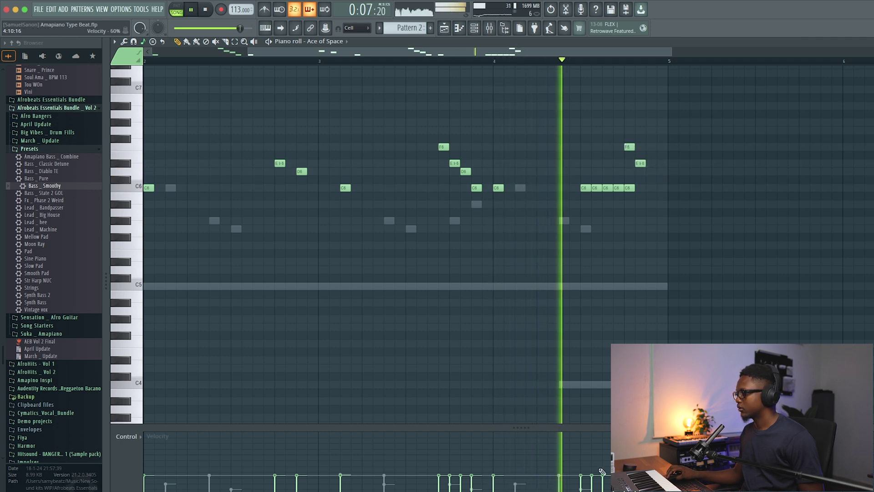
{"action": "key", "text": "space"}
{"action": "right_click", "coordinate": [584, 187]}
{"action": "right_click", "coordinate": [595, 187]}
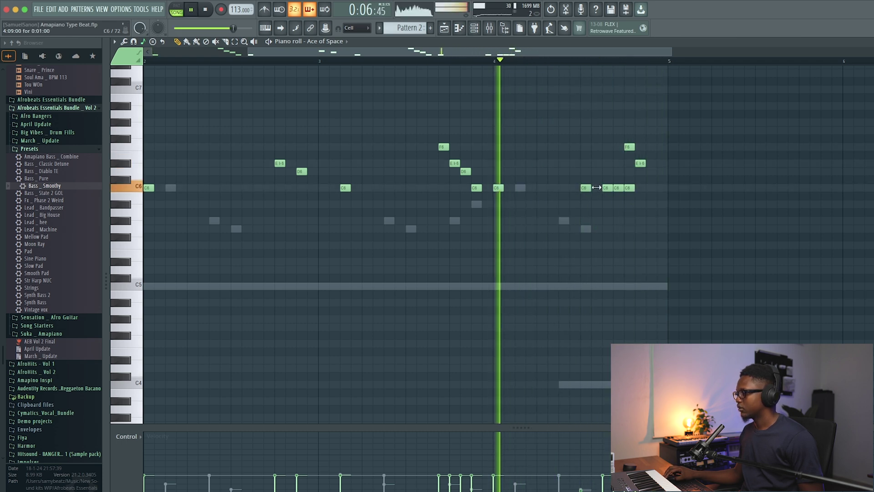
{"action": "right_click", "coordinate": [619, 188]}
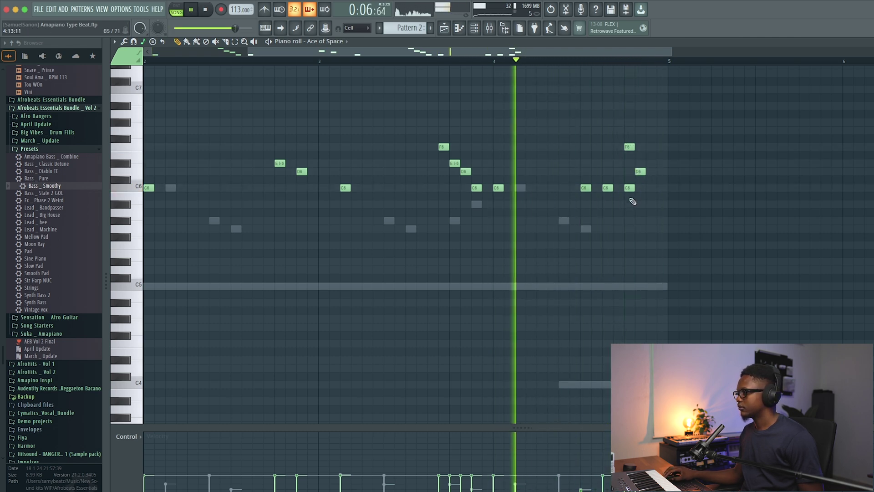
{"action": "right_click", "coordinate": [629, 189]}
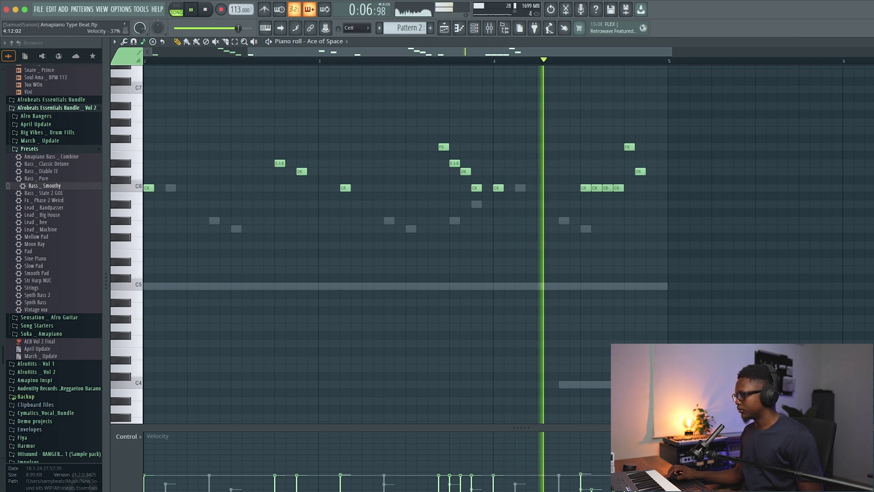
{"action": "right_click", "coordinate": [594, 188]}
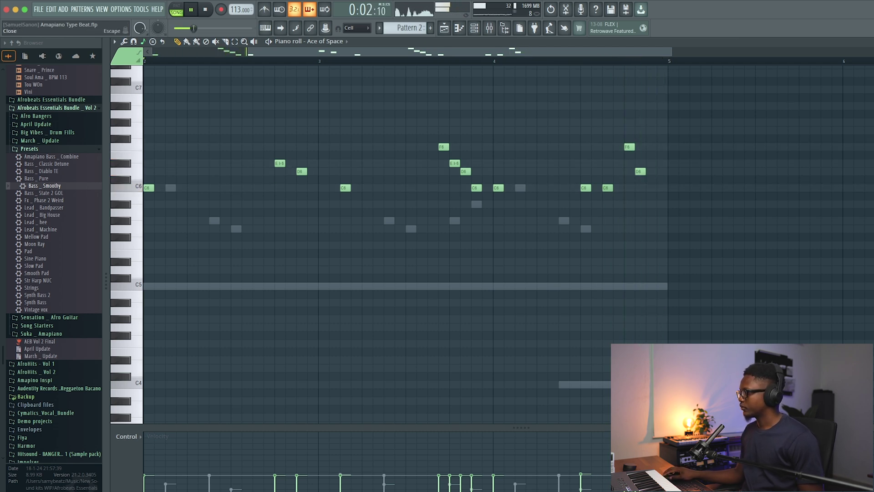
Lower the Ace of Space volume and add a Nexus channel with the Full Carpet preset.
{"action": "key", "text": "Escape"}
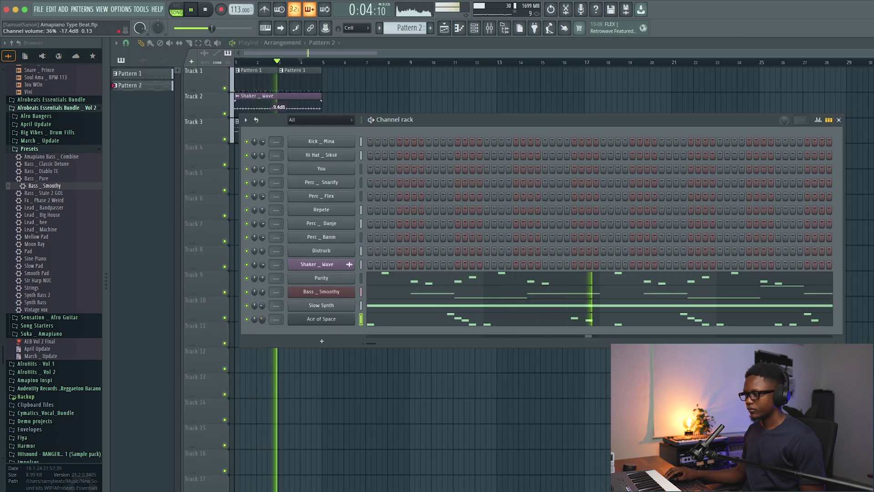
{"action": "left_click_drag", "start_coordinate": [262, 320], "coordinate": [262, 321]}
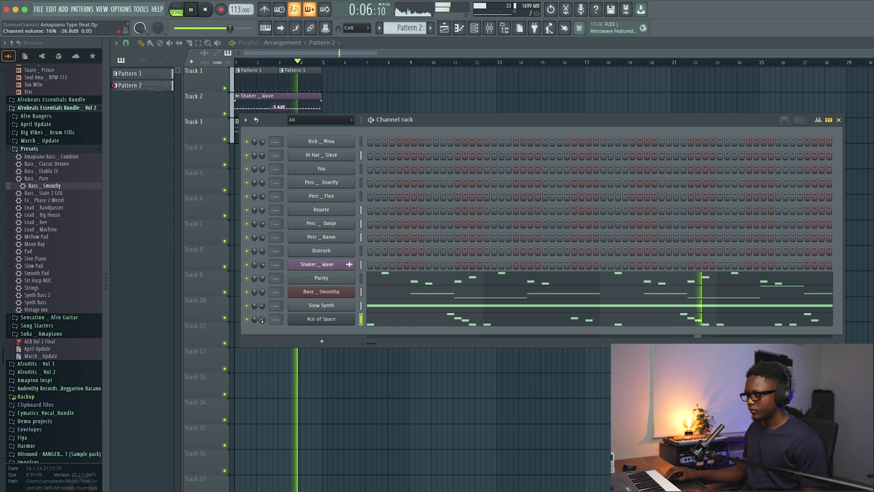
{"action": "left_click", "coordinate": [324, 342]}
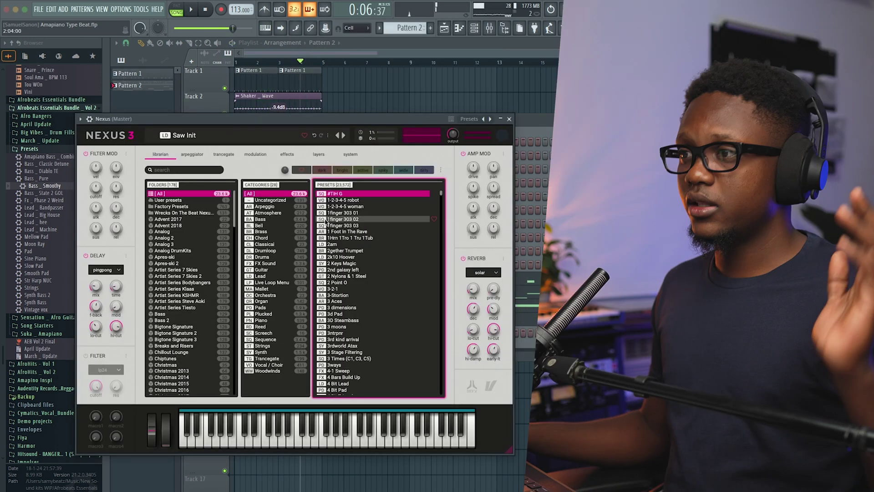
{"action": "left_click", "coordinate": [187, 170]}
{"action": "type", "text": "full"}
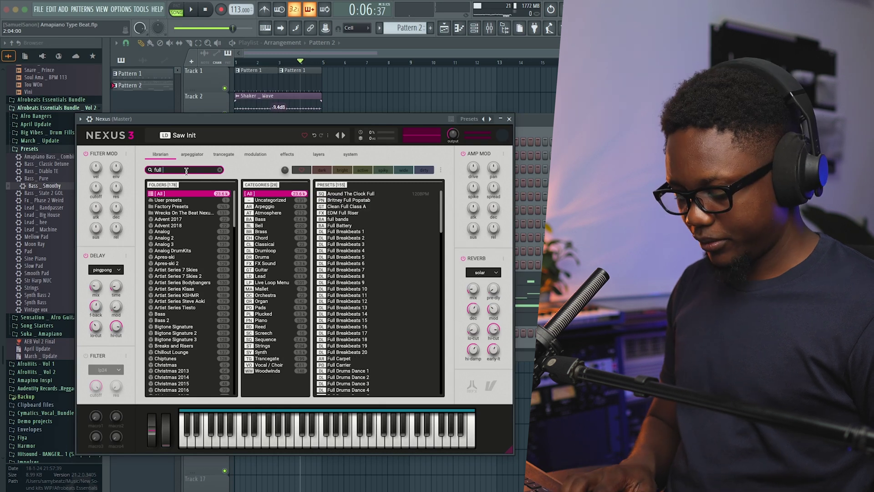
{"action": "type", "text": " carpe"}
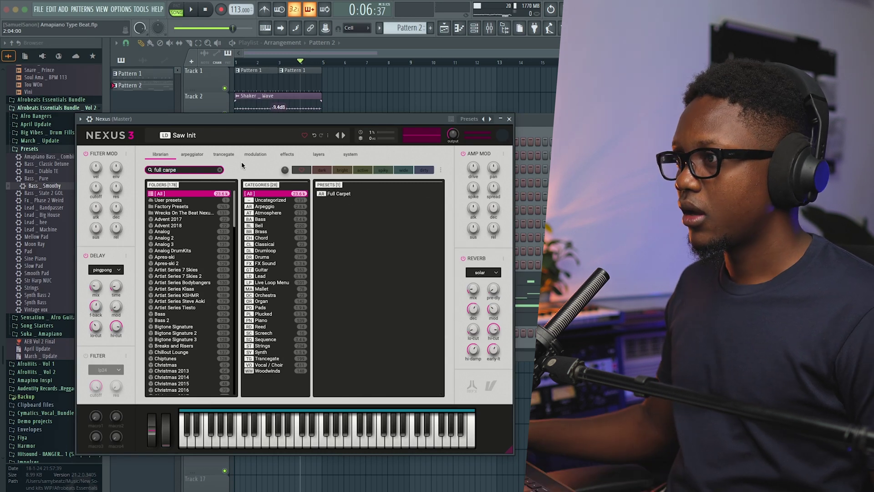
{"action": "left_click", "coordinate": [348, 194]}
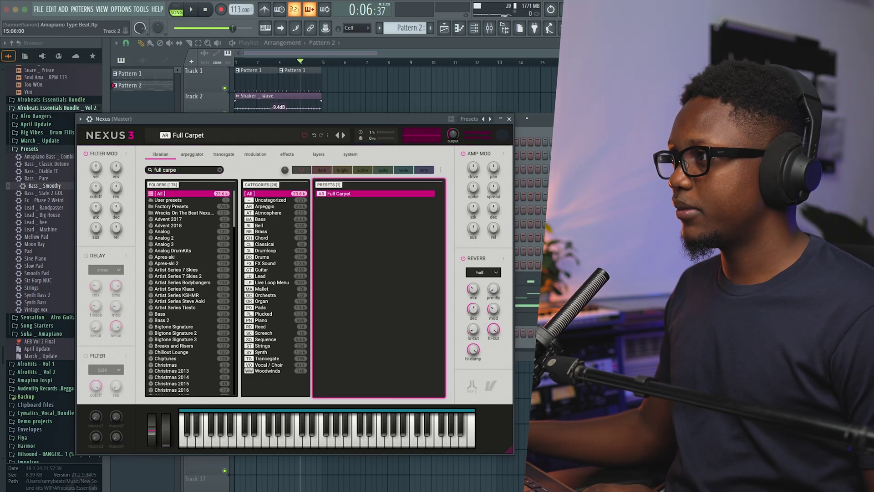
{"action": "left_click", "coordinate": [508, 119]}
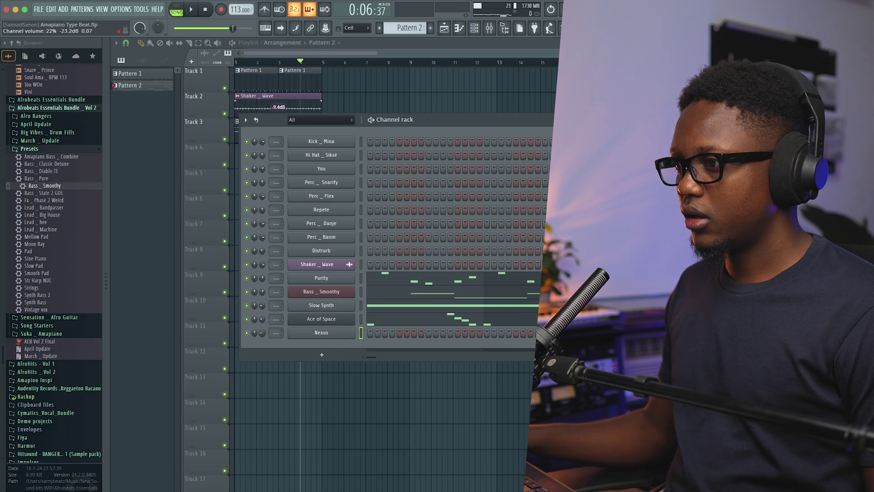
{"action": "right_click", "coordinate": [339, 333]}
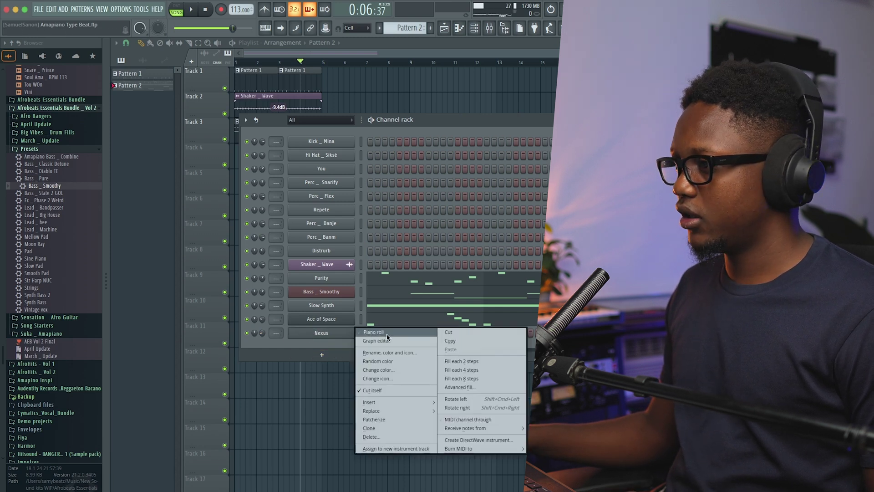
Draw a rhythm of short C6 stab notes across the Nexus part's first two bars.
{"action": "left_click", "coordinate": [374, 331]}
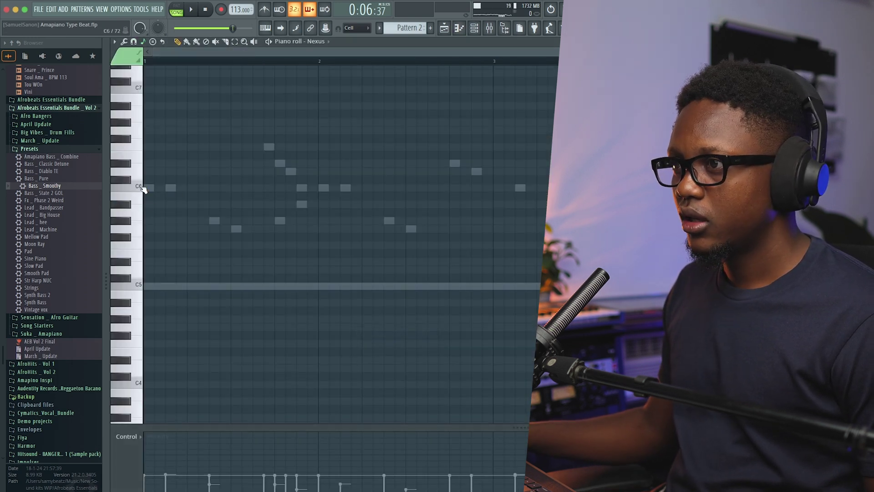
{"action": "left_click", "coordinate": [139, 189]}
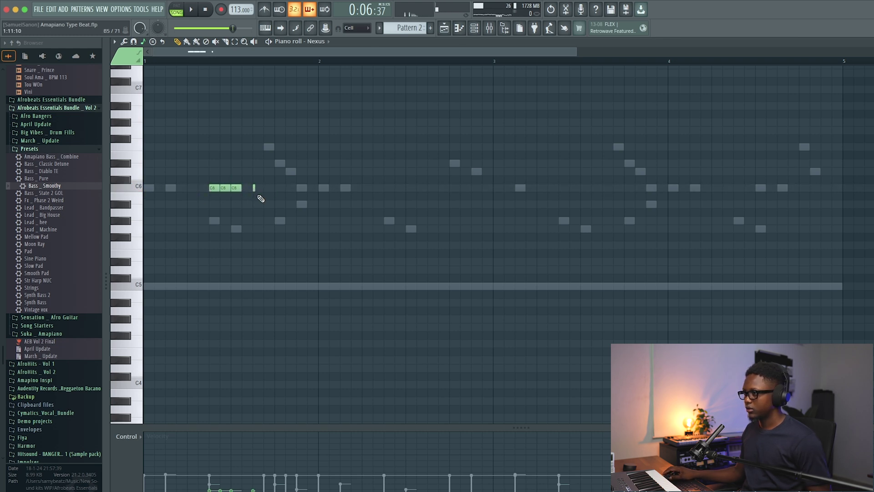
{"action": "key", "text": "space"}
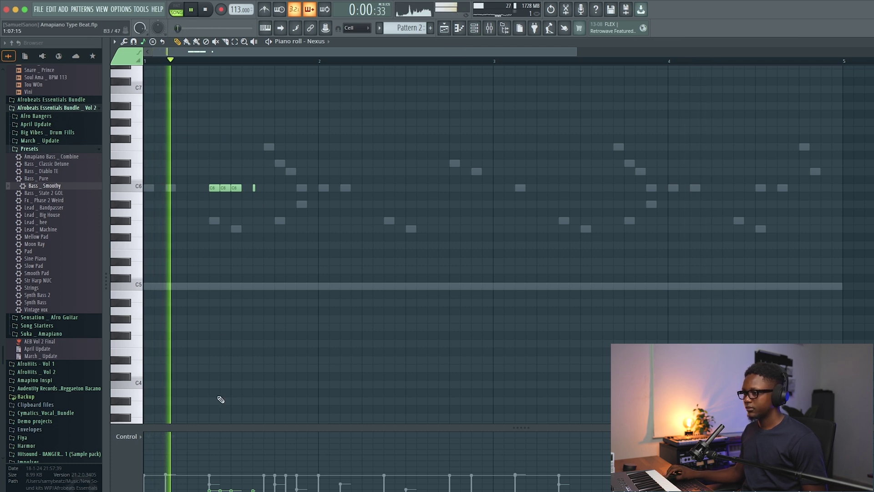
{"action": "key", "text": "space"}
{"action": "key", "text": "space"}
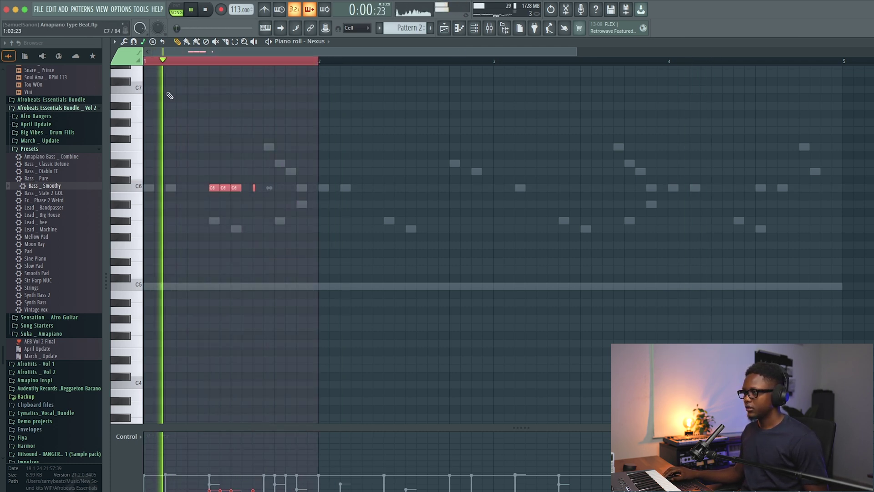
{"action": "key", "text": "space"}
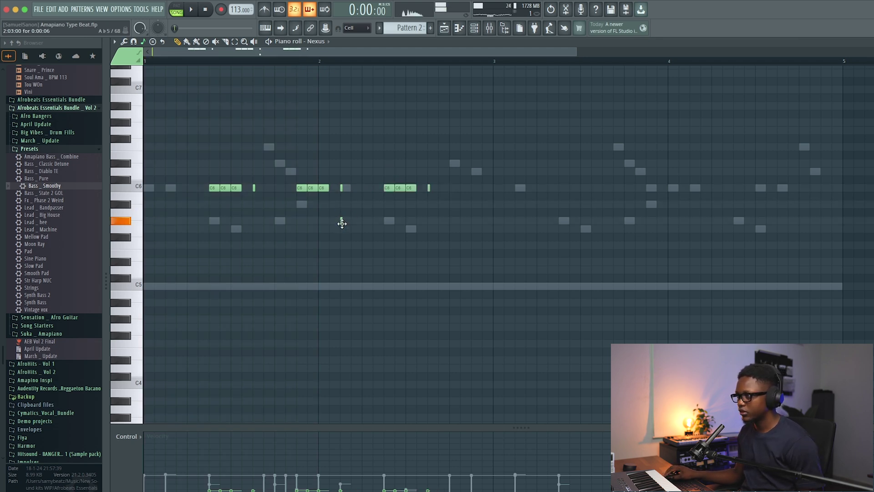
{"action": "scroll", "coordinate": [428, 246], "scroll_direction": "right", "scroll_amount": 2}
{"action": "key", "text": "space"}
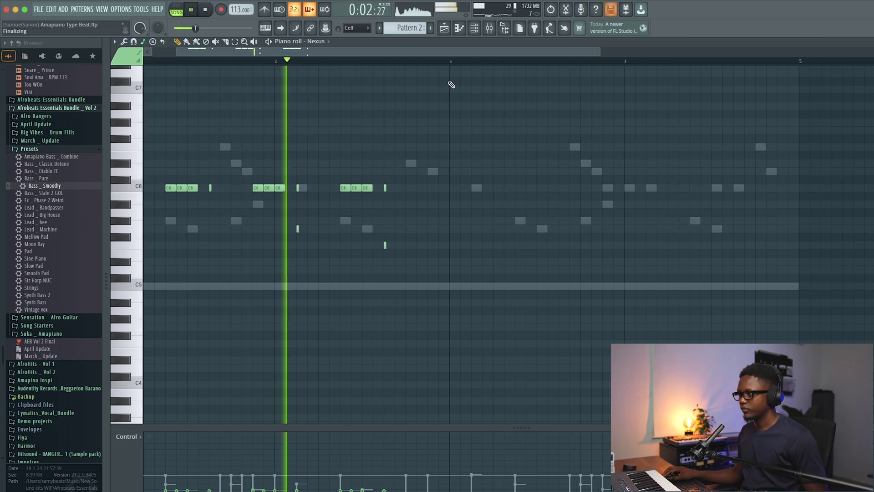
Select bars 1–2 on the ruler and duplicate the stabs into bars 3–4.
{"action": "left_click_drag", "start_coordinate": [451, 63], "coordinate": [144, 63]}
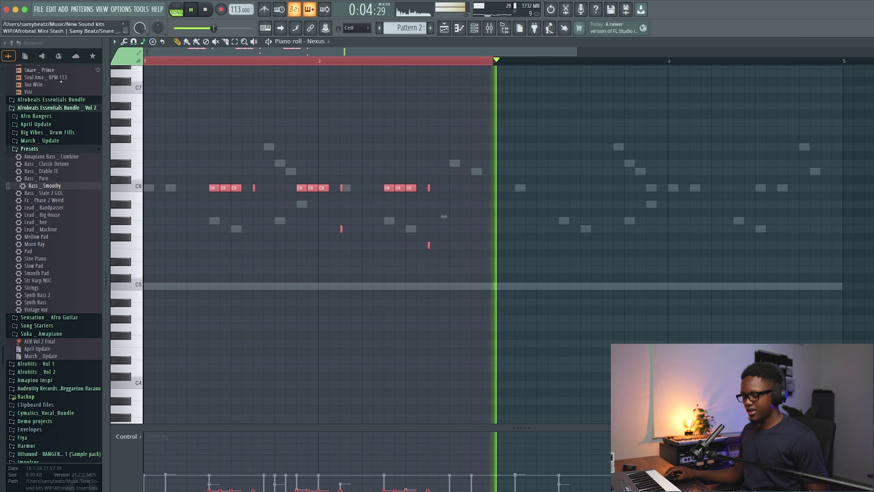
{"action": "key", "text": "super+b"}
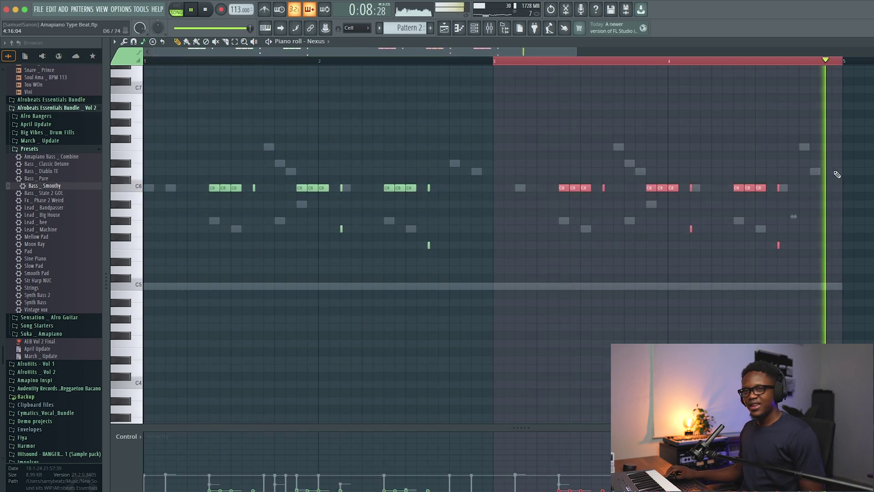
{"action": "scroll", "coordinate": [839, 176], "scroll_direction": "down", "scroll_amount": 5}
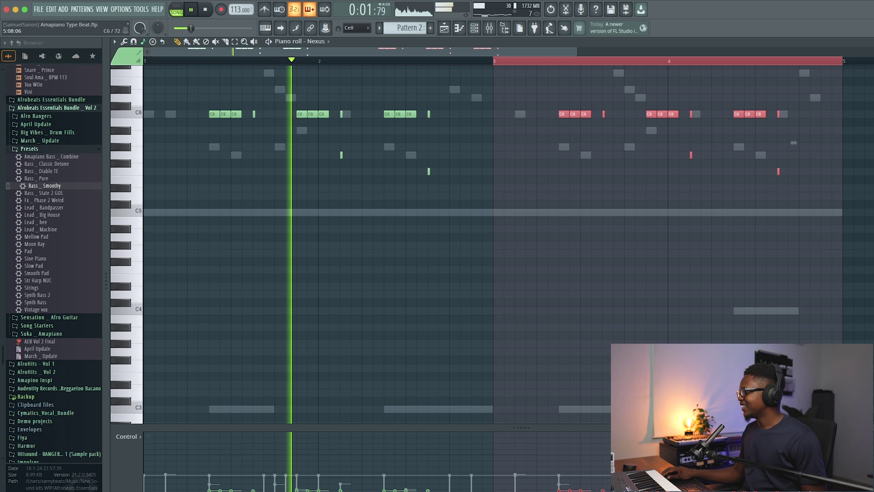
{"action": "key", "text": "Escape"}
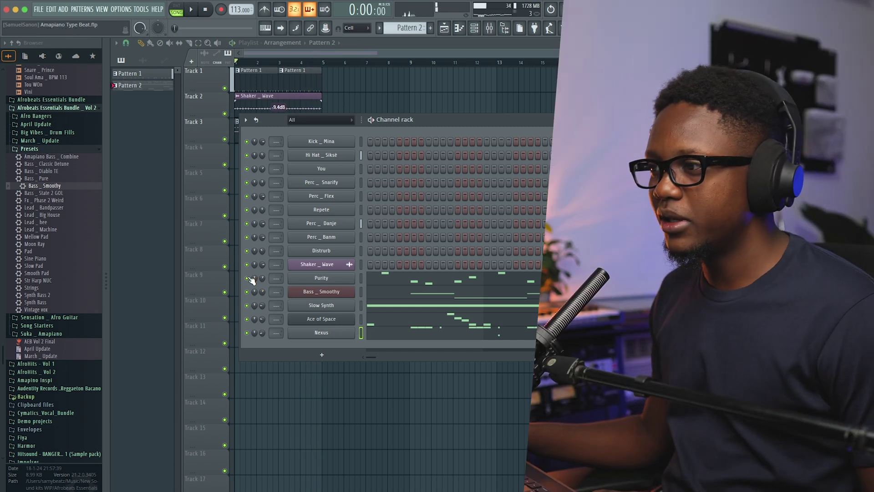
Clone the Nexus channel as Nexus #2.
{"action": "right_click", "coordinate": [354, 329]}
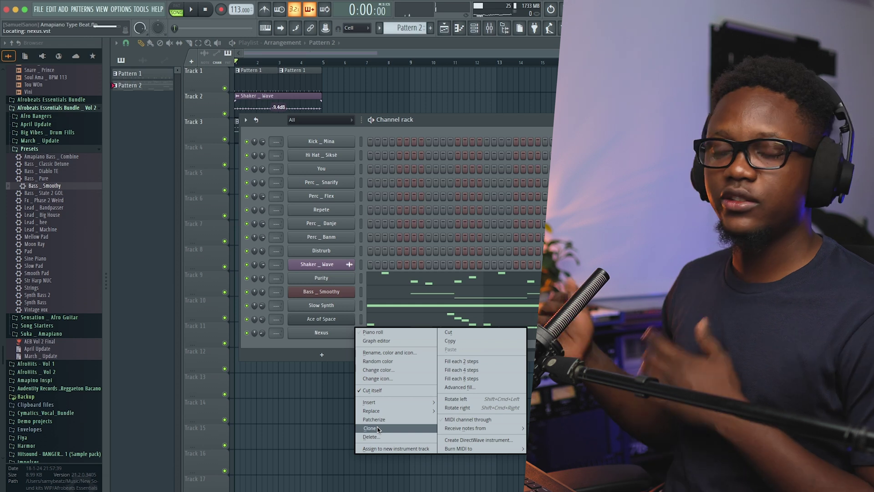
{"action": "left_click", "coordinate": [377, 428]}
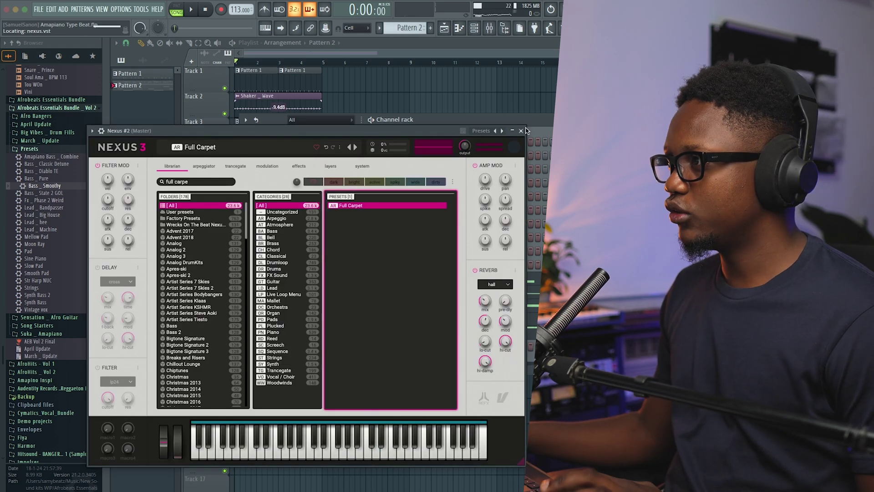
{"action": "left_click", "coordinate": [521, 131]}
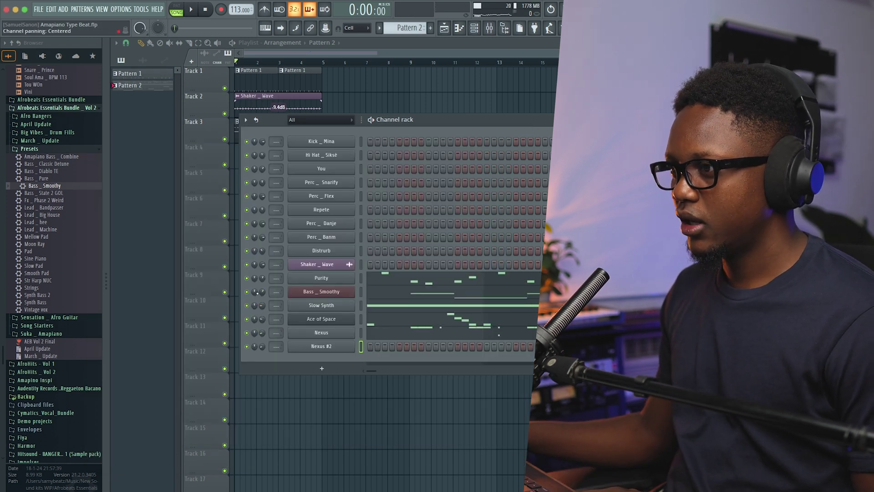
Mute Ace of Space and the original Nexus, then open Nexus #2's piano roll.
{"action": "left_click", "coordinate": [246, 319]}
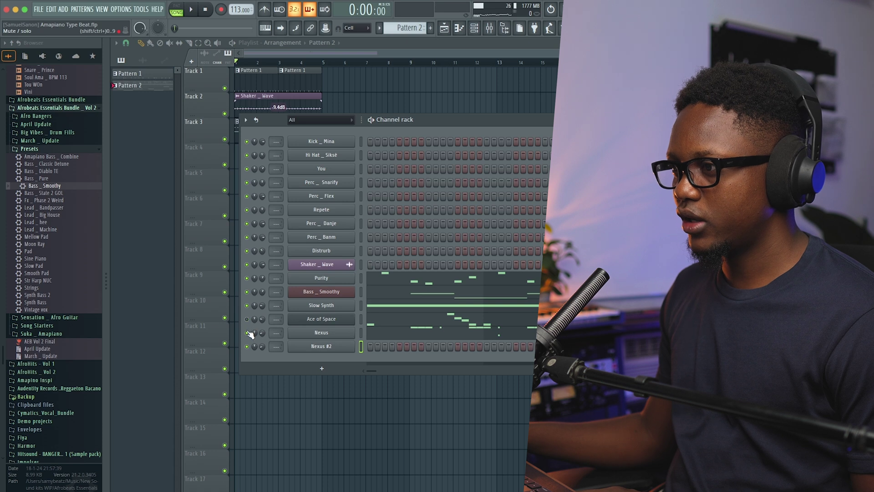
{"action": "left_click", "coordinate": [246, 333]}
{"action": "key", "text": "space"}
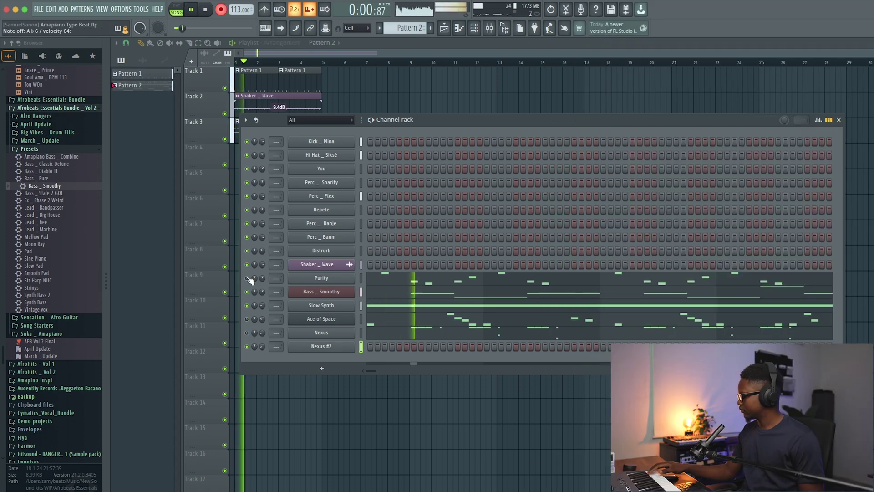
{"action": "key", "text": "space"}
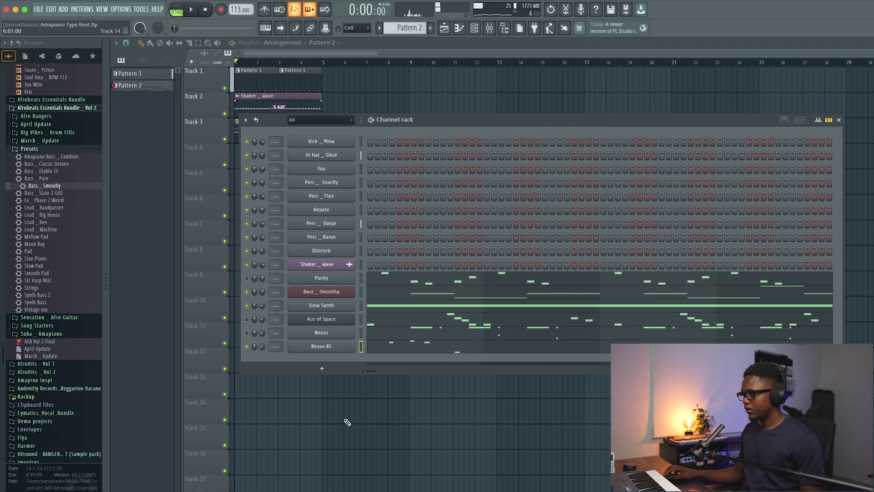
{"action": "left_click", "coordinate": [419, 349]}
{"action": "key", "text": "space"}
{"action": "scroll", "coordinate": [351, 285], "scroll_direction": "up", "scroll_amount": 5}
Delete the stray G6 note and quantize the Nexus #2 recorded notes.
{"action": "key", "text": "space"}
{"action": "key", "text": "space"}
{"action": "key", "text": "space"}
{"action": "right_click", "coordinate": [234, 179]}
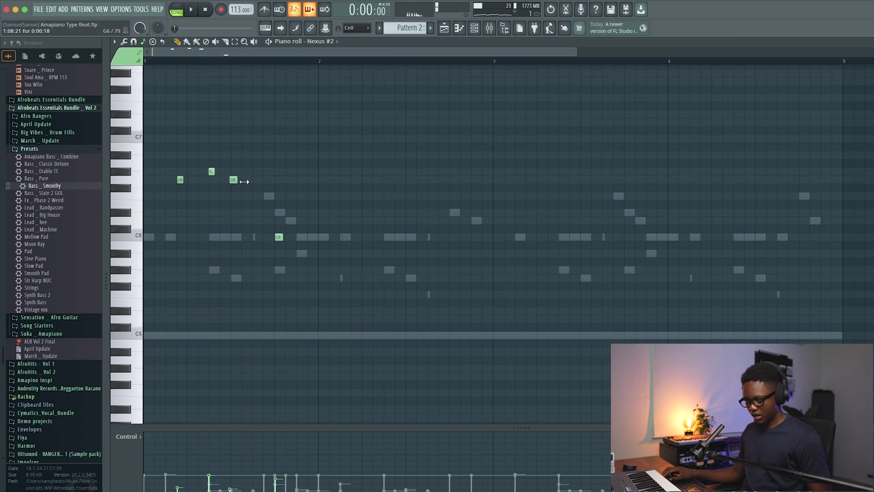
{"action": "key", "text": "alt+q"}
{"action": "key", "text": "space"}
{"action": "left_click", "coordinate": [516, 323]}
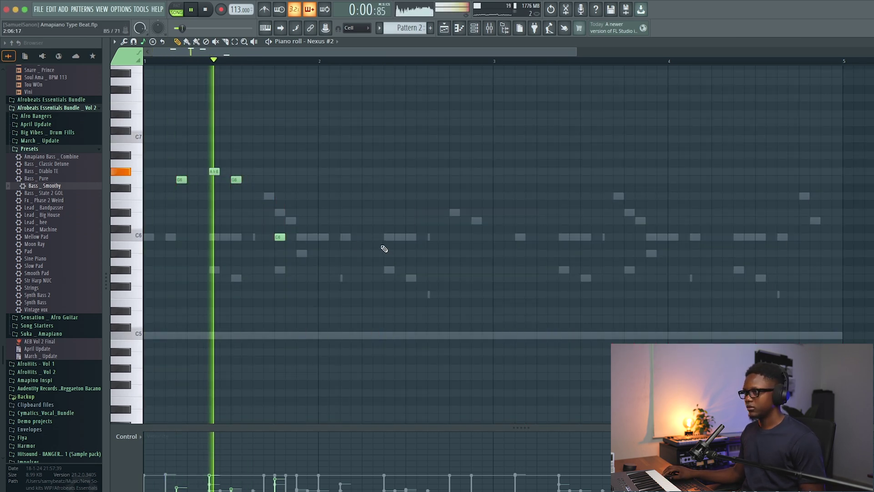
{"action": "key", "text": "space"}
Repeat the first bar's counter-melody through bar 4.
{"action": "left_click_drag", "start_coordinate": [319, 62], "coordinate": [281, 63]}
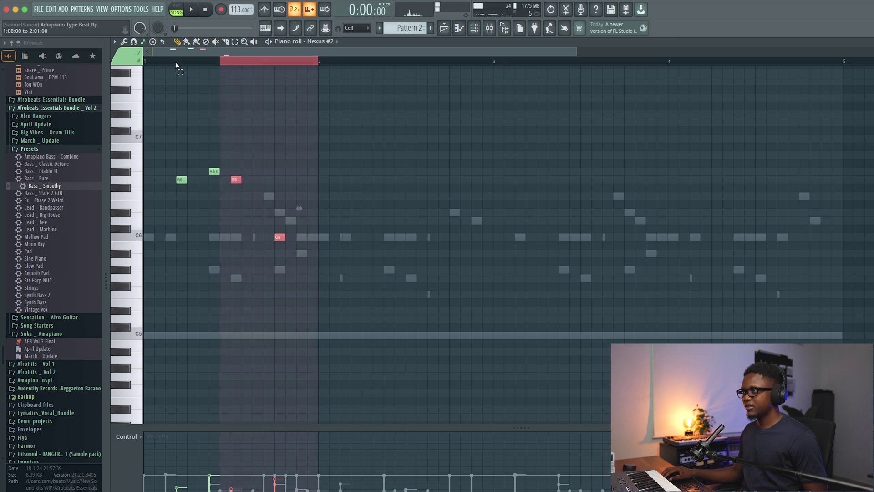
{"action": "key", "text": "ctrl+b"}
{"action": "key", "text": "ctrl+b"}
{"action": "key", "text": "ctrl+b"}
{"action": "key", "text": "space"}
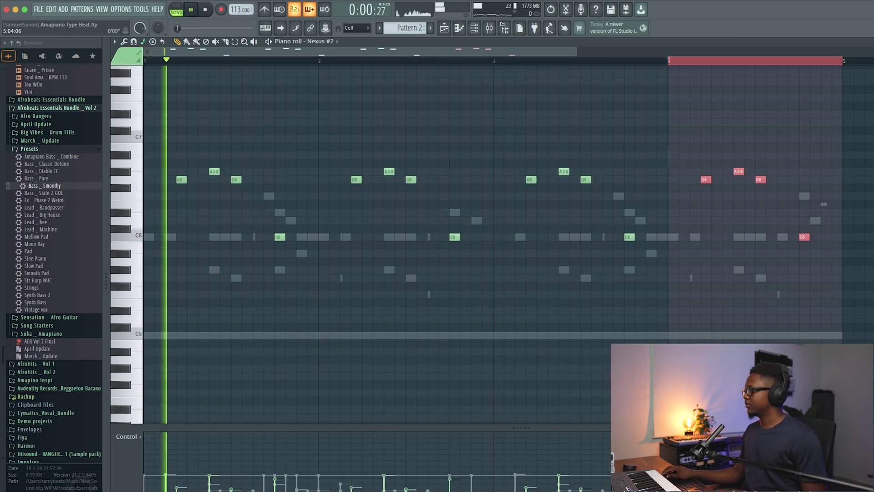
{"action": "key", "text": "Escape"}
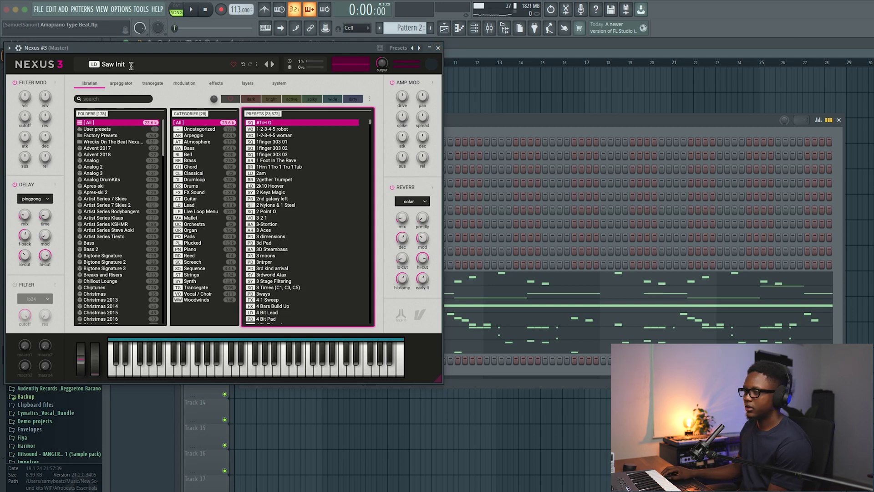
Open the Nexus #3 piano roll and quantize its notes.
{"action": "left_click", "coordinate": [438, 48]}
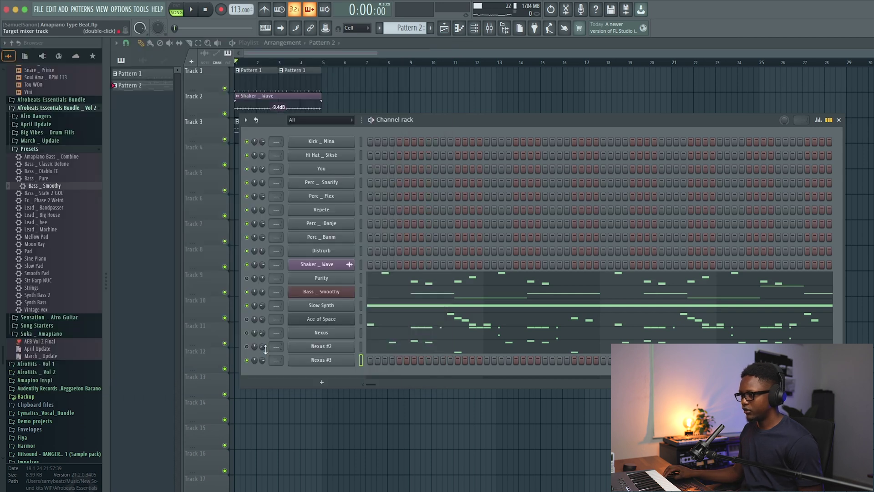
{"action": "right_click", "coordinate": [328, 360]}
{"action": "left_click", "coordinate": [373, 360]}
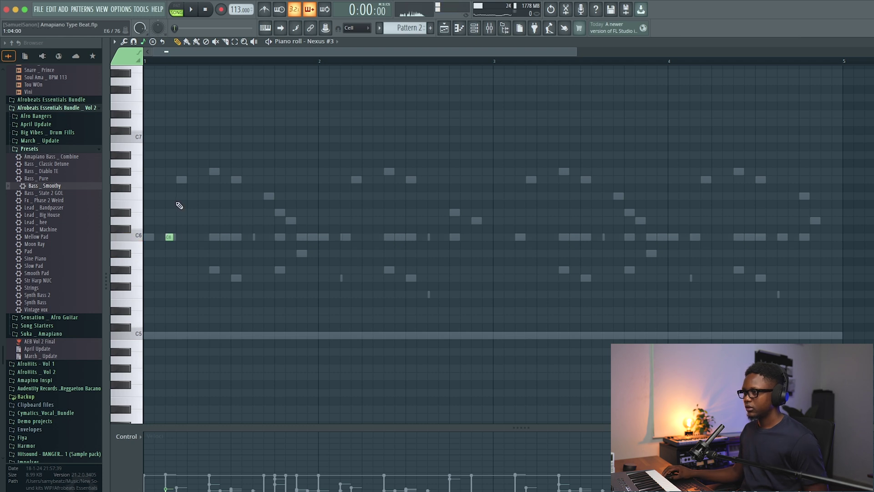
{"action": "key", "text": "alt+q"}
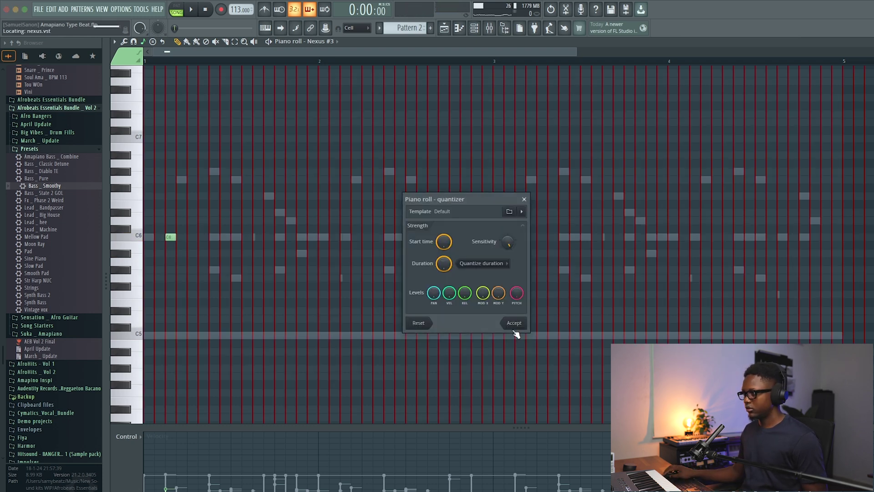
{"action": "left_click", "coordinate": [514, 323]}
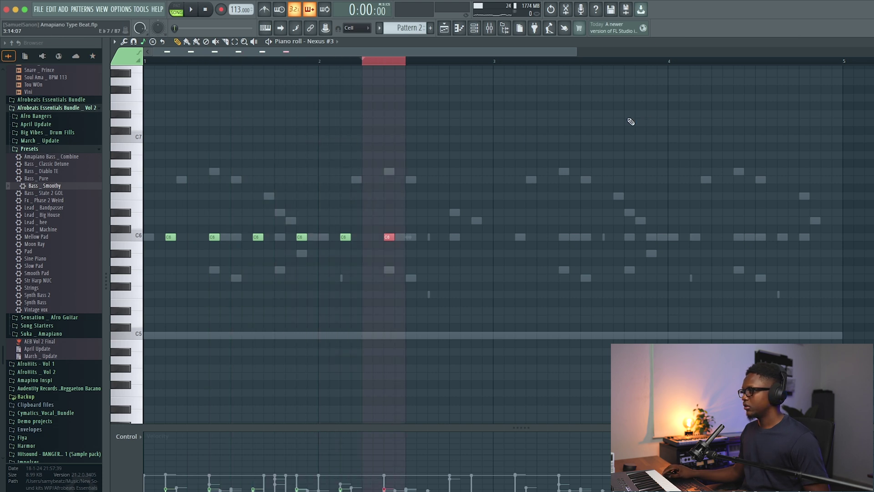
Audition the C6 stabs and raise the G5 note to A♭5.
{"action": "key", "text": "Escape"}
{"action": "key", "text": "space"}
{"action": "left_click", "coordinate": [405, 362]}
{"action": "key", "text": "space"}
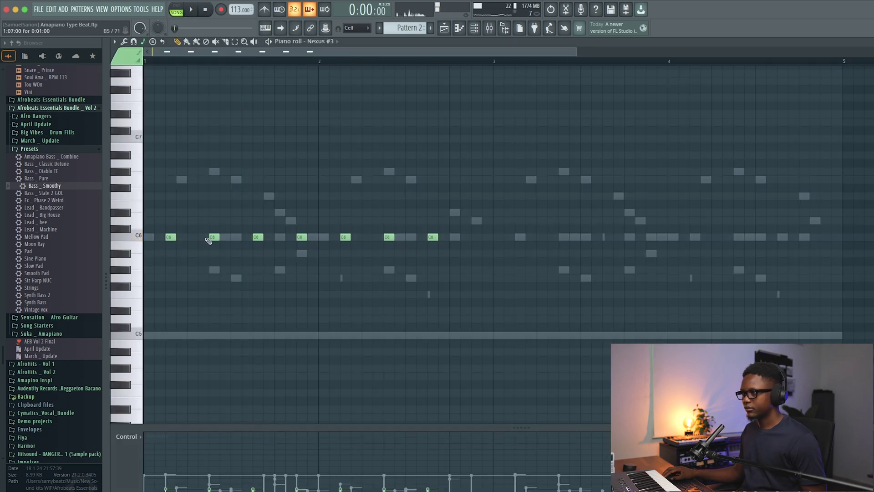
{"action": "left_click_drag", "start_coordinate": [214, 284], "coordinate": [214, 276]}
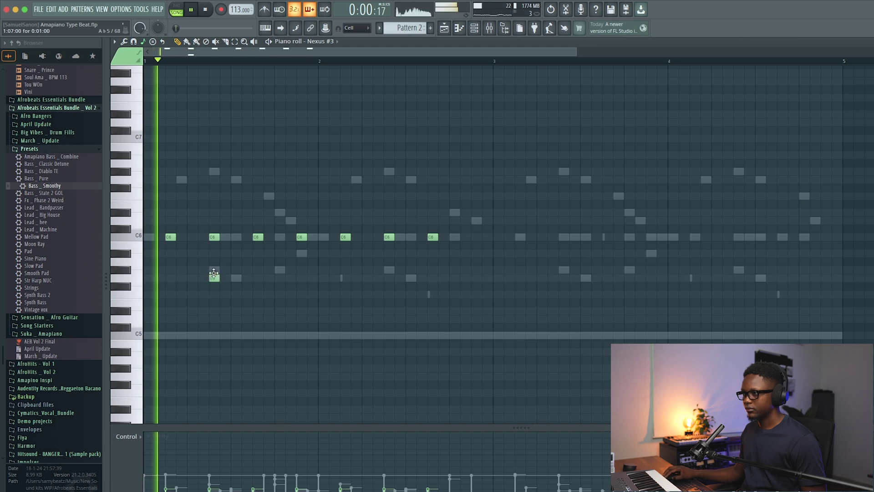
Add F6, E♭6, D6 and G5 notes around the C6 stabs and delete the last C6.
{"action": "left_click", "coordinate": [256, 196]}
{"action": "left_click", "coordinate": [301, 221]}
{"action": "key", "text": "space"}
{"action": "key", "text": "space"}
{"action": "left_click_drag", "start_coordinate": [299, 221], "coordinate": [299, 212]}
{"action": "left_click", "coordinate": [344, 222]}
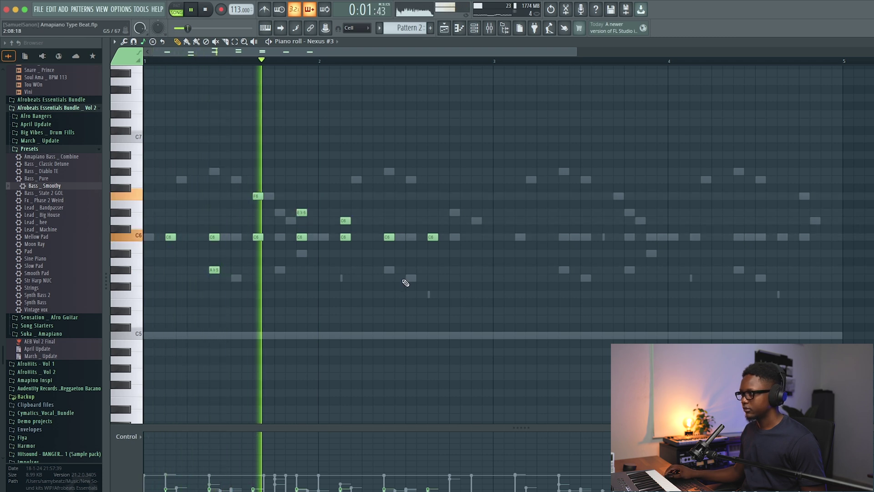
{"action": "left_click", "coordinate": [390, 279]}
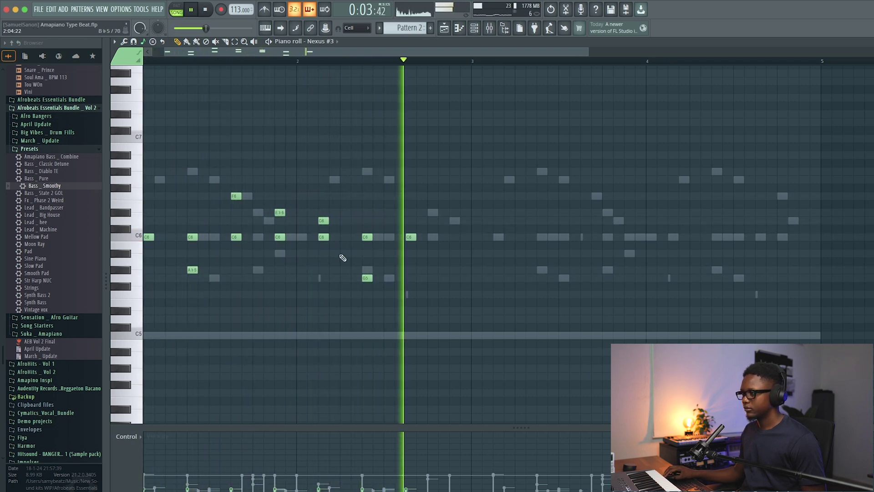
{"action": "key", "text": "space"}
{"action": "key", "text": "space"}
{"action": "right_click", "coordinate": [435, 238]}
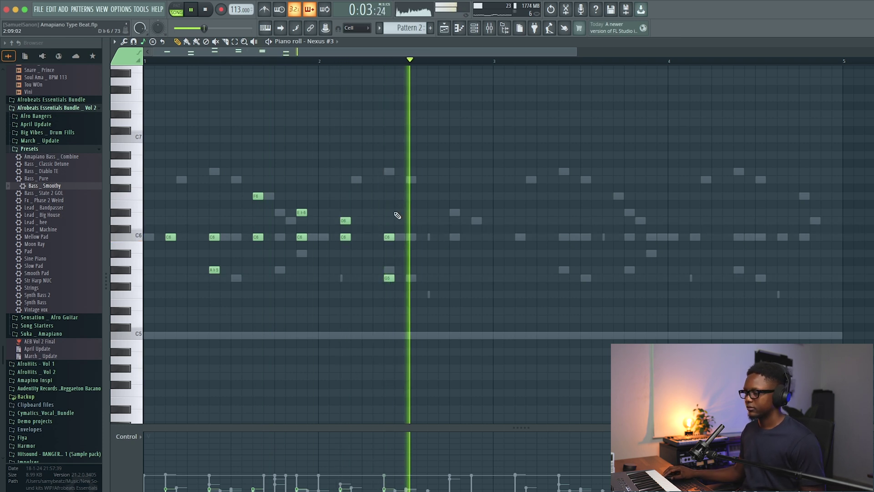
Copy bars 1–2 into bars 3–4 and close the Nexus #3 piano roll.
{"action": "left_click_drag", "start_coordinate": [494, 62], "coordinate": [145, 63]}
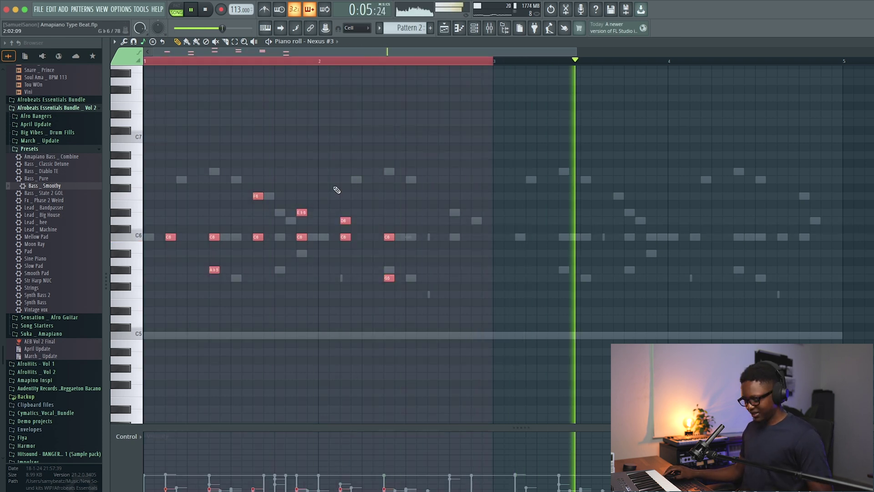
{"action": "key", "text": "ctrl+b"}
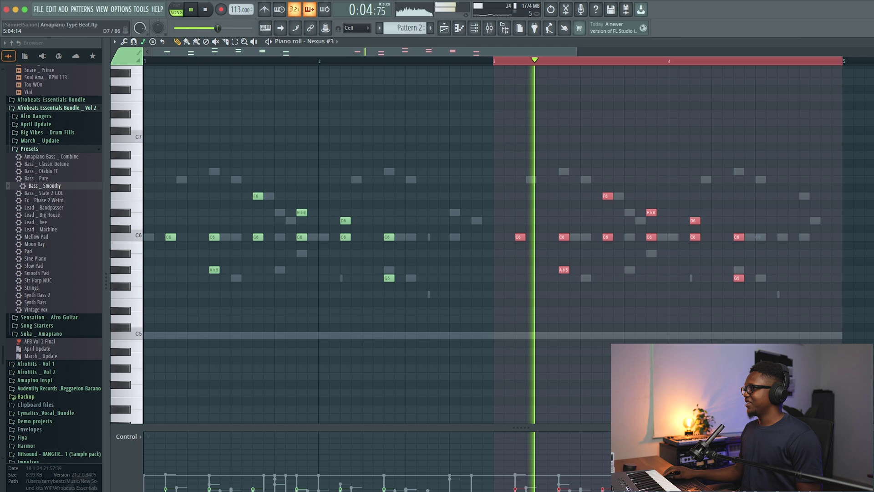
{"action": "left_click", "coordinate": [871, 42]}
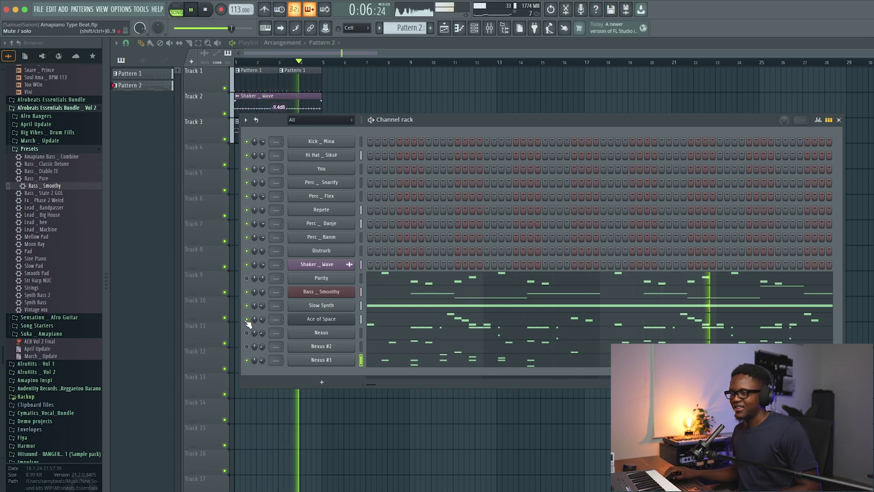
{"action": "key", "text": "space"}
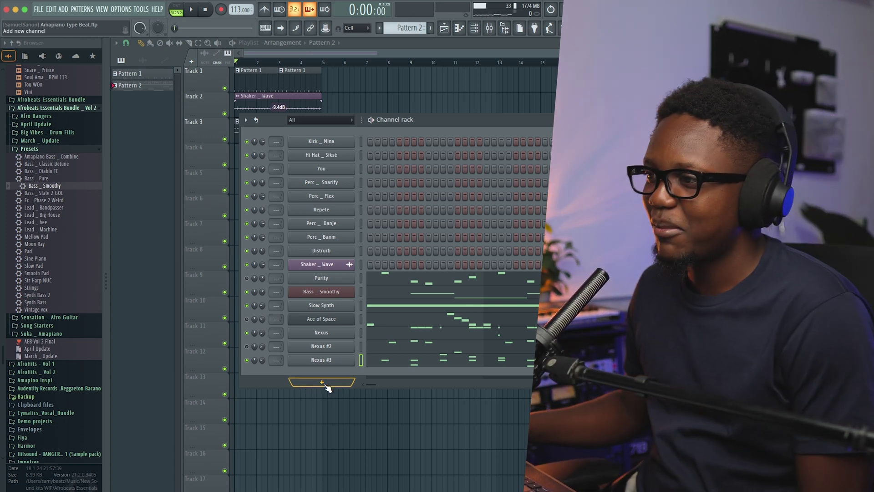
Add a Fruity DX10 channel loaded with the SB _ Basic Log Vib preset and show its miscellaneous settings.
{"action": "left_click", "coordinate": [324, 383]}
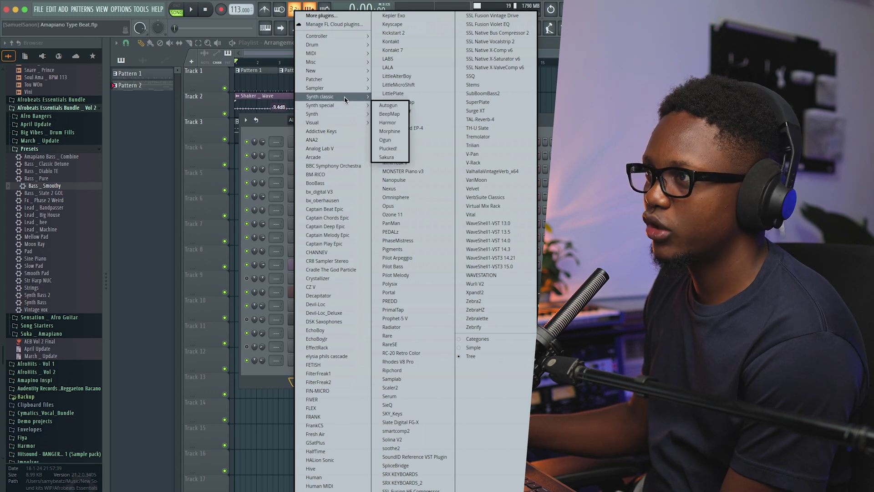
{"action": "mouse_move", "coordinate": [344, 96]}
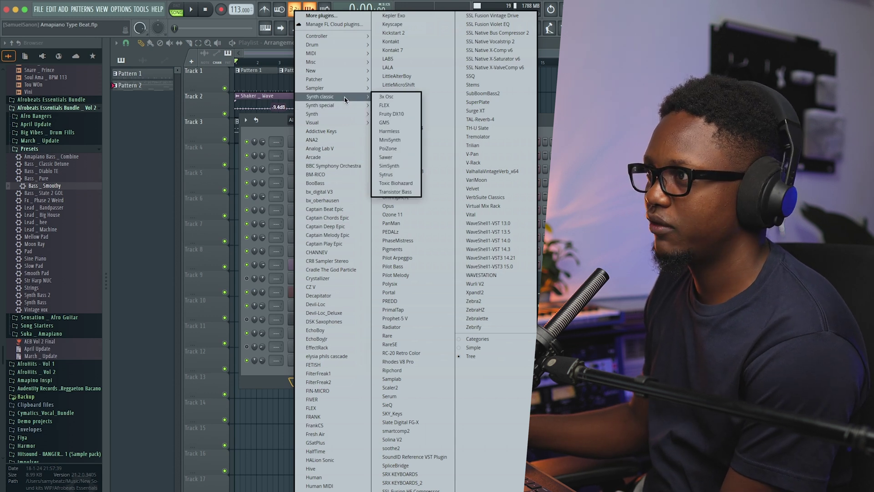
{"action": "left_click", "coordinate": [403, 114]}
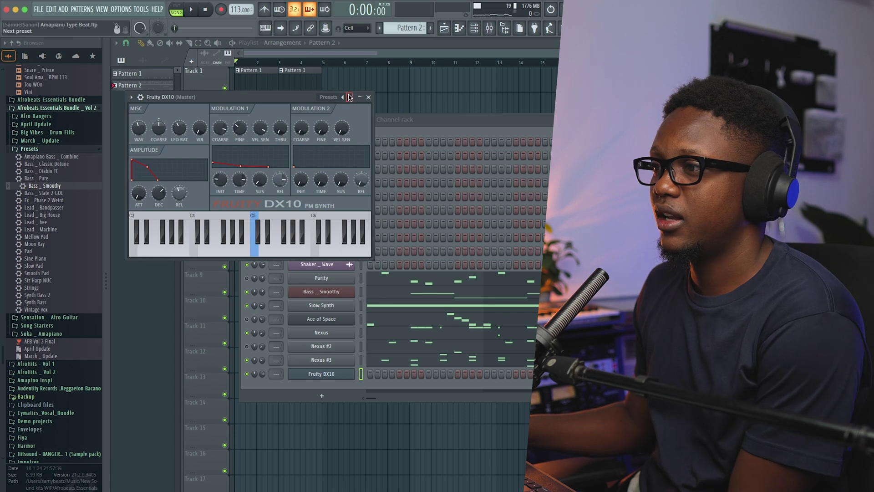
{"action": "left_click", "coordinate": [350, 97]}
{"action": "left_click", "coordinate": [402, 486]}
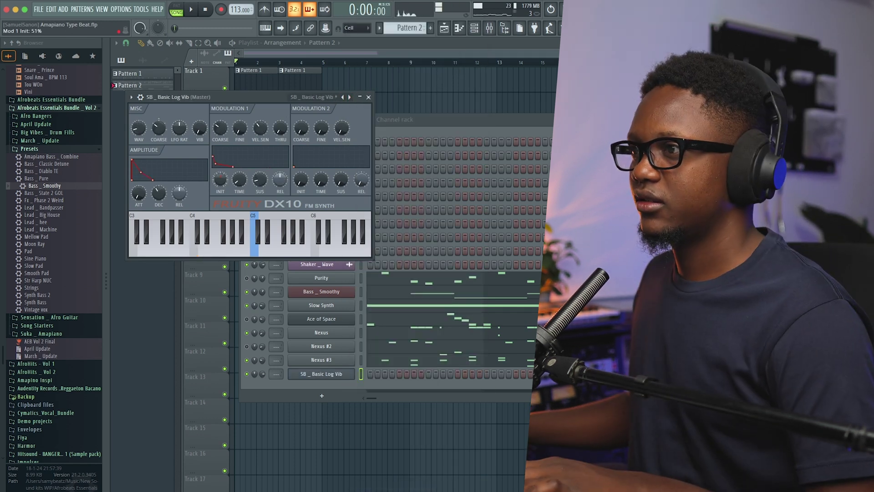
{"action": "left_click", "coordinate": [139, 97]}
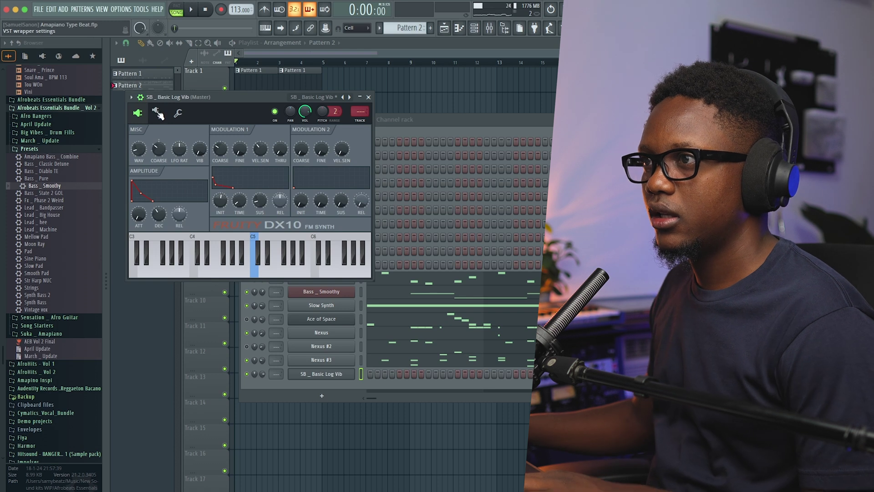
{"action": "left_click", "coordinate": [177, 113]}
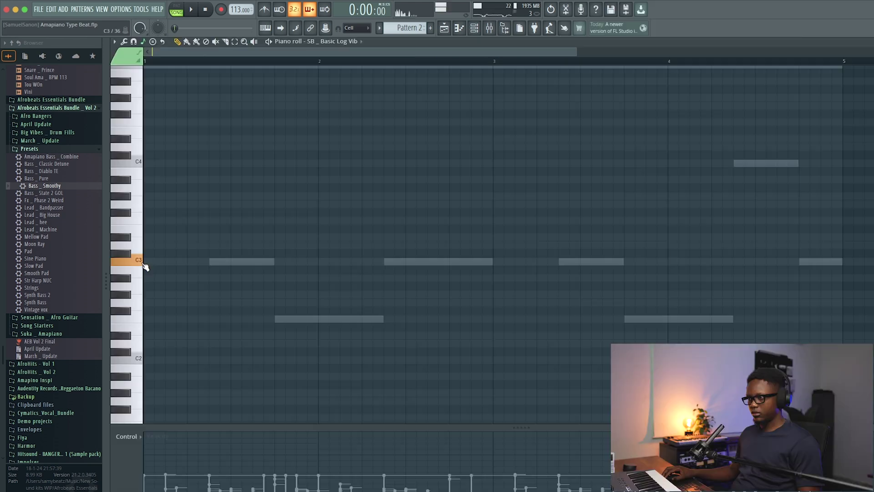
Shorten the existing C3 log-drum note to one step and audition it.
{"action": "left_click_drag", "start_coordinate": [166, 263], "coordinate": [155, 263]}
{"action": "key", "text": "space"}
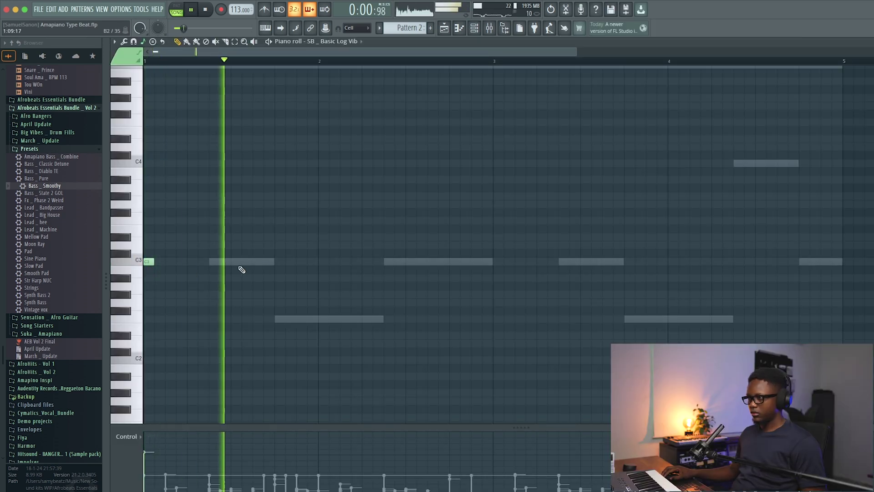
{"action": "key", "text": "space"}
{"action": "key", "text": "space"}
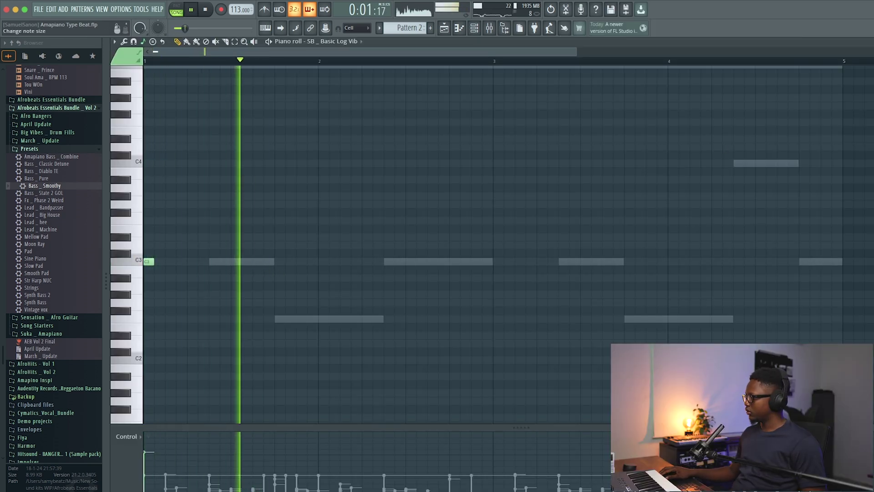
{"action": "left_click", "coordinate": [868, 41]}
{"action": "key", "text": "space"}
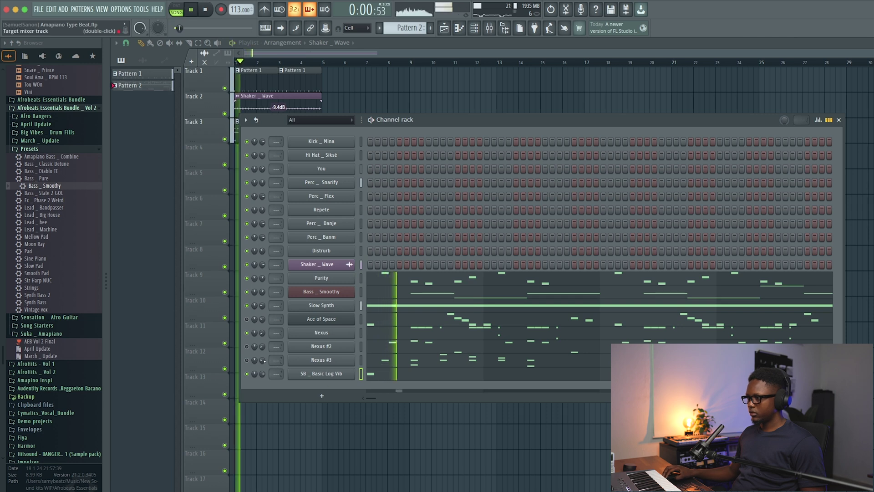
Mute Bass _ Smoothy and add two short C3 hits in bar 1, one set to 0:00:01 duration.
{"action": "left_click", "coordinate": [247, 291]}
{"action": "left_click", "coordinate": [381, 379]}
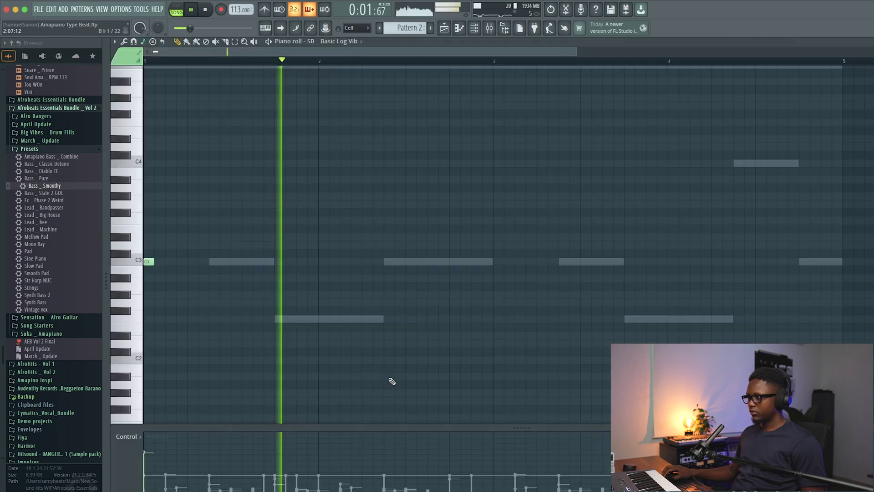
{"action": "left_click", "coordinate": [258, 261]}
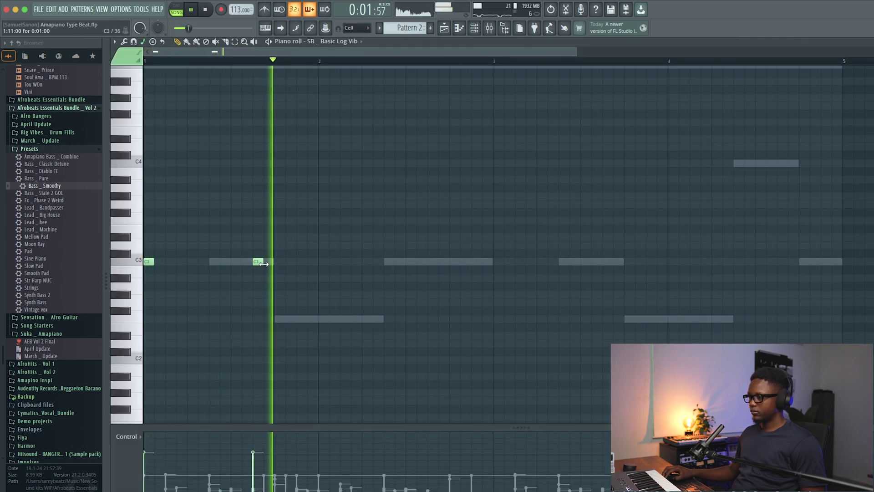
{"action": "left_click", "coordinate": [277, 262]}
{"action": "key", "text": "space"}
{"action": "double_click", "coordinate": [279, 263]}
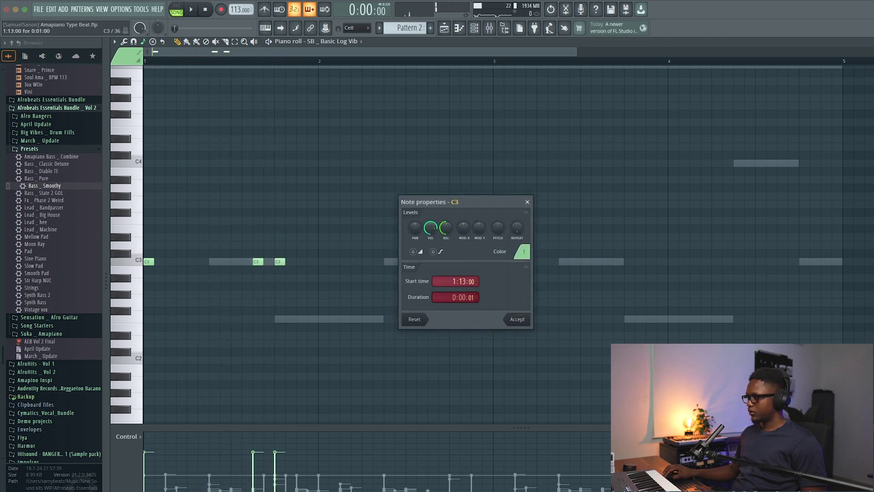
{"action": "left_click", "coordinate": [515, 320]}
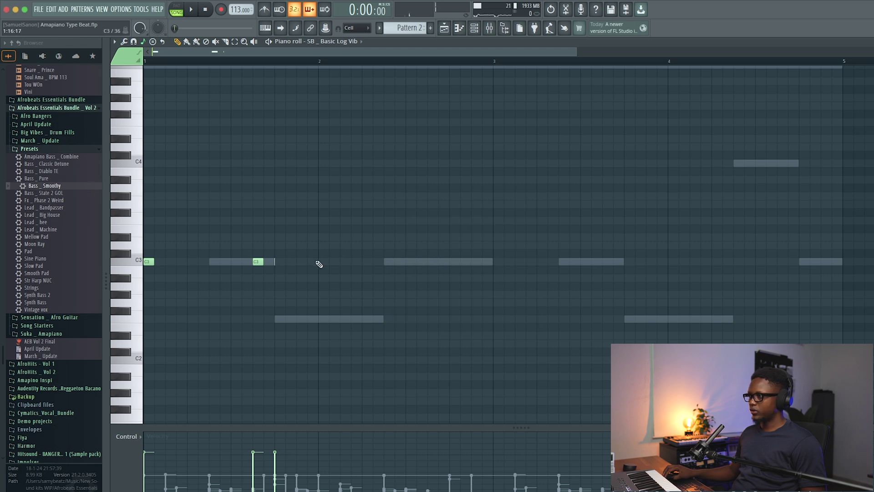
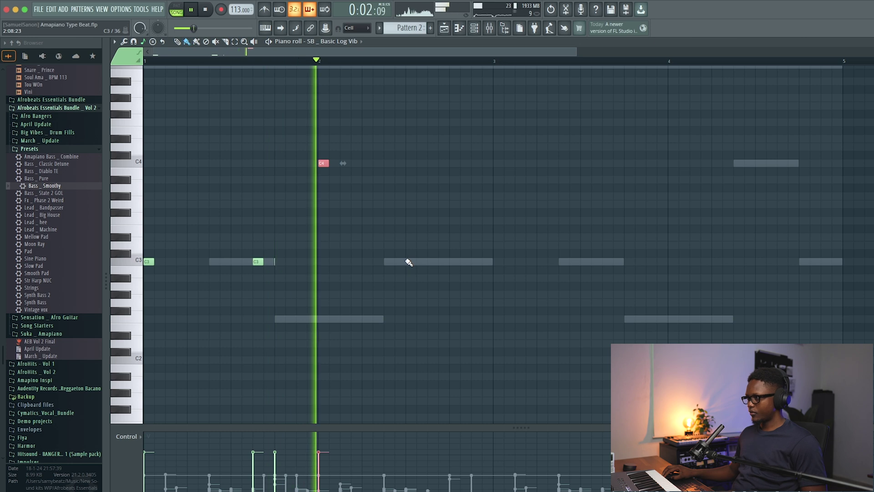
Shorten the last C3 log-drum note to a tiny duration in Note properties.
{"action": "key", "text": "space"}
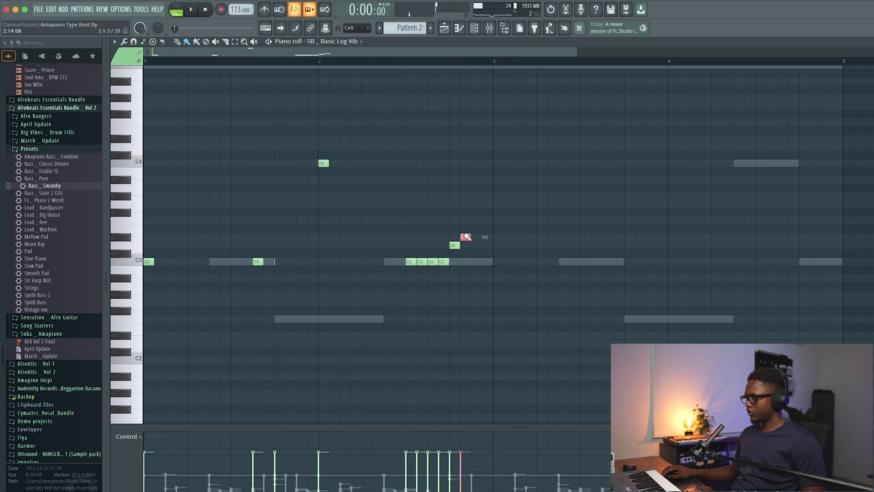
{"action": "key", "text": "space"}
{"action": "double_click", "coordinate": [443, 261]}
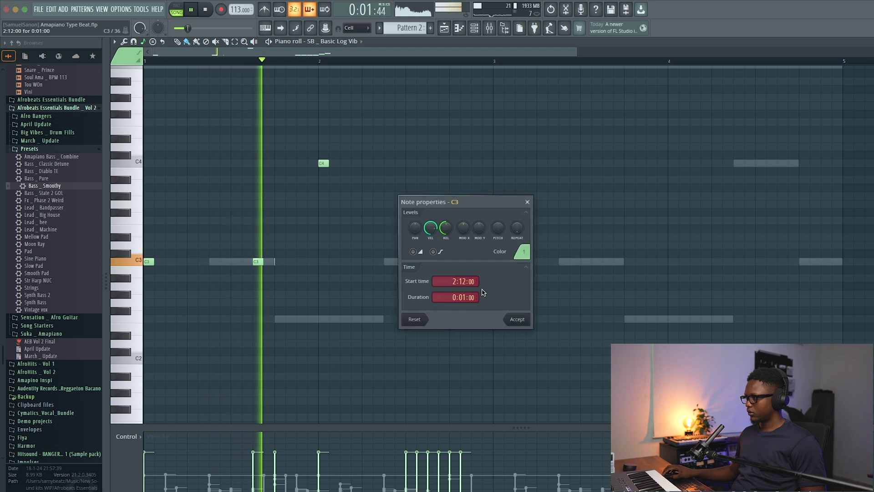
{"action": "left_click_drag", "start_coordinate": [471, 297], "coordinate": [471, 307]}
{"action": "left_click", "coordinate": [517, 319]}
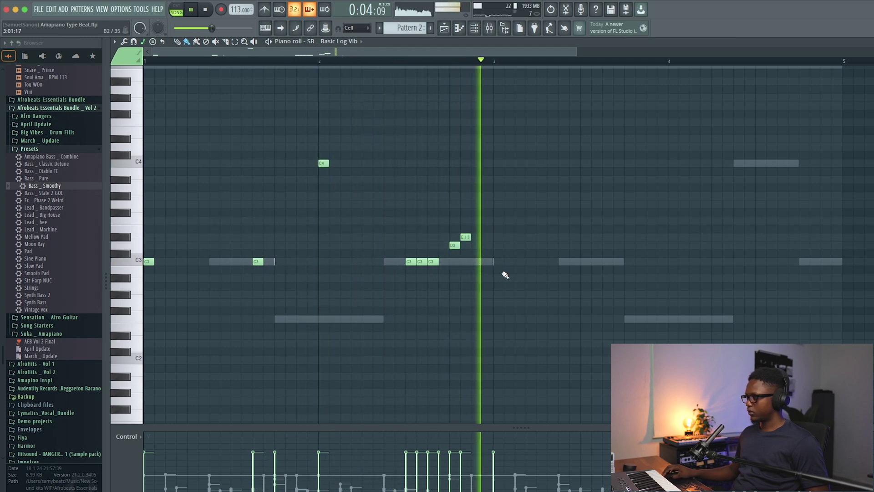
Raise the tiny C3 note at bar 3 an octave to C4.
{"action": "key", "text": "space"}
{"action": "key", "text": "space"}
{"action": "left_click_drag", "start_coordinate": [509, 275], "coordinate": [486, 254]}
{"action": "key", "text": "super+Up"}
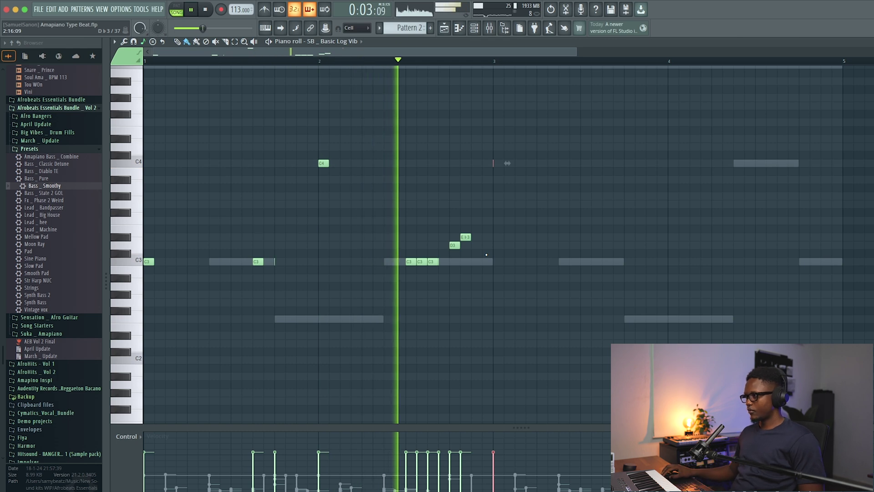
{"action": "key", "text": "space"}
Add two C3 hits after bar 3 and a D3 note around bar 3.4.
{"action": "left_click", "coordinate": [519, 262]}
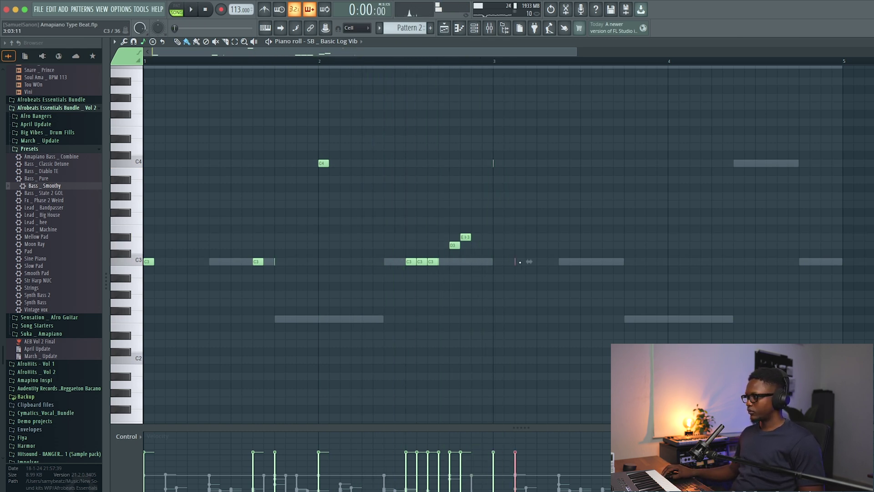
{"action": "right_click", "coordinate": [515, 262]}
{"action": "key", "text": "space"}
{"action": "left_click", "coordinate": [520, 263]}
{"action": "left_click", "coordinate": [531, 246]}
{"action": "left_click_drag", "start_coordinate": [531, 245], "coordinate": [531, 262]}
{"action": "left_click", "coordinate": [560, 245]}
{"action": "key", "text": "space"}
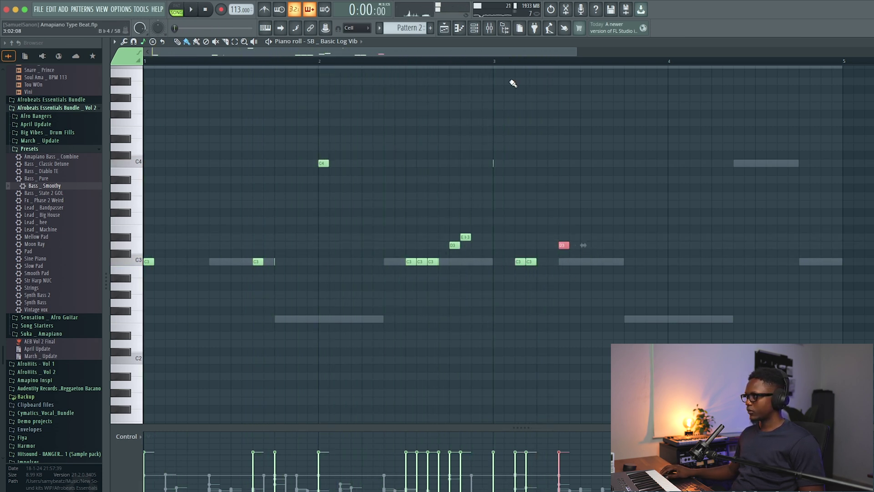
Delete the D3, shift the second C3 one step right, and drop another note to C3.
{"action": "left_click", "coordinate": [405, 66]}
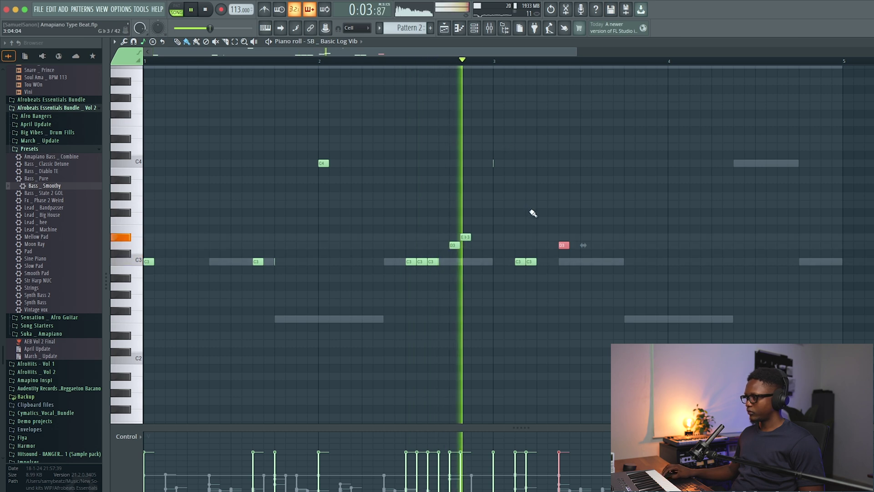
{"action": "key", "text": "space"}
{"action": "key", "text": "space"}
{"action": "right_click", "coordinate": [564, 245]}
{"action": "left_click_drag", "start_coordinate": [530, 261], "coordinate": [551, 262]}
{"action": "key", "text": "space"}
{"action": "key", "text": "space"}
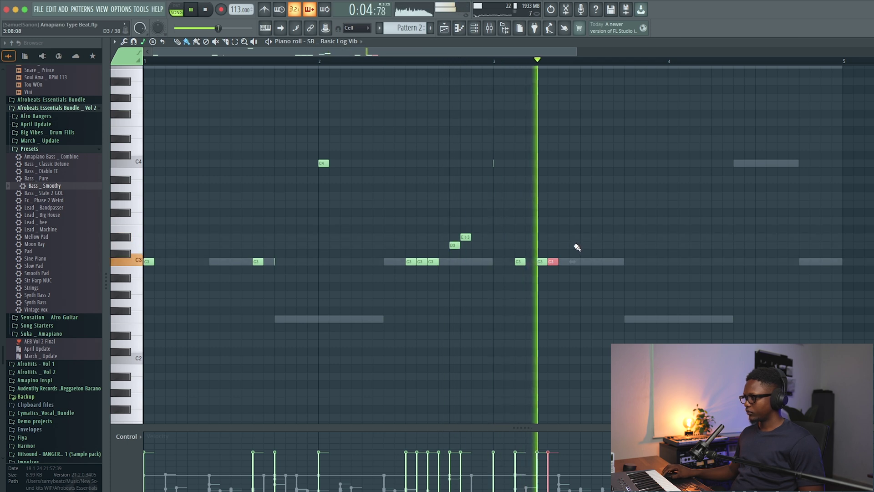
{"action": "key", "text": "space"}
{"action": "key", "text": "space"}
{"action": "left_click_drag", "start_coordinate": [564, 245], "coordinate": [564, 261]}
{"action": "key", "text": "space"}
{"action": "key", "text": "space"}
Raise the third C3 note after bar 3 an octave to C4.
{"action": "left_click", "coordinate": [564, 278]}
{"action": "right_click", "coordinate": [566, 280]}
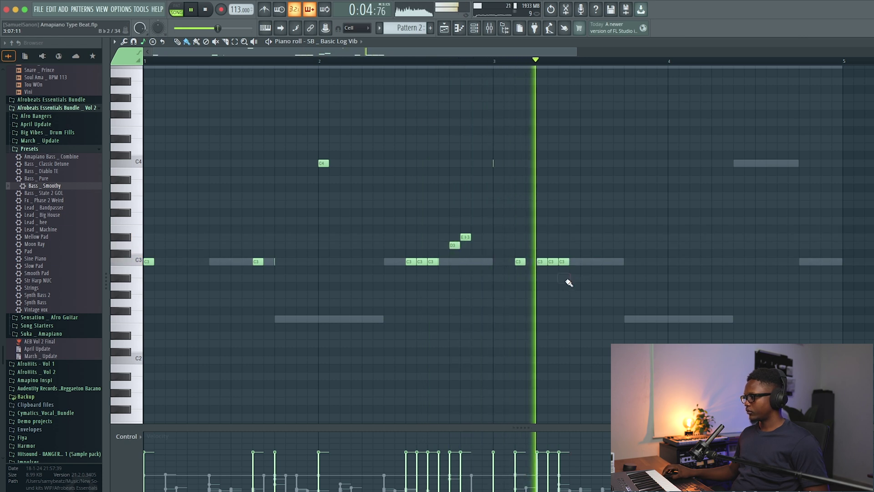
{"action": "left_click", "coordinate": [563, 262]}
{"action": "key", "text": "ctrl+Up"}
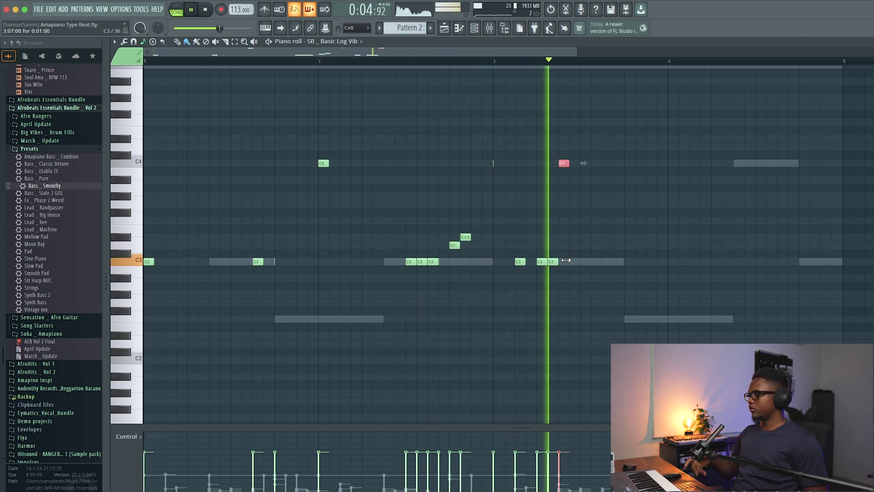
{"action": "key", "text": "space"}
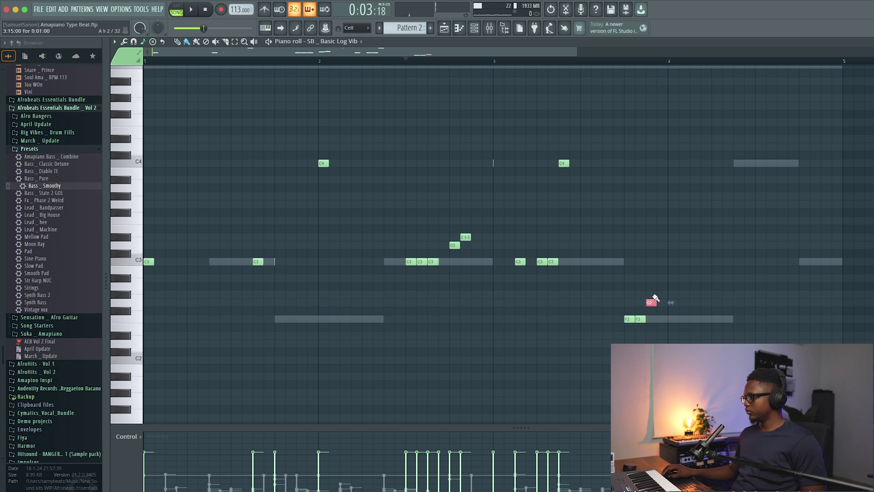
Arrange the bar-4 Ab2 and Ab3 hits, removing the extra Ab2 and pairing the Ab3 notes.
{"action": "left_click", "coordinate": [629, 68]}
{"action": "key", "text": "space"}
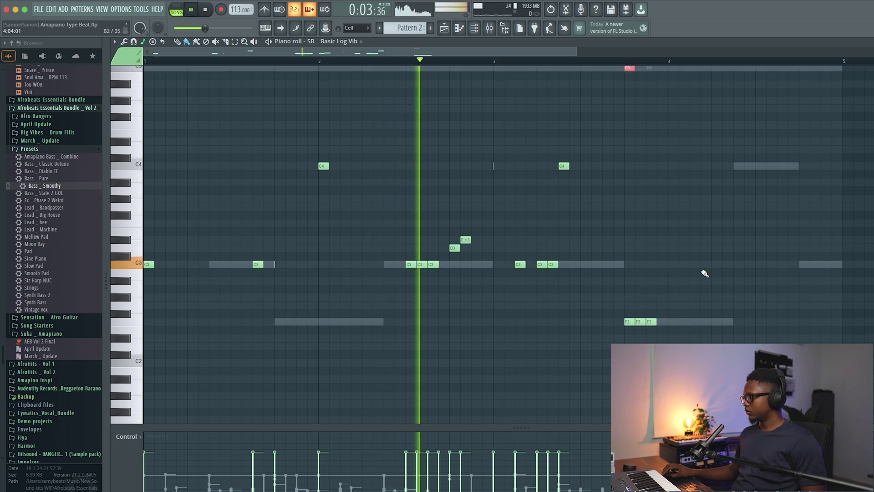
{"action": "right_click", "coordinate": [633, 69]}
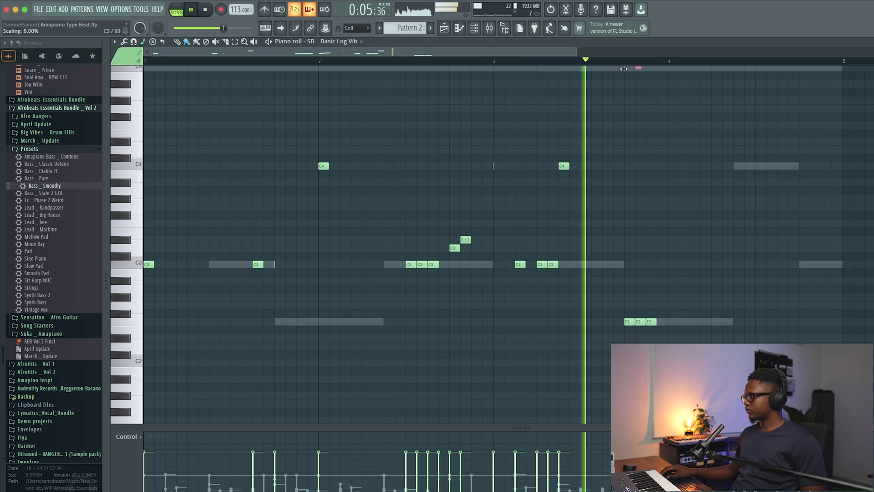
{"action": "scroll", "coordinate": [651, 91], "scroll_direction": "up", "scroll_amount": 1}
{"action": "key", "text": "space"}
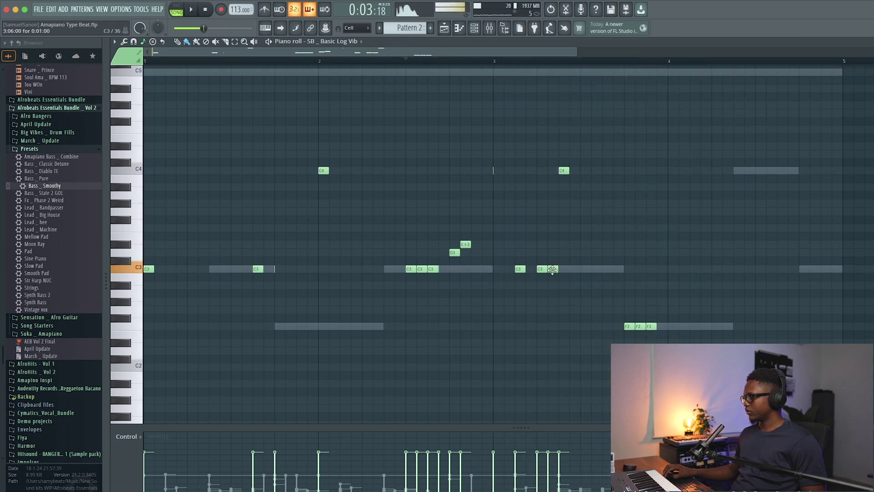
{"action": "key", "text": "space"}
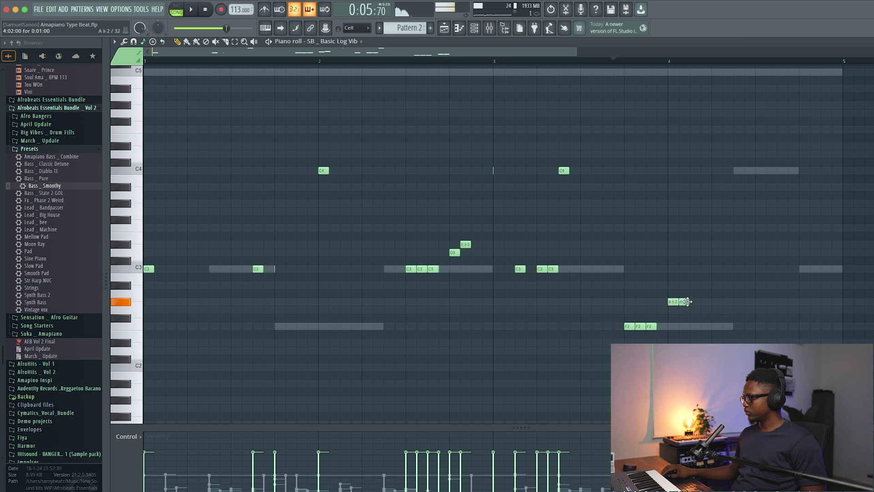
{"action": "key", "text": "space"}
{"action": "right_click", "coordinate": [684, 302]}
{"action": "left_click_drag", "start_coordinate": [696, 304], "coordinate": [706, 302]}
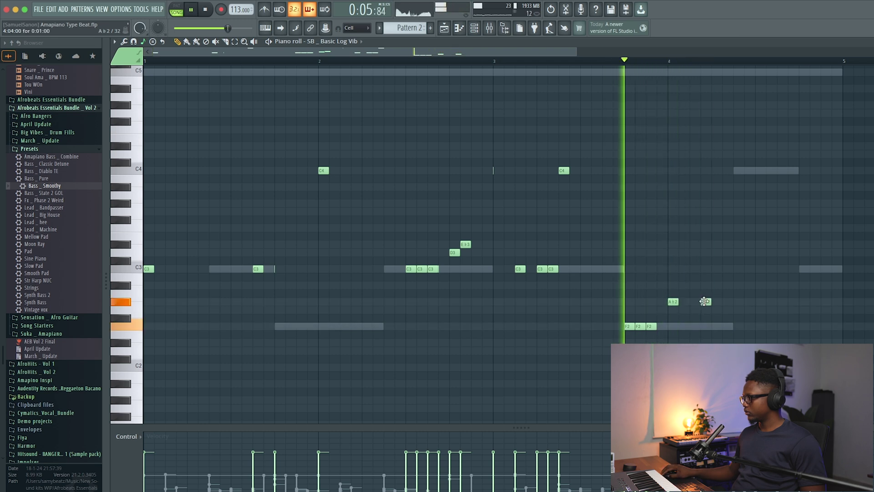
{"action": "left_click", "coordinate": [734, 303]}
{"action": "key", "text": "space"}
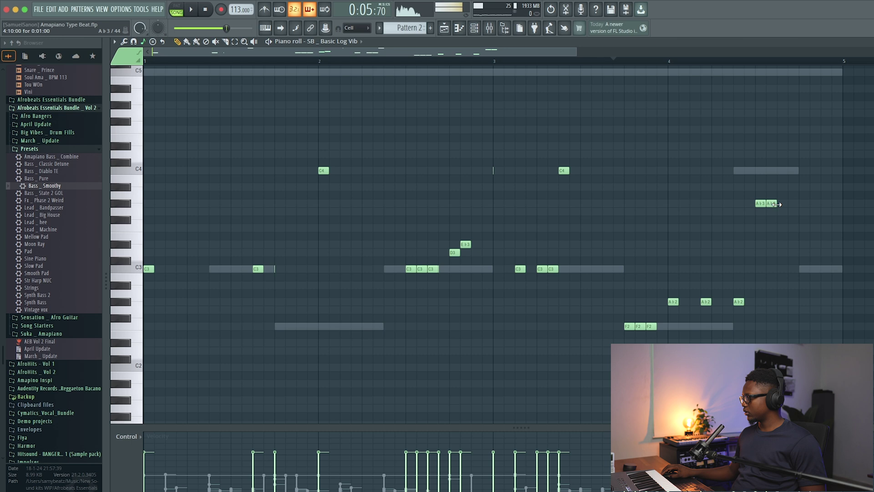
{"action": "left_click_drag", "start_coordinate": [771, 203], "coordinate": [782, 203]}
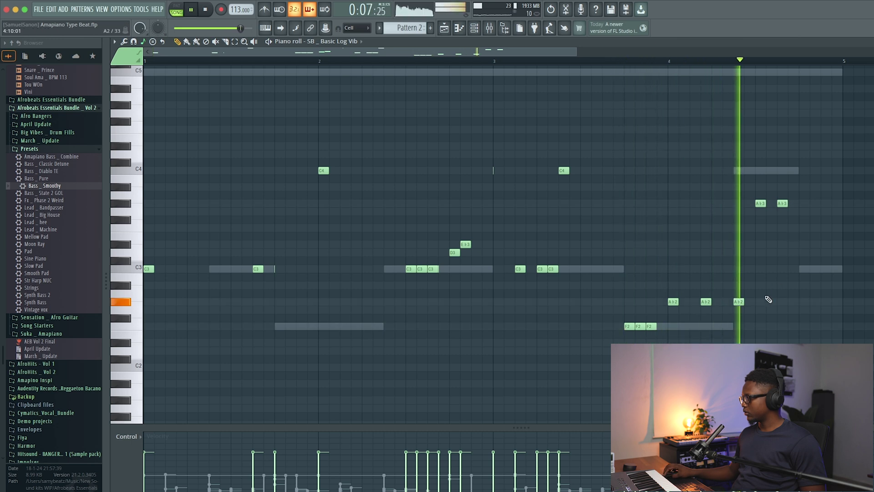
Set one Ab2 note's duration to 0:00:01 and audition the pattern.
{"action": "double_click", "coordinate": [708, 301]}
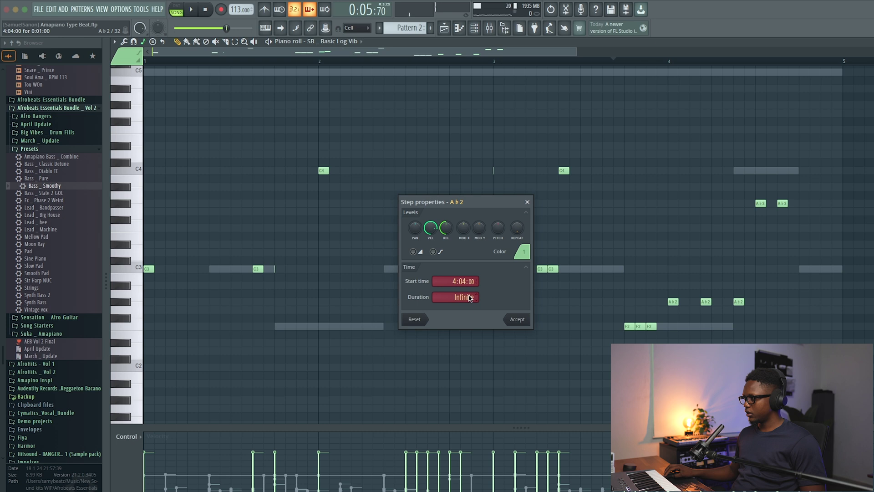
{"action": "left_click", "coordinate": [514, 320]}
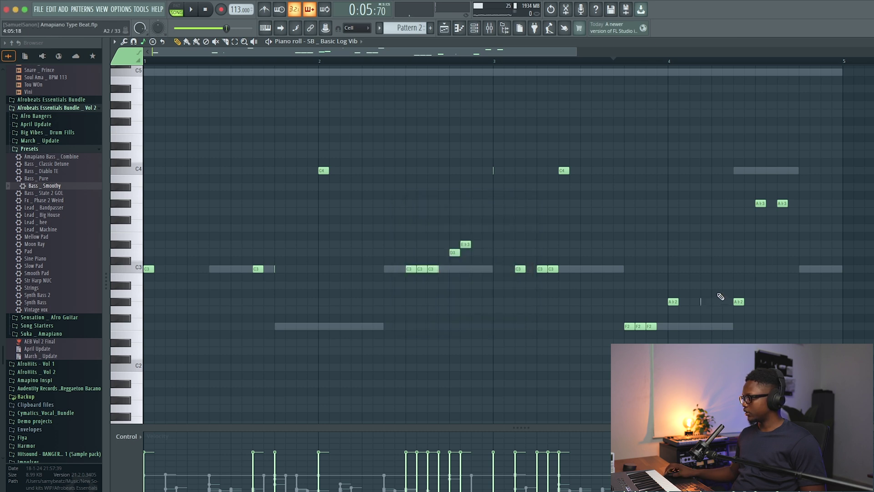
{"action": "double_click", "coordinate": [700, 300]}
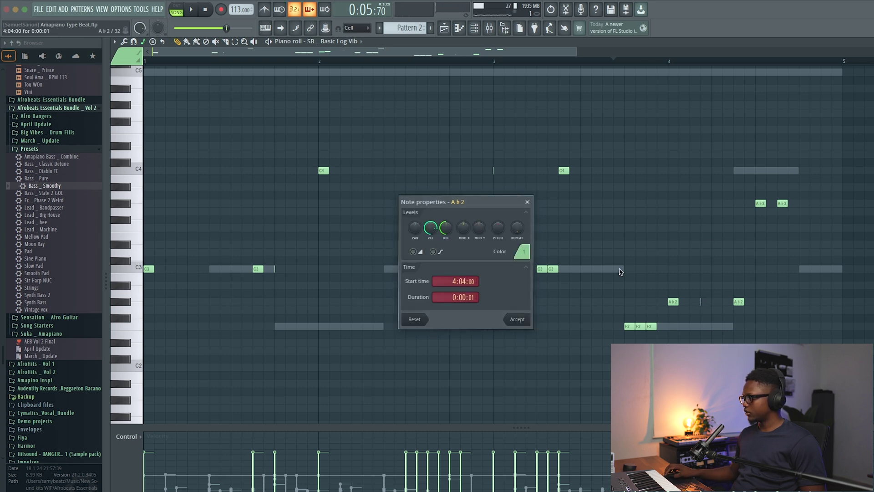
{"action": "left_click", "coordinate": [527, 202]}
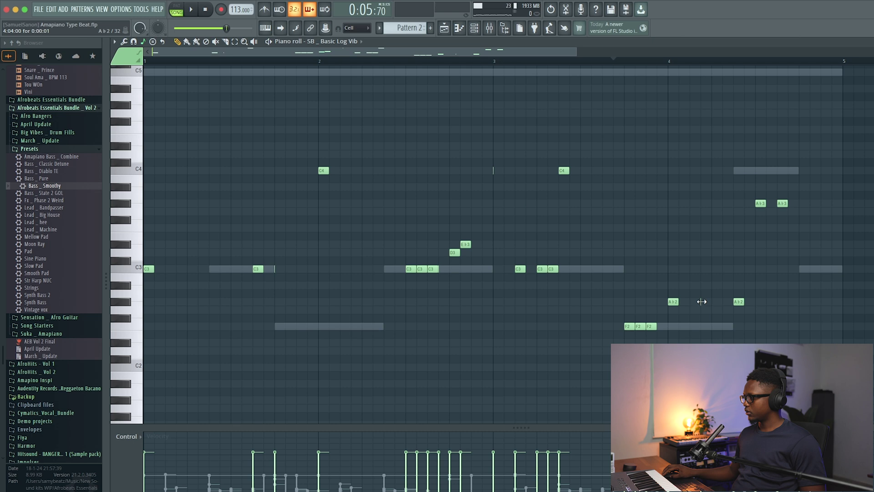
{"action": "double_click", "coordinate": [700, 299]}
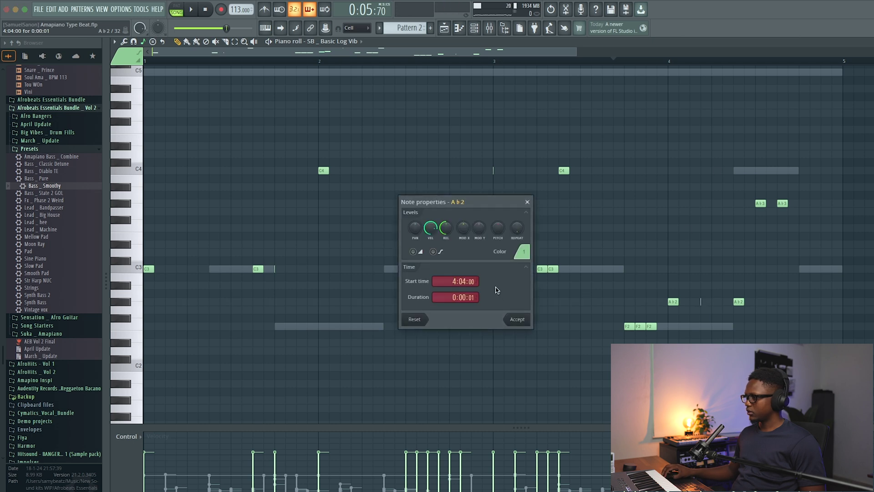
{"action": "left_click", "coordinate": [518, 319]}
{"action": "key", "text": "space"}
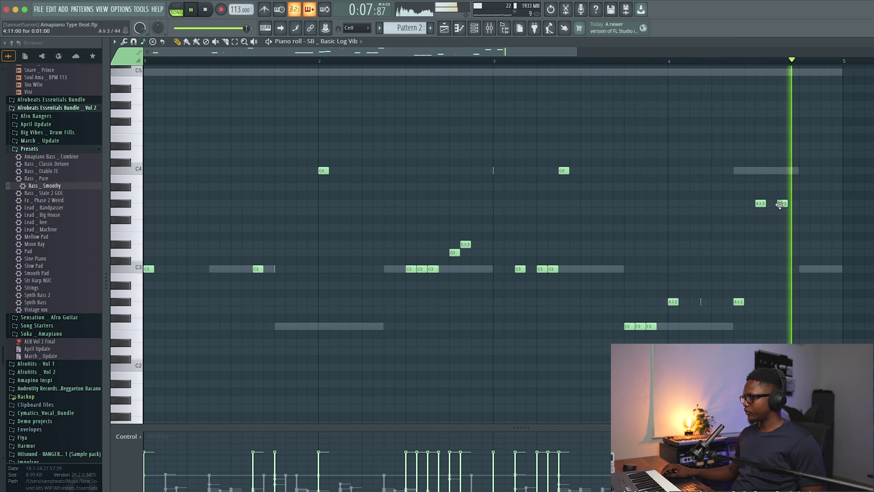
{"action": "key", "text": "space"}
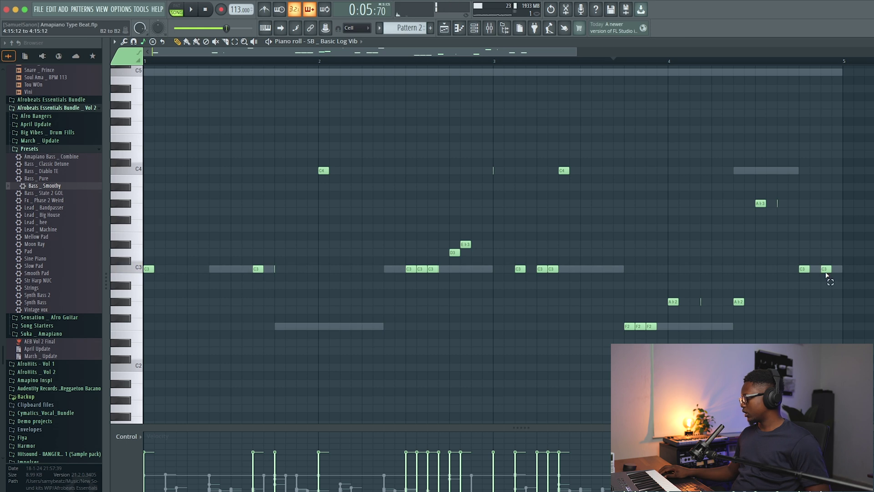
Move the last C4 note one step left and close the piano roll.
{"action": "key", "text": "space"}
{"action": "left_click_drag", "start_coordinate": [825, 171], "coordinate": [813, 172]}
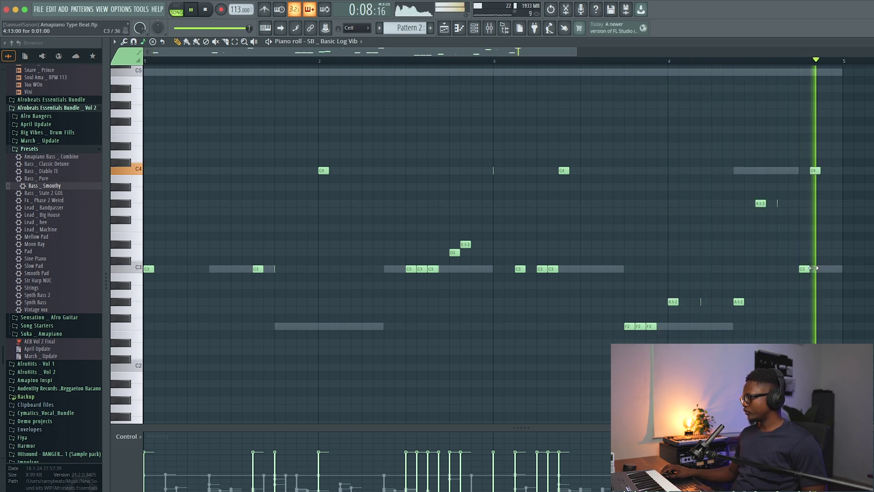
{"action": "key", "text": "Escape"}
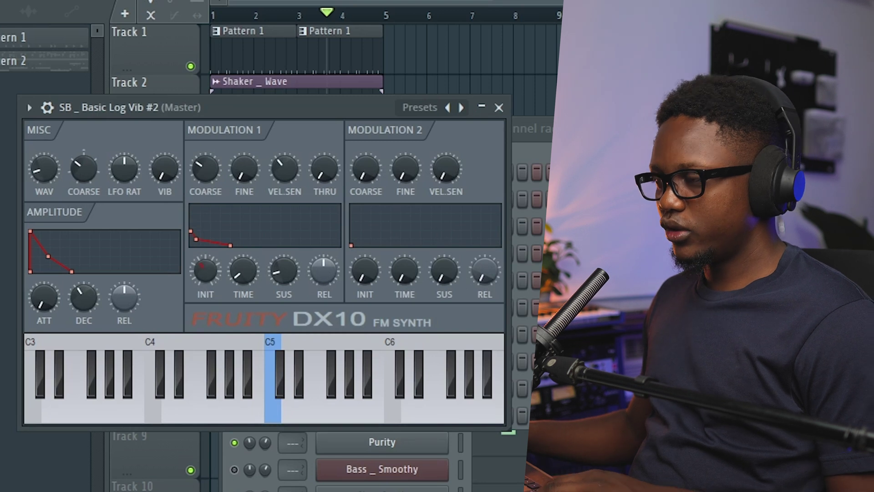
Turn the DX10's Modulation 1 INIT level down to minimum and close the synth.
{"action": "left_click_drag", "start_coordinate": [201, 266], "coordinate": [208, 281]}
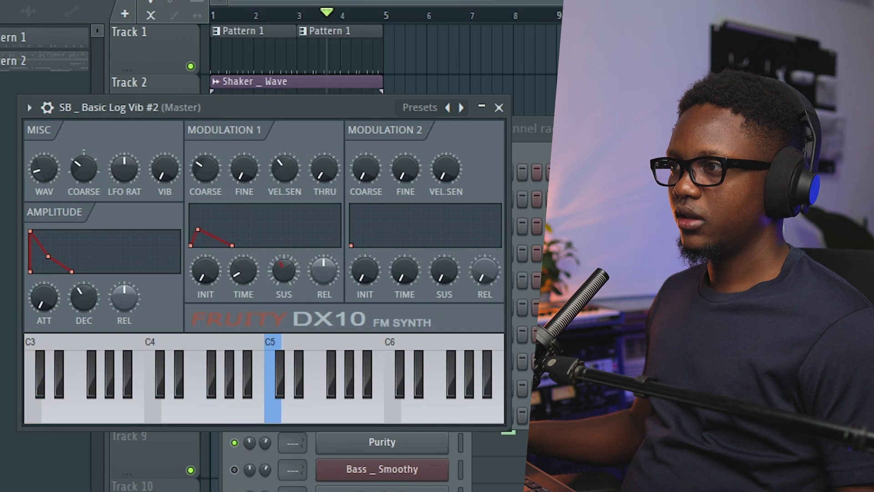
{"action": "left_click", "coordinate": [499, 108]}
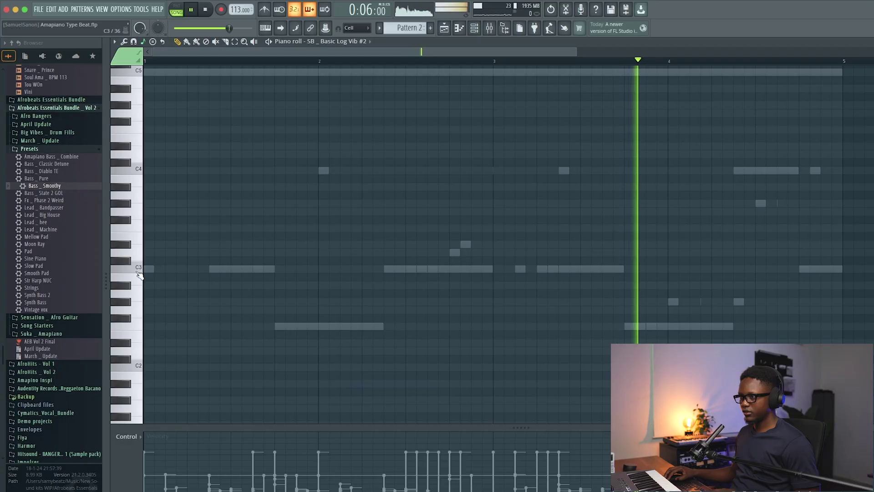
{"action": "key", "text": "space"}
{"action": "key", "text": "space"}
{"action": "key", "text": "space"}
Lengthen the short C3 note, add another C3, and raise a selected note to C4.
{"action": "left_click_drag", "start_coordinate": [219, 269], "coordinate": [278, 269]}
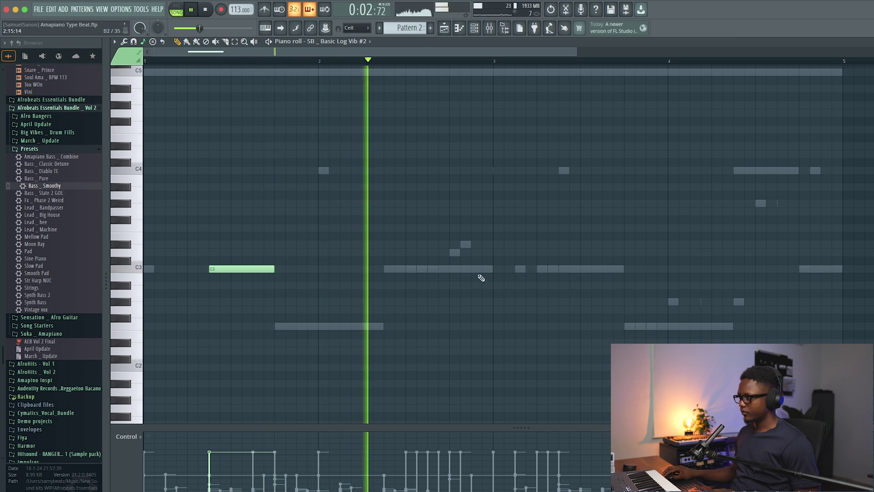
{"action": "left_click", "coordinate": [475, 269]}
{"action": "left_click_drag", "start_coordinate": [535, 272], "coordinate": [493, 271]}
{"action": "key", "text": "space"}
{"action": "key", "text": "space"}
{"action": "left_click_drag", "start_coordinate": [479, 312], "coordinate": [477, 267]}
{"action": "key", "text": "ctrl+Up"}
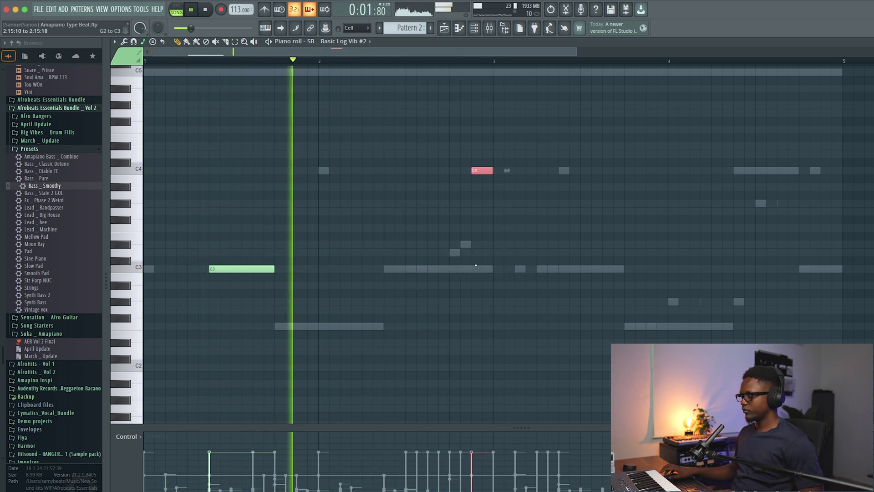
Set SB _ Basic Log Vib #2 volume to 43% and raise the selected Ab2 note to Ab3.
{"action": "key", "text": "Escape"}
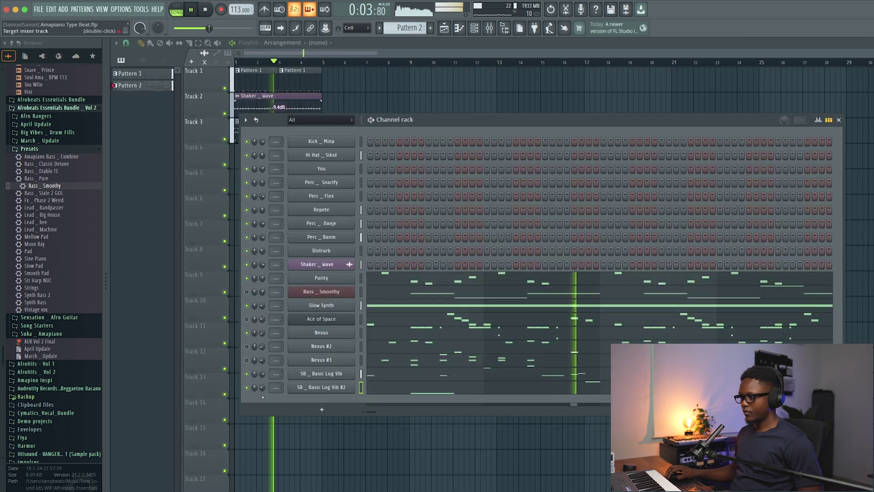
{"action": "left_click_drag", "start_coordinate": [263, 387], "coordinate": [262, 399]}
{"action": "key", "text": "F7"}
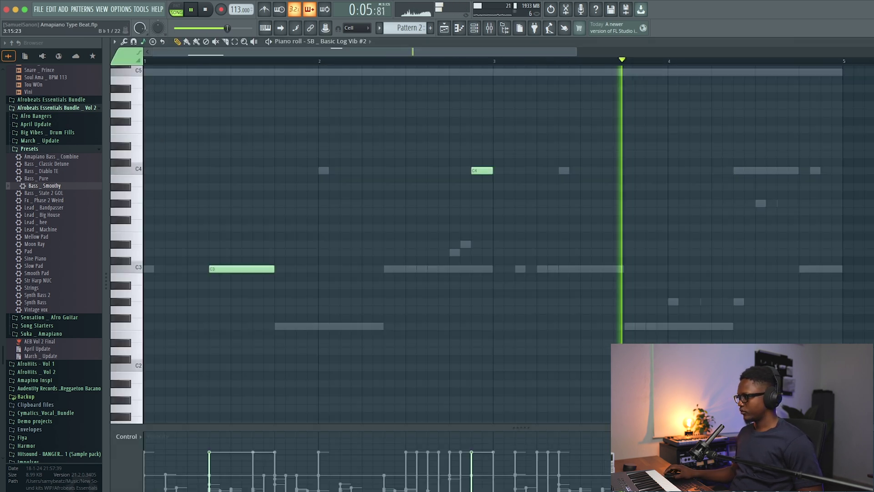
{"action": "key", "text": "space"}
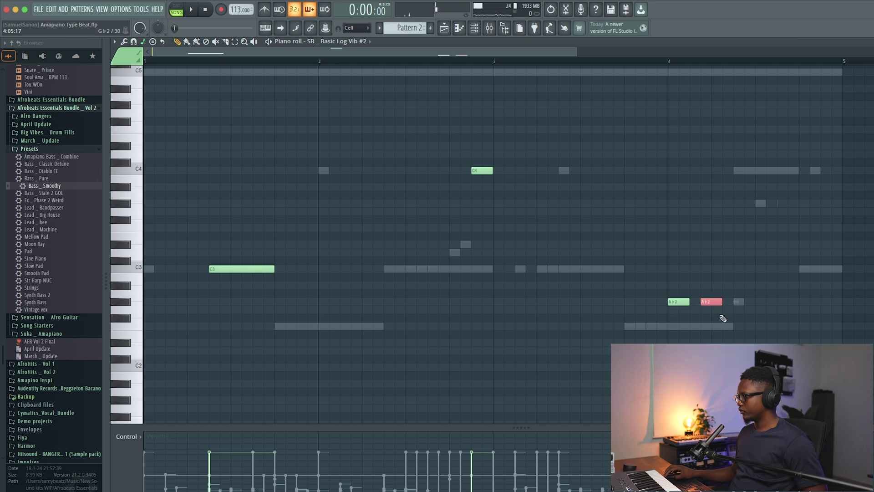
{"action": "key", "text": "ctrl+Up"}
{"action": "key", "text": "space"}
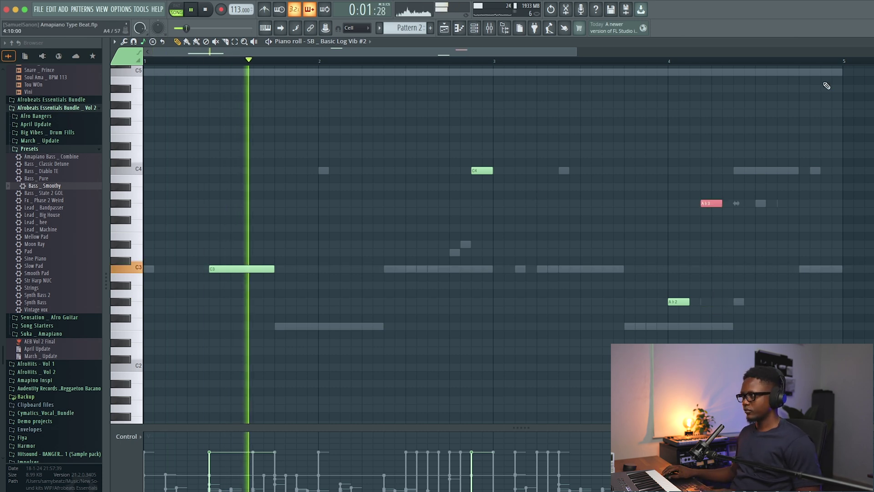
{"action": "key", "text": "F7"}
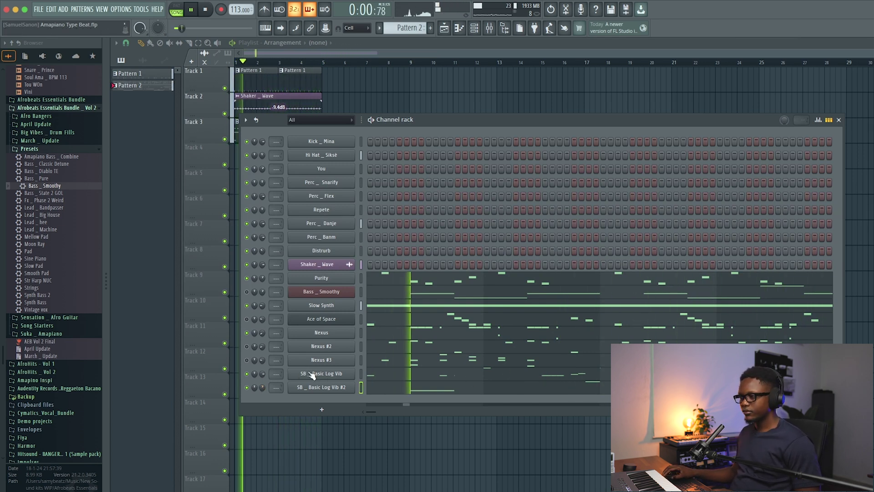
Insert a Fruity DX10 from Synth classic and load its FM Sub preset.
{"action": "key", "text": "space"}
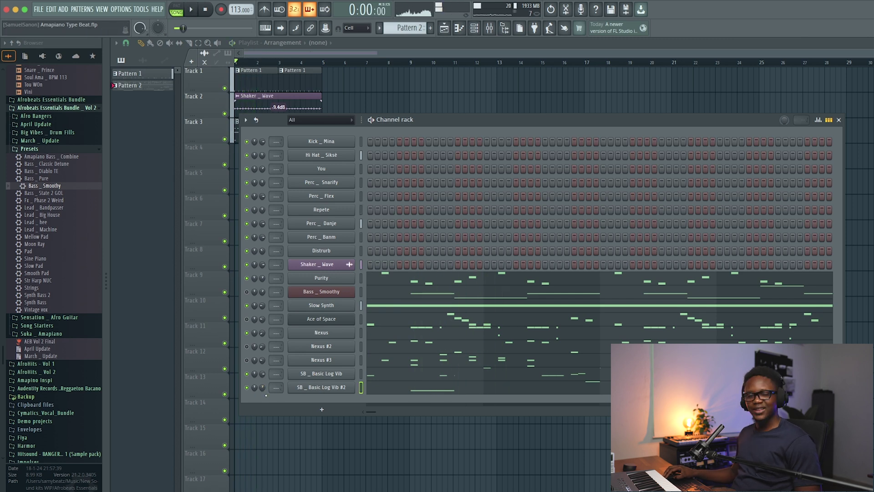
{"action": "left_click", "coordinate": [334, 411]}
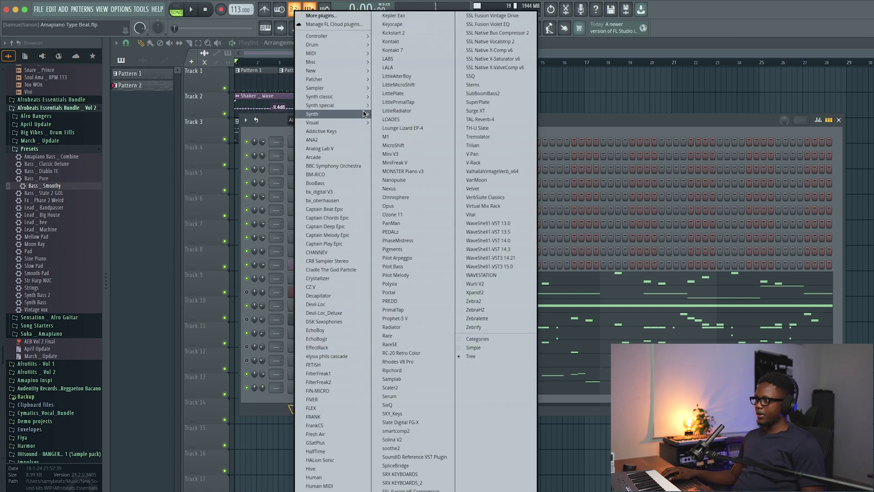
{"action": "mouse_move", "coordinate": [362, 96]}
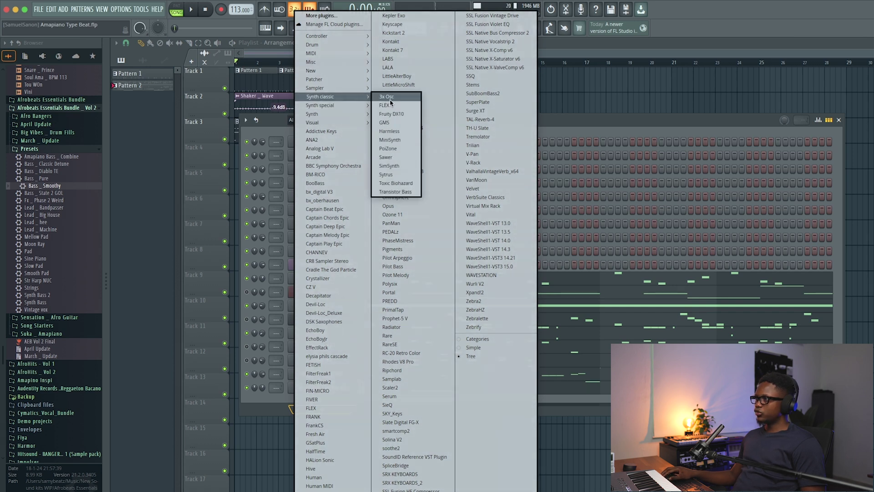
{"action": "left_click", "coordinate": [401, 115]}
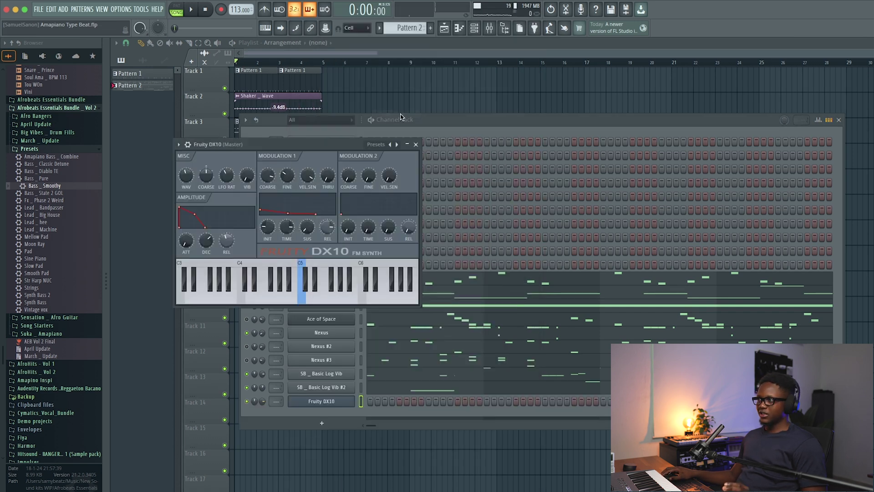
{"action": "left_click", "coordinate": [397, 144]}
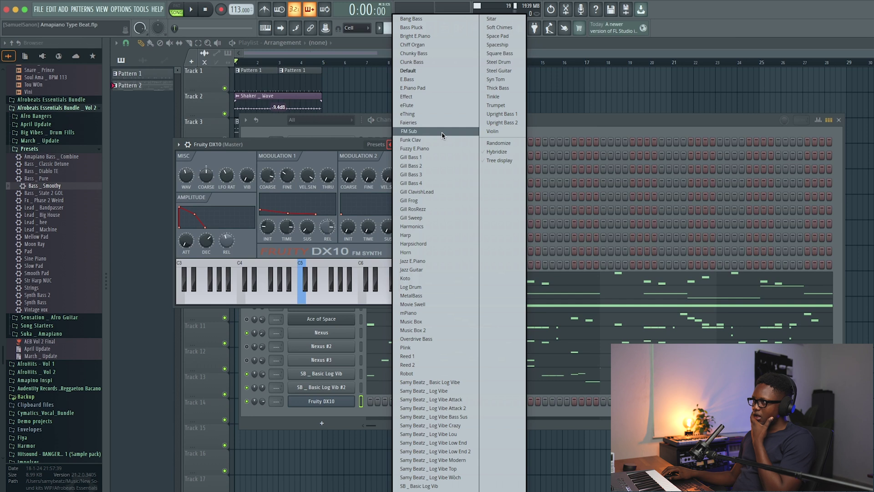
{"action": "left_click", "coordinate": [413, 131]}
{"action": "left_click", "coordinate": [420, 144]}
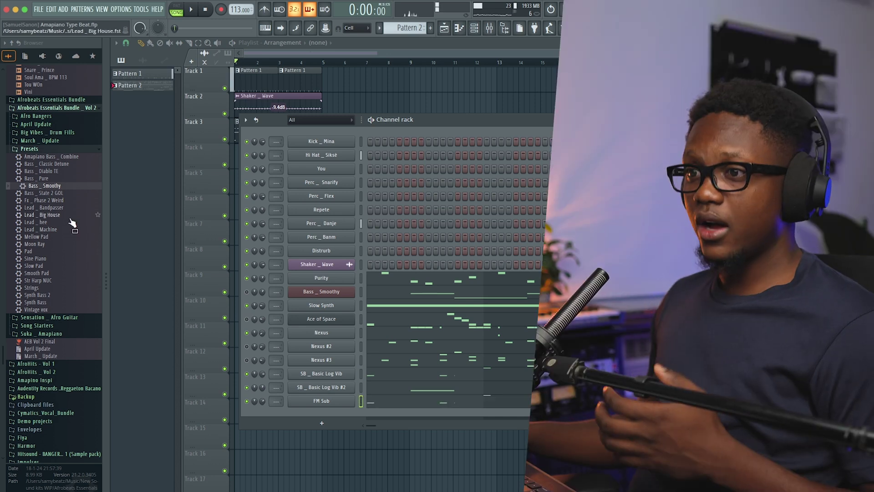
{"action": "left_click", "coordinate": [46, 334]}
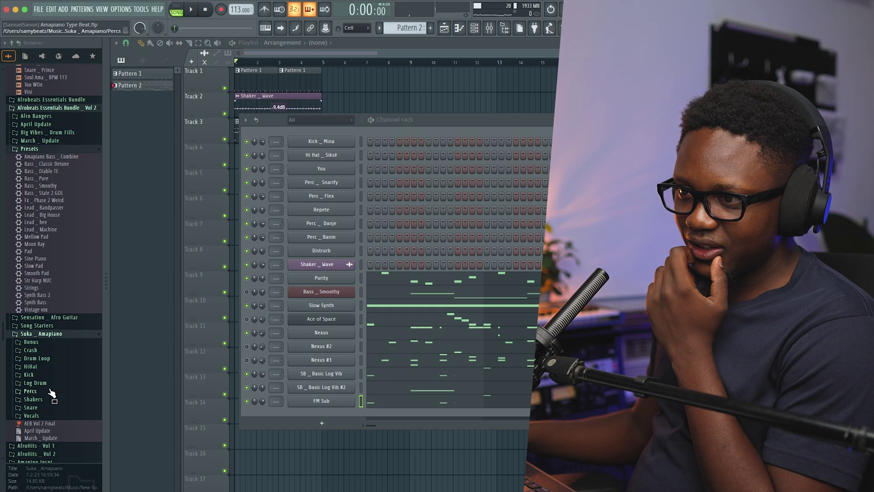
Drag SB _ Log Vibe Low End from Suka _ Amapiano > Log Drum into the Channel rack and open its piano roll.
{"action": "left_click", "coordinate": [36, 376]}
{"action": "left_click", "coordinate": [36, 376]}
{"action": "left_click", "coordinate": [44, 384]}
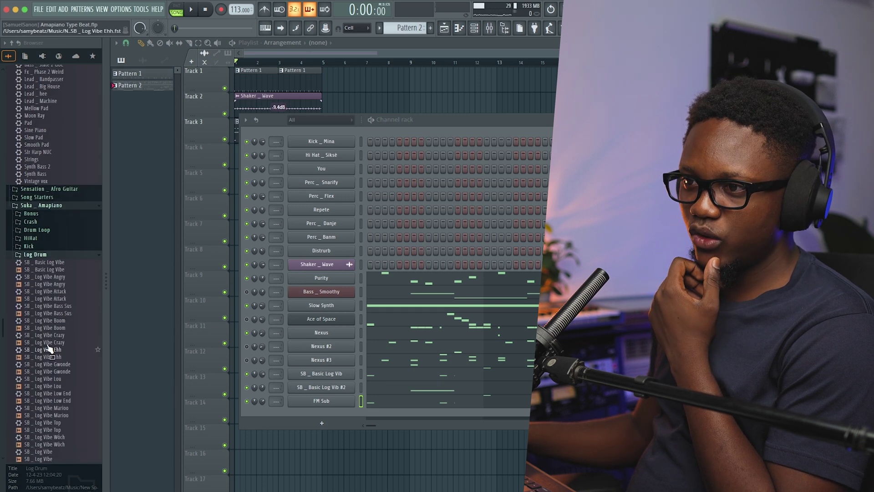
{"action": "scroll", "coordinate": [46, 355], "scroll_direction": "down", "scroll_amount": 8}
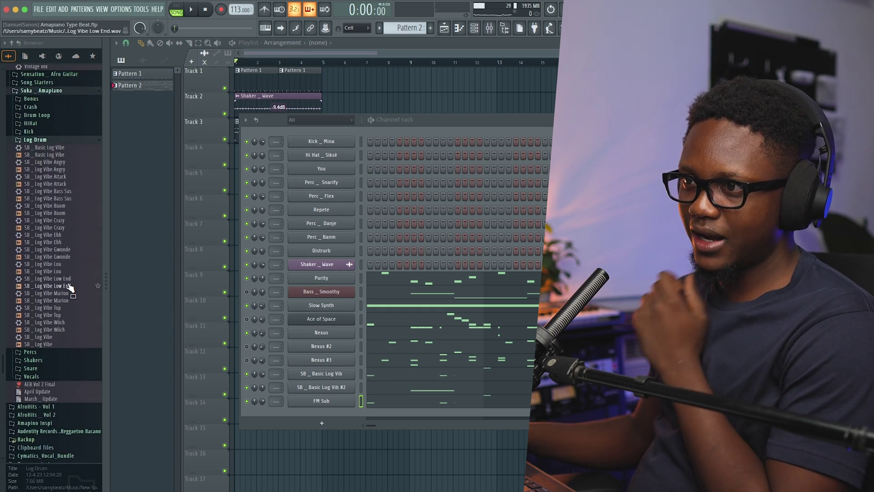
{"action": "left_click", "coordinate": [51, 286]}
{"action": "left_click_drag", "start_coordinate": [46, 282], "coordinate": [339, 413]}
{"action": "left_click", "coordinate": [262, 415]}
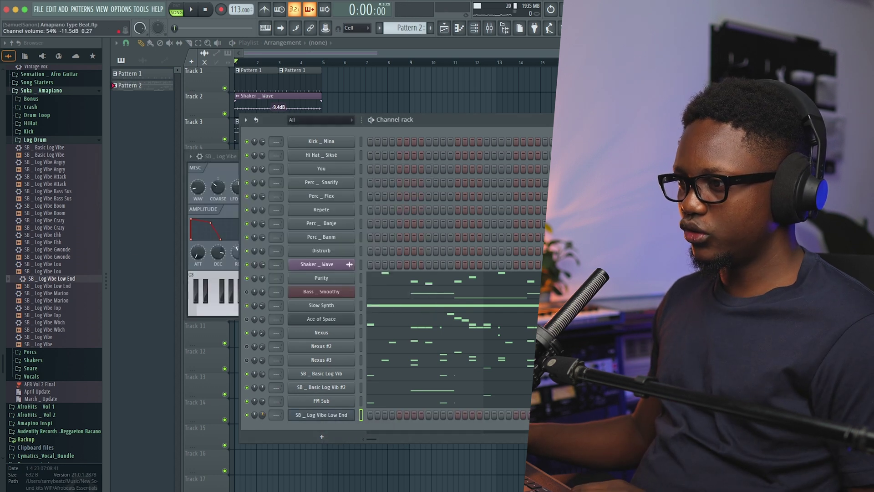
{"action": "right_click", "coordinate": [353, 414]}
{"action": "left_click", "coordinate": [373, 395]}
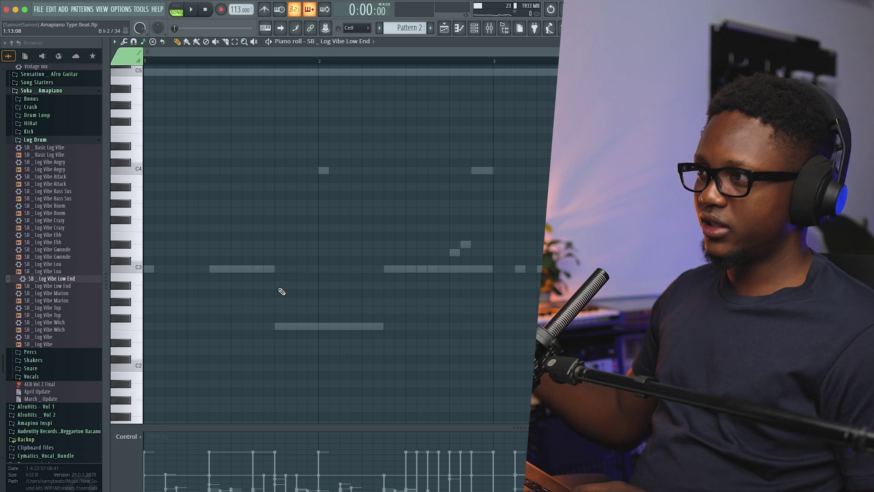
Lengthen the C4 note at bar 2, discarding a trial C3 note.
{"action": "key", "text": "space"}
{"action": "left_click", "coordinate": [389, 269]}
{"action": "left_click_drag", "start_coordinate": [405, 269], "coordinate": [446, 279]}
{"action": "key", "text": "space"}
{"action": "key", "text": "space"}
{"action": "right_click", "coordinate": [425, 269]}
{"action": "scroll", "coordinate": [384, 218], "scroll_direction": "up", "scroll_amount": 4}
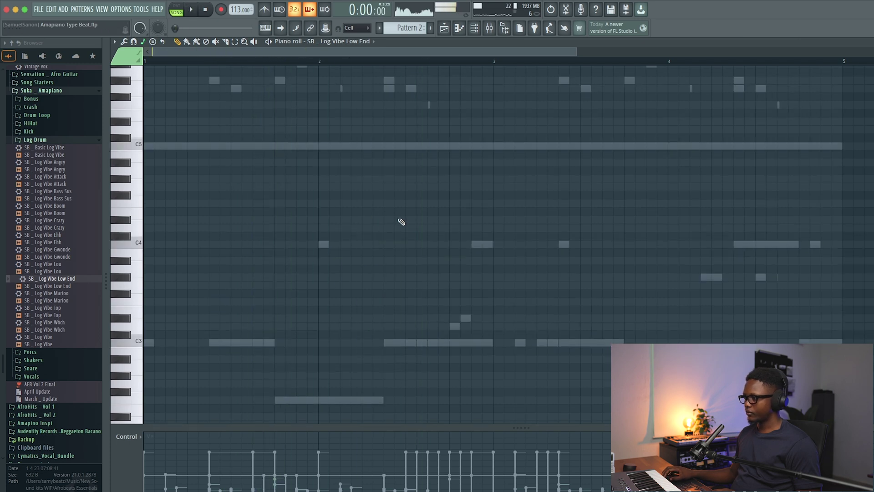
{"action": "scroll", "coordinate": [355, 226], "scroll_direction": "down", "scroll_amount": 1}
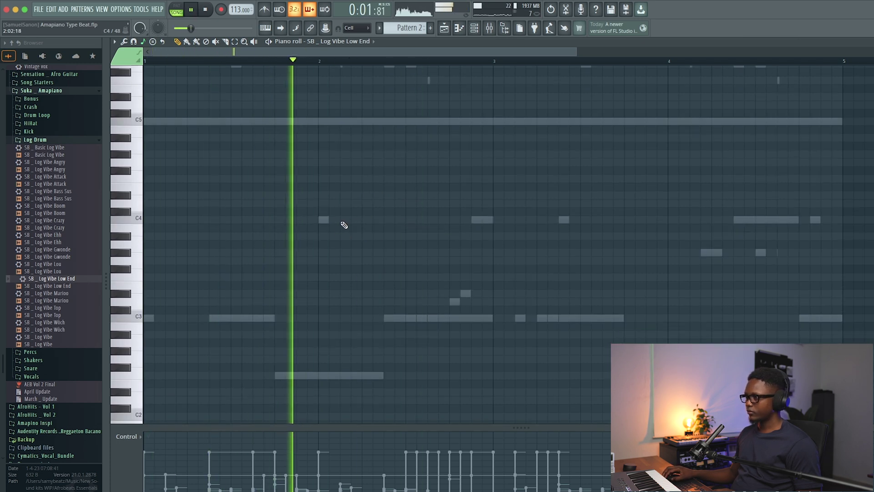
{"action": "key", "text": "space"}
{"action": "key", "text": "space"}
{"action": "left_click_drag", "start_coordinate": [382, 223], "coordinate": [409, 220]}
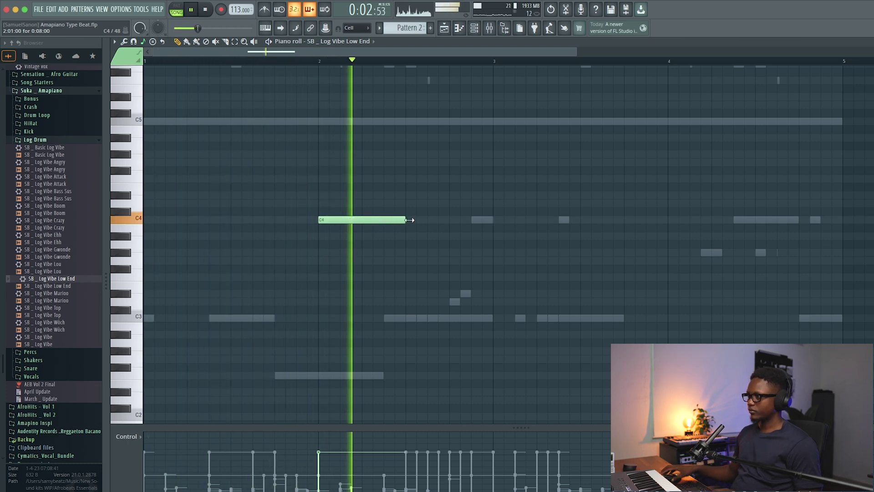
Add a note in bar 3, drop it an octave to C3, and shorten it slightly.
{"action": "scroll", "coordinate": [423, 225], "scroll_direction": "up", "scroll_amount": 1}
{"action": "left_click", "coordinate": [563, 244]}
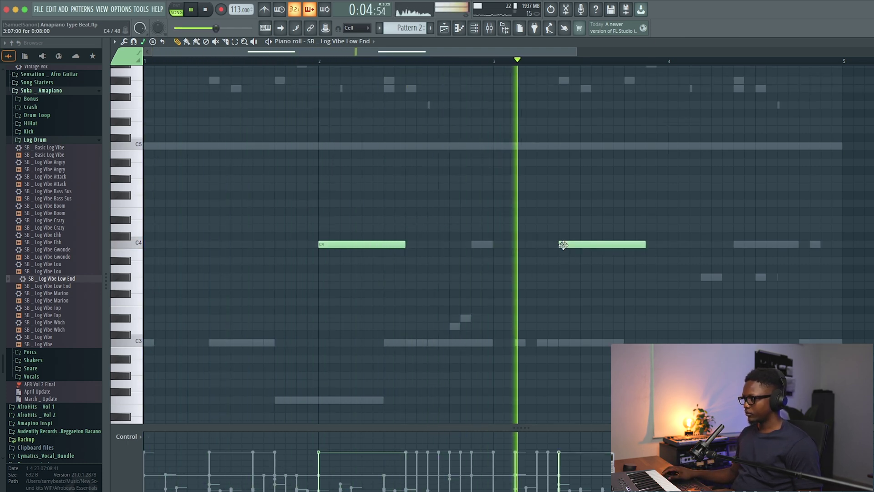
{"action": "left_click", "coordinate": [638, 260]}
{"action": "right_click", "coordinate": [655, 261]}
{"action": "left_click_drag", "start_coordinate": [655, 267], "coordinate": [601, 235]}
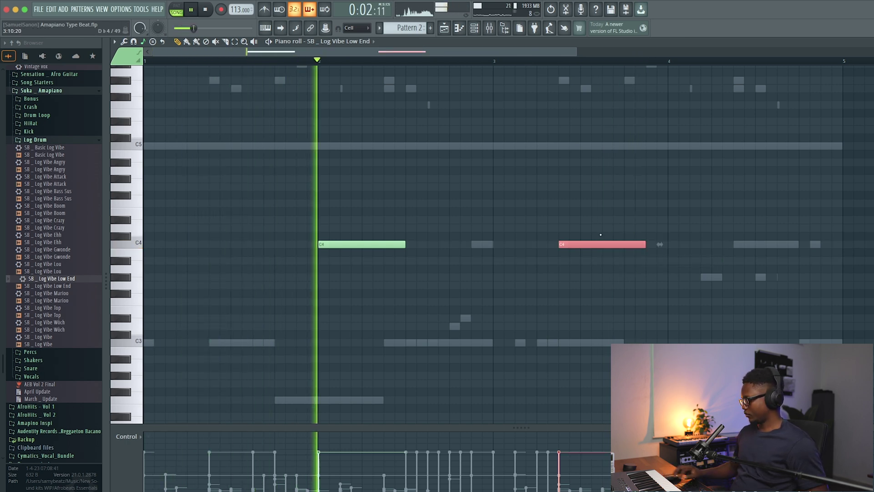
{"action": "key", "text": "super+Down"}
{"action": "left_click_drag", "start_coordinate": [645, 343], "coordinate": [624, 342]}
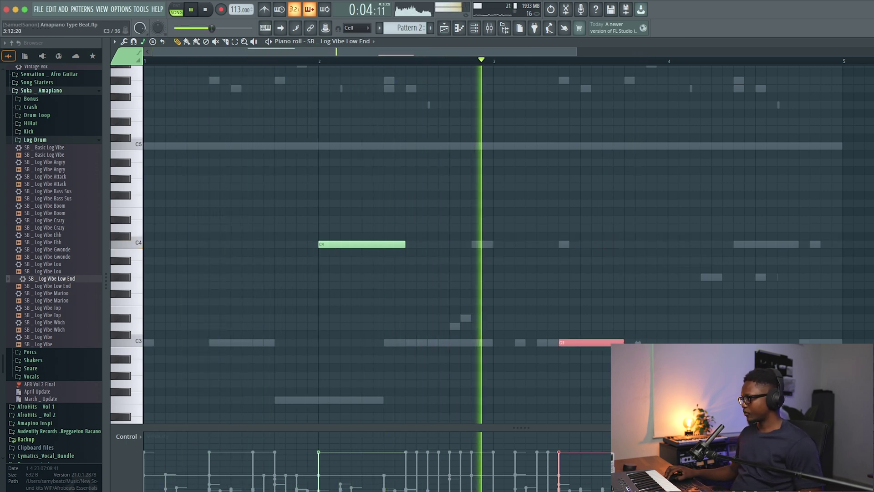
Add a C4 note late in bar 4 that ends at bar 5.
{"action": "left_click", "coordinate": [736, 246]}
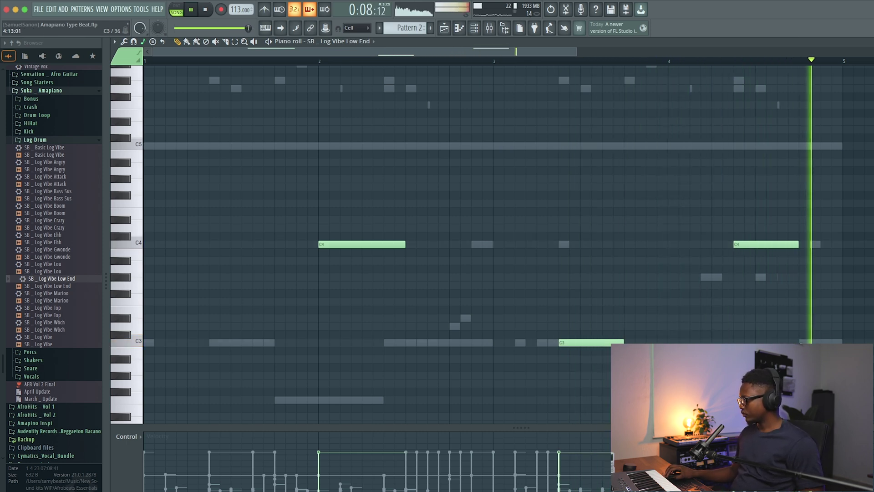
{"action": "key", "text": "space"}
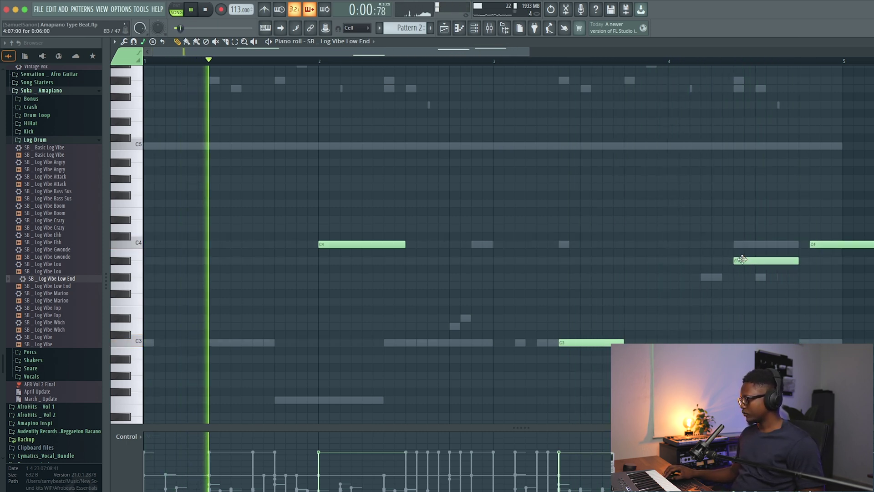
{"action": "left_click_drag", "start_coordinate": [870, 244], "coordinate": [834, 256]}
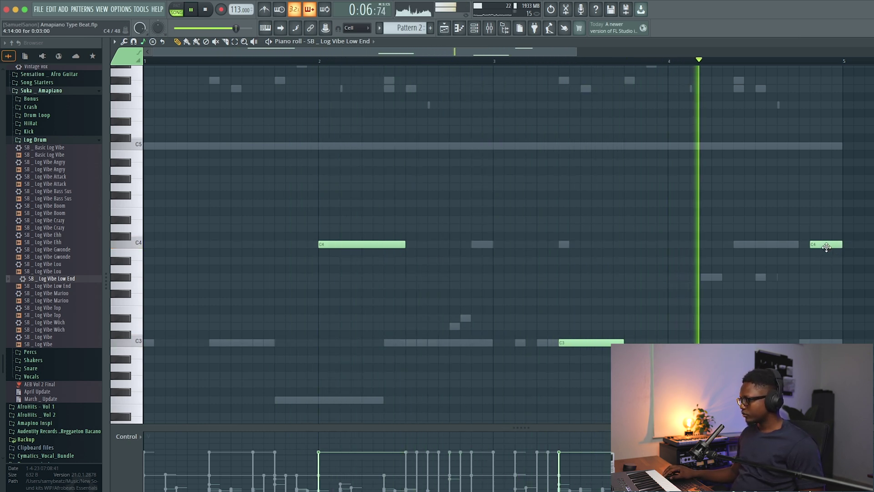
{"action": "scroll", "coordinate": [827, 247], "scroll_direction": "right", "scroll_amount": 1}
{"action": "scroll", "coordinate": [827, 248], "scroll_direction": "down", "scroll_amount": 1}
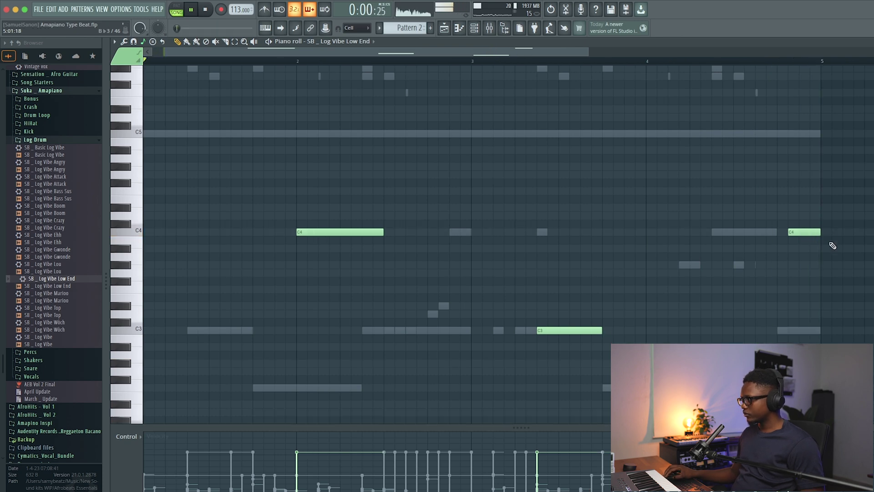
Route Nexus #2 to mixer insert 1 and load PanCake 2 into that insert's Slot 1.
{"action": "left_click", "coordinate": [872, 41]}
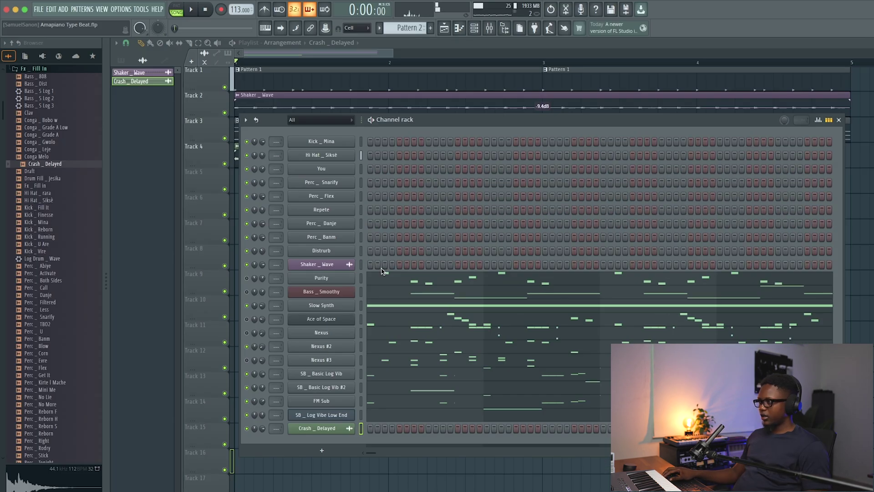
{"action": "left_click", "coordinate": [321, 346]}
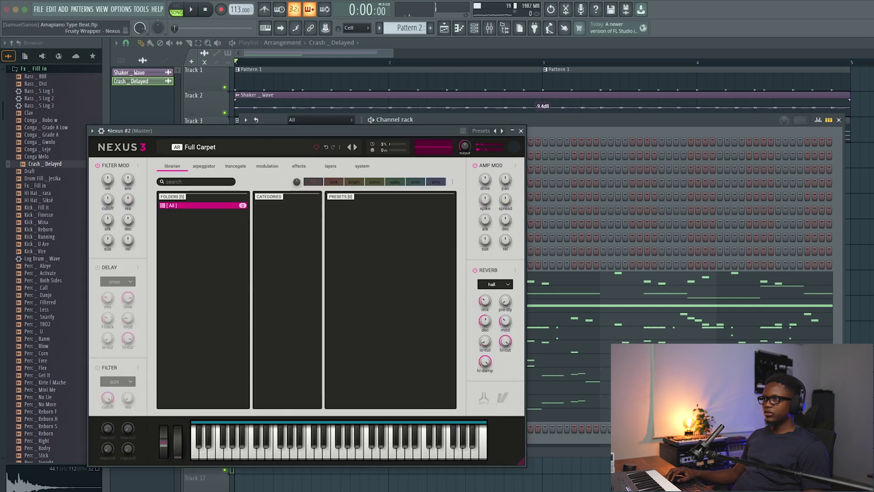
{"action": "left_click", "coordinate": [101, 131]}
{"action": "key", "text": "super+l"}
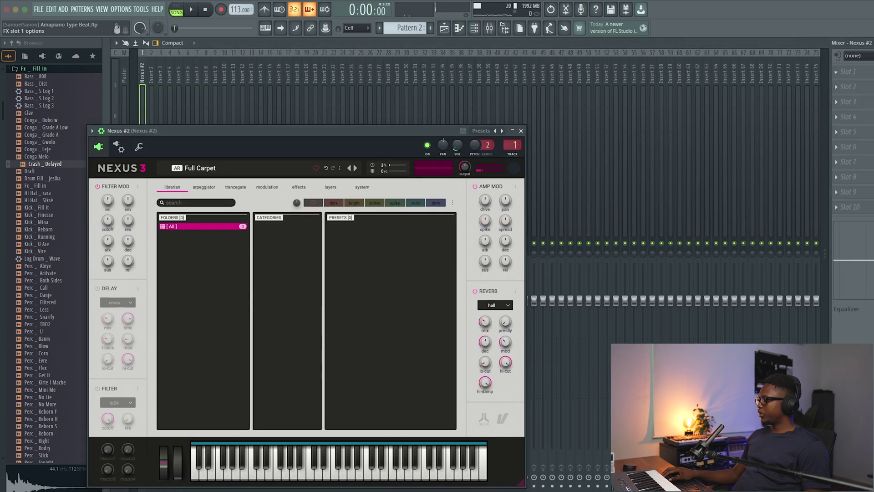
{"action": "left_click", "coordinate": [847, 71]}
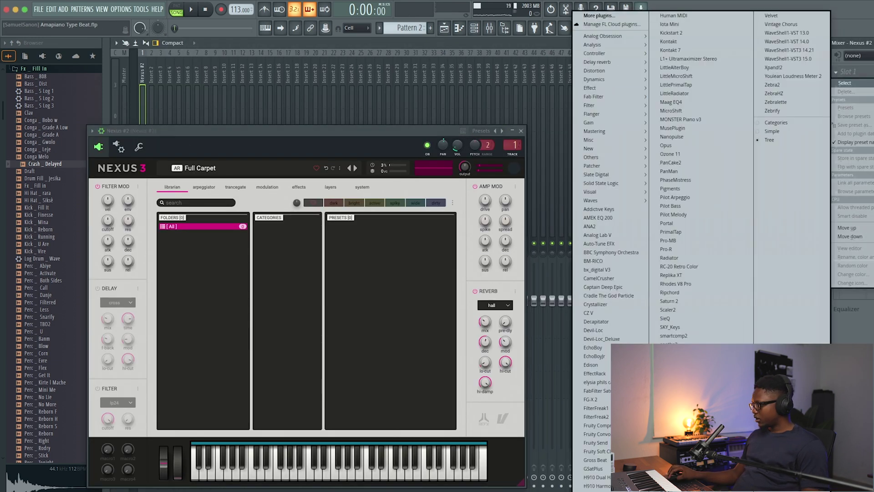
{"action": "left_click", "coordinate": [671, 162]}
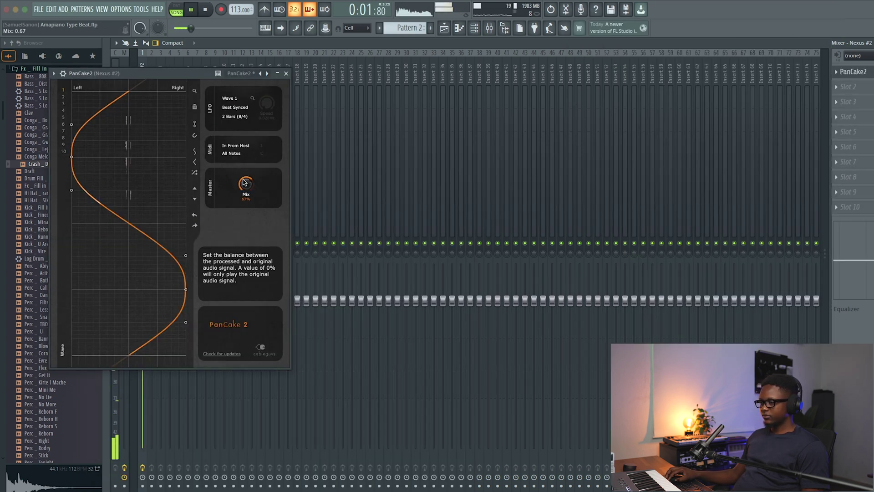
{"action": "left_click", "coordinate": [286, 73]}
{"action": "key", "text": "F9"}
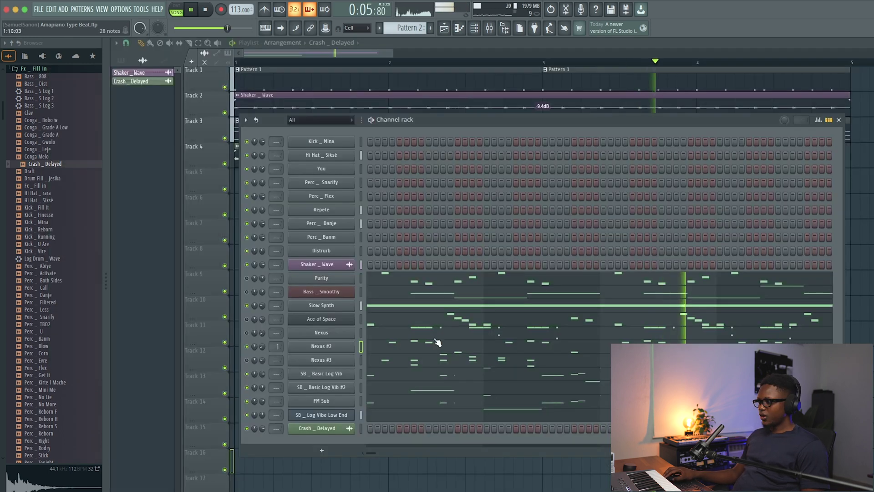
{"action": "key", "text": "space"}
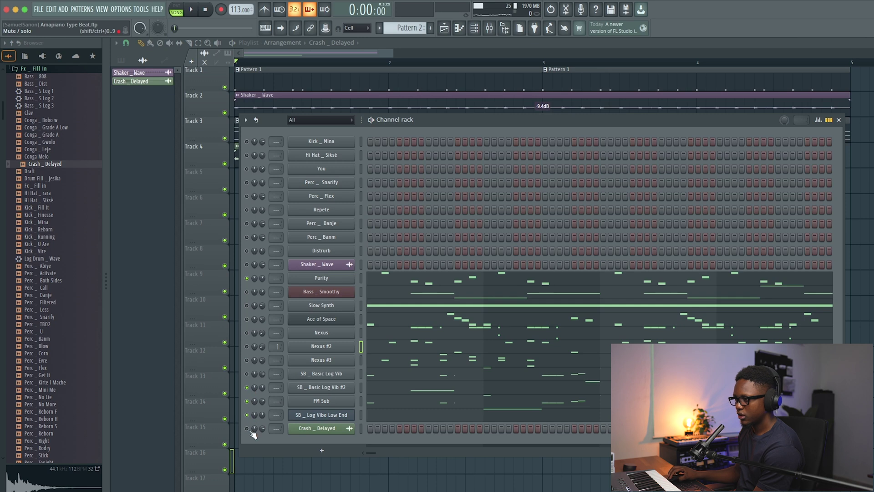
Preview the Too Much snare from the Snare folder and add it as a new channel.
{"action": "scroll", "coordinate": [47, 210], "scroll_direction": "down", "scroll_amount": 15}
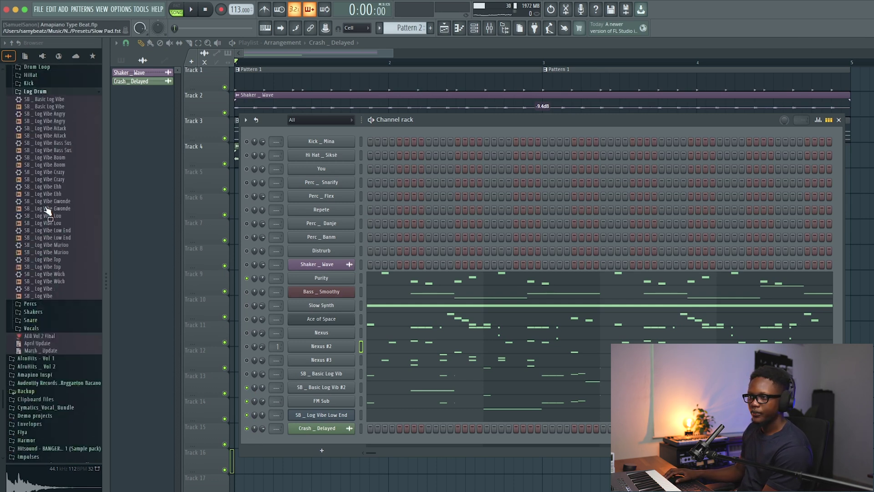
{"action": "scroll", "coordinate": [47, 210], "scroll_direction": "up", "scroll_amount": 1}
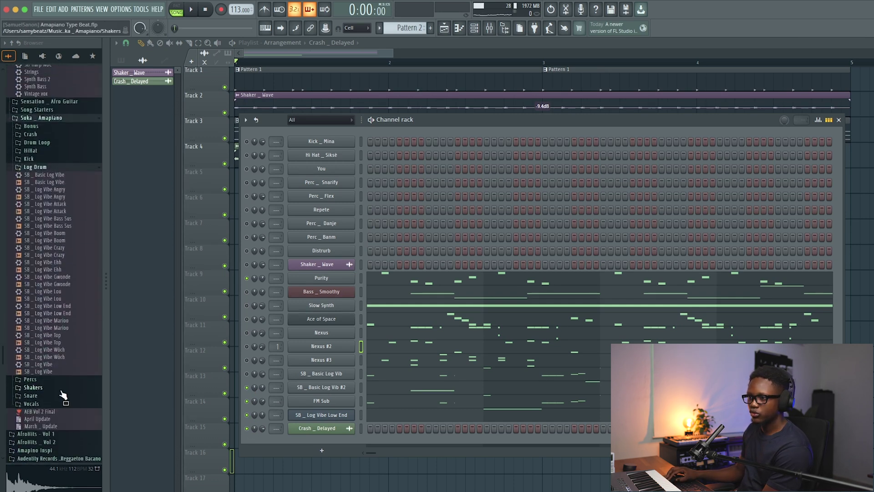
{"action": "left_click", "coordinate": [40, 396]}
{"action": "left_click", "coordinate": [46, 280]}
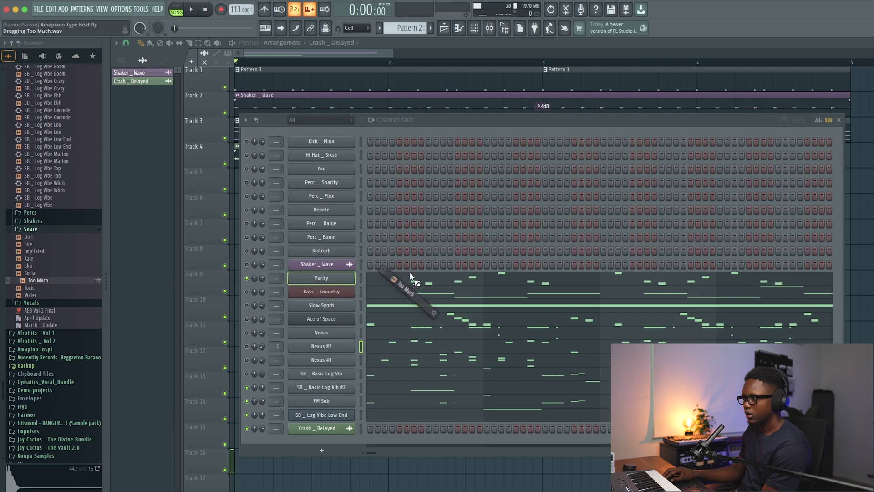
{"action": "left_click_drag", "start_coordinate": [330, 261], "coordinate": [328, 261]}
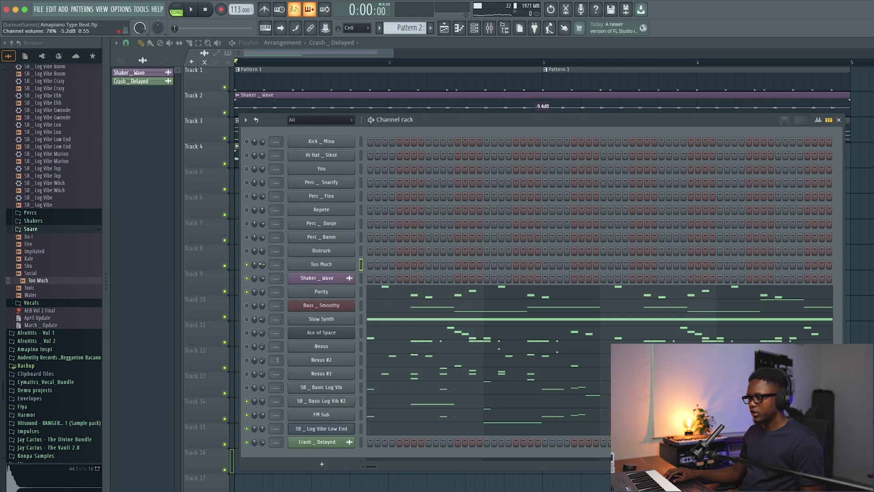
Unmute the Nexus #2 channel while the beat plays.
{"action": "key", "text": "space"}
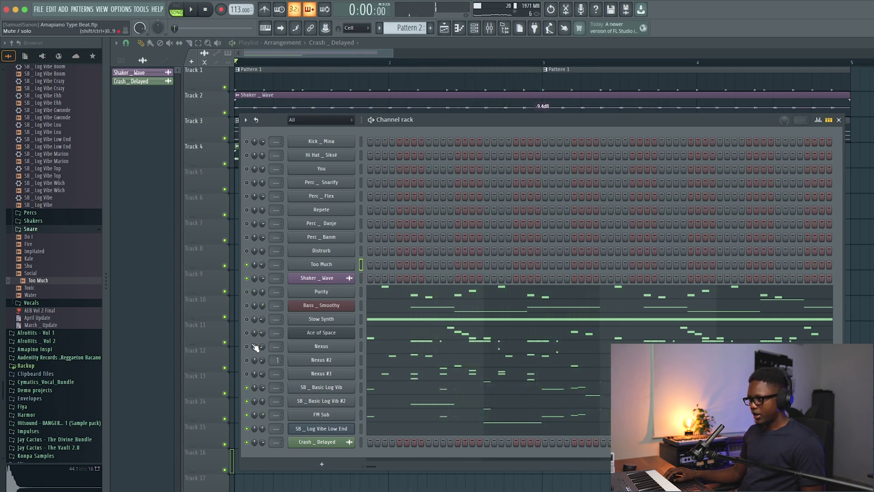
{"action": "left_click", "coordinate": [247, 359]}
{"action": "key", "text": "space"}
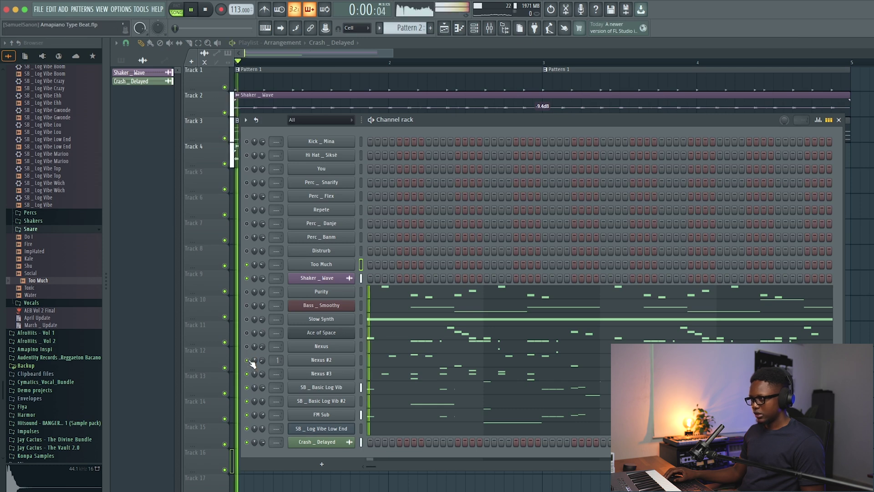
{"action": "key", "text": "space"}
Place Too Much snare hits on steps 4, 7 and later in the bar.
{"action": "key", "text": "space"}
{"action": "left_click", "coordinate": [392, 264]}
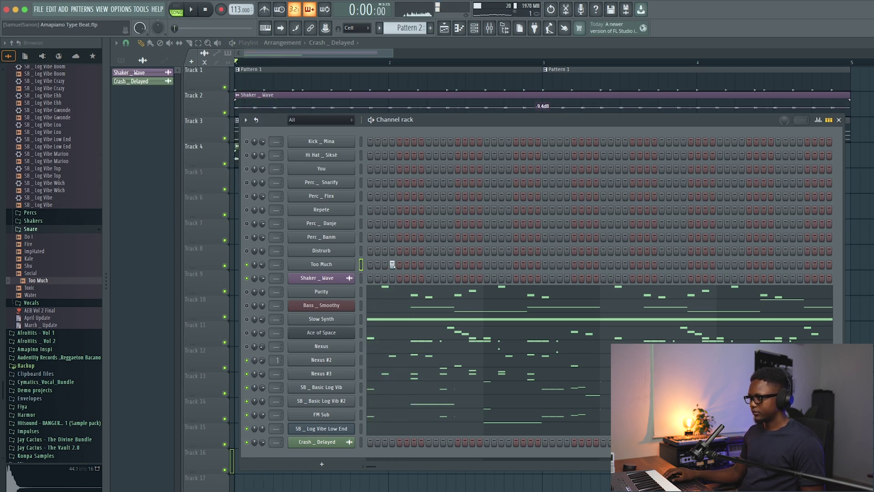
{"action": "key", "text": "space"}
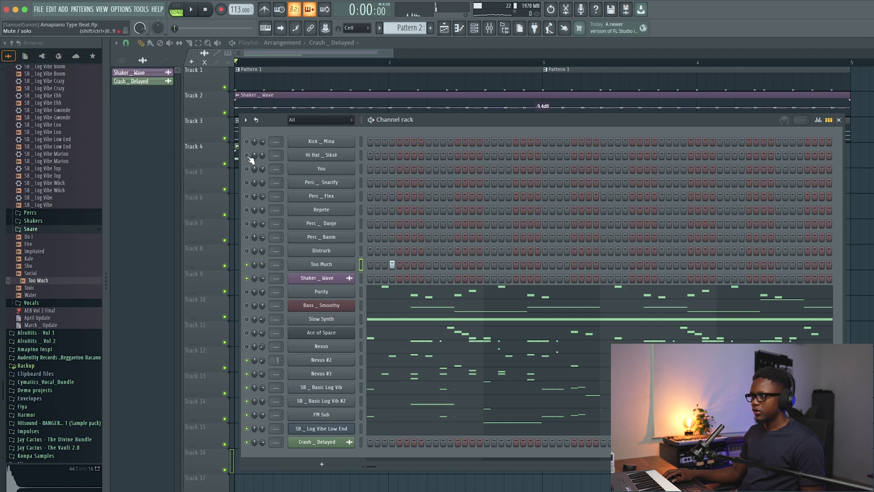
{"action": "left_click", "coordinate": [414, 264]}
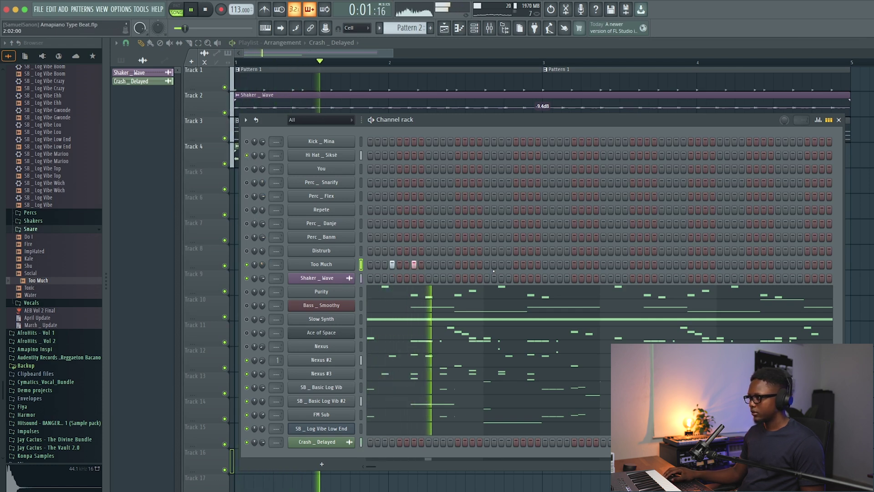
{"action": "left_click", "coordinate": [477, 265]}
{"action": "key", "text": "space"}
{"action": "left_click", "coordinate": [457, 265]}
{"action": "key", "text": "space"}
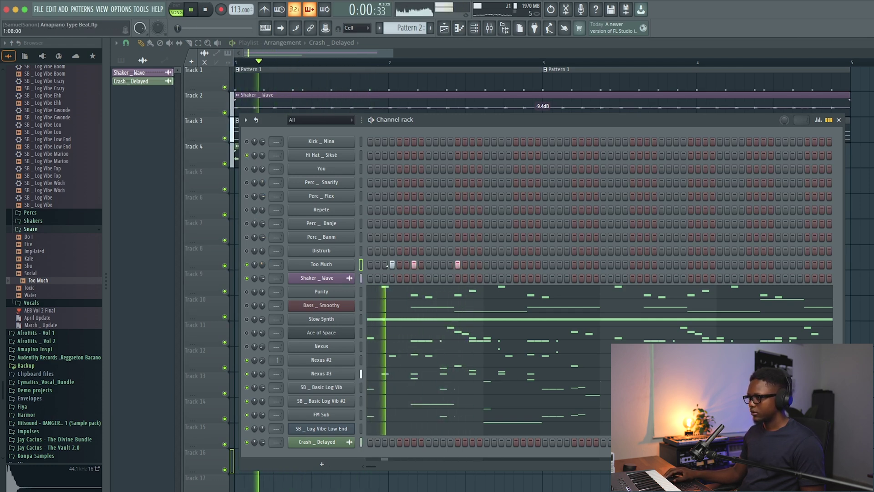
{"action": "key", "text": "space"}
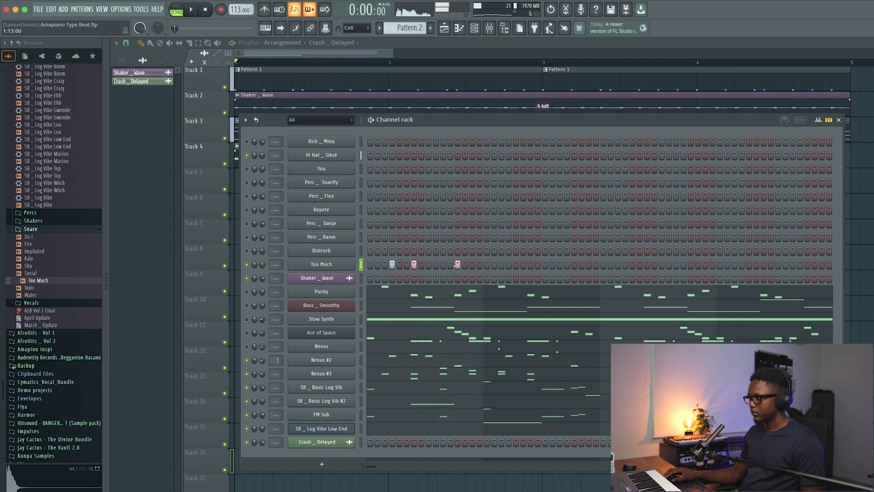
Reposition the misplaced snare hit, trying nearby steps until it sits right.
{"action": "right_click", "coordinate": [457, 264]}
{"action": "left_click", "coordinate": [437, 266]}
{"action": "right_click", "coordinate": [436, 265]}
{"action": "left_click", "coordinate": [450, 265]}
{"action": "key", "text": "space"}
{"action": "right_click", "coordinate": [451, 266]}
{"action": "left_click", "coordinate": [444, 266]}
{"action": "key", "text": "space"}
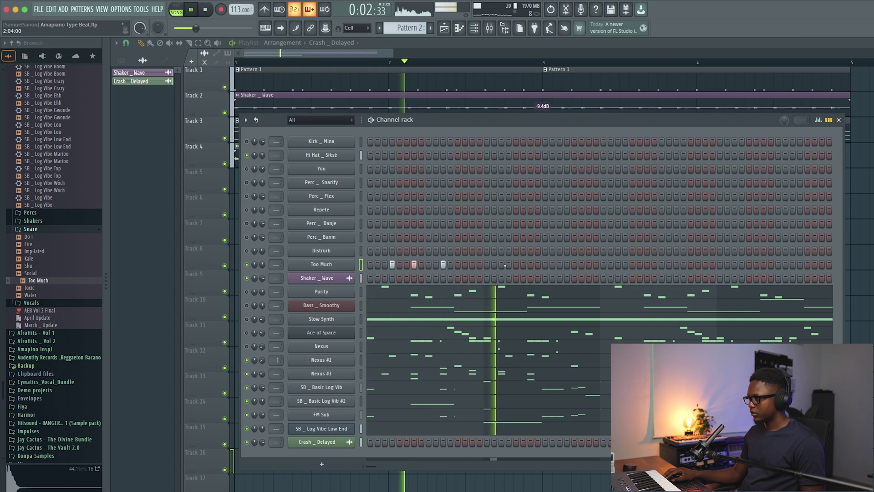
Add four more snare hits later in the Too Much pattern.
{"action": "left_click", "coordinate": [508, 264]}
{"action": "left_click", "coordinate": [531, 264]}
{"action": "left_click", "coordinate": [559, 265]}
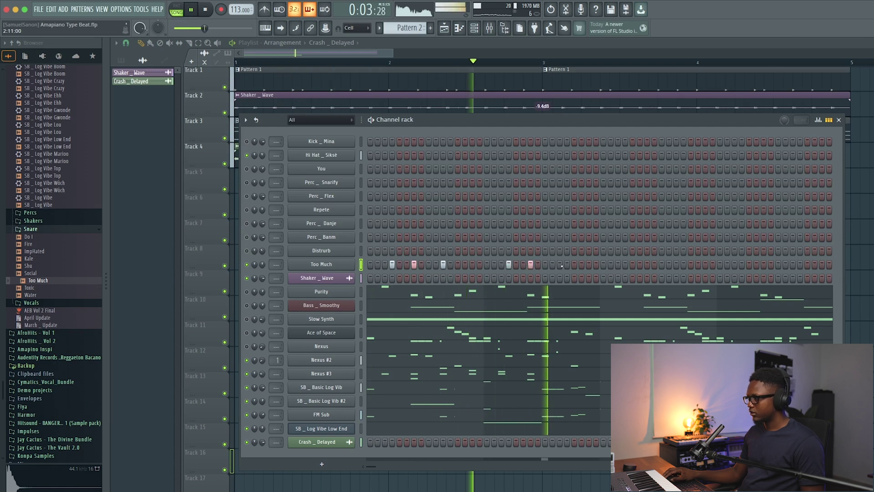
{"action": "key", "text": "space"}
{"action": "right_click", "coordinate": [333, 264]}
{"action": "left_click", "coordinate": [390, 255]}
{"action": "key", "text": "space"}
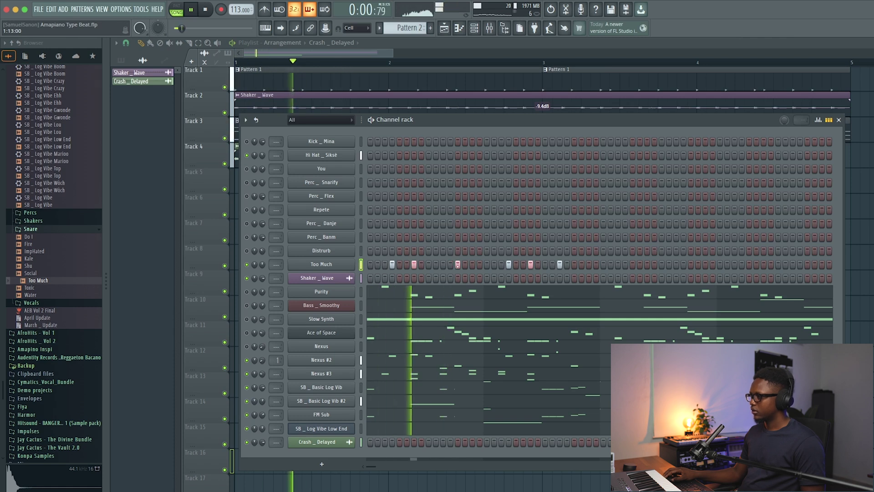
{"action": "left_click", "coordinate": [458, 265]}
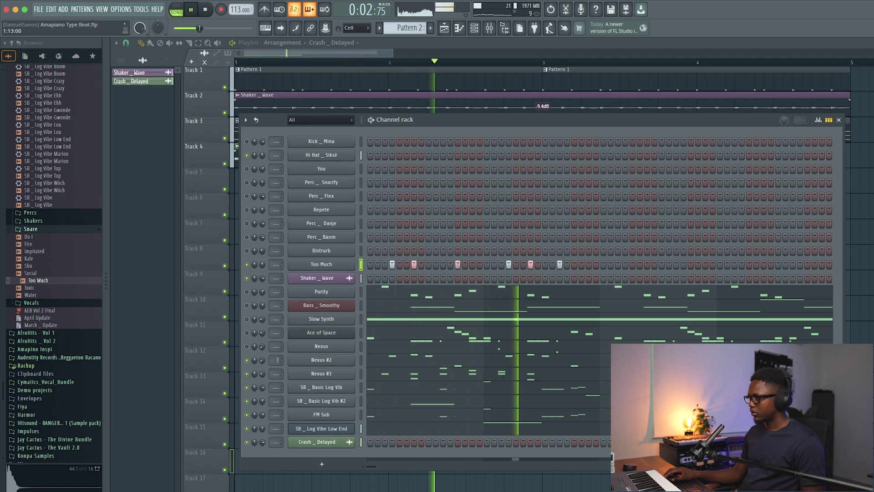
In the piano roll, duplicate the Too Much snare notes from bars 1–2 into bars 3–4.
{"action": "right_click", "coordinate": [337, 264]}
{"action": "left_click", "coordinate": [372, 265]}
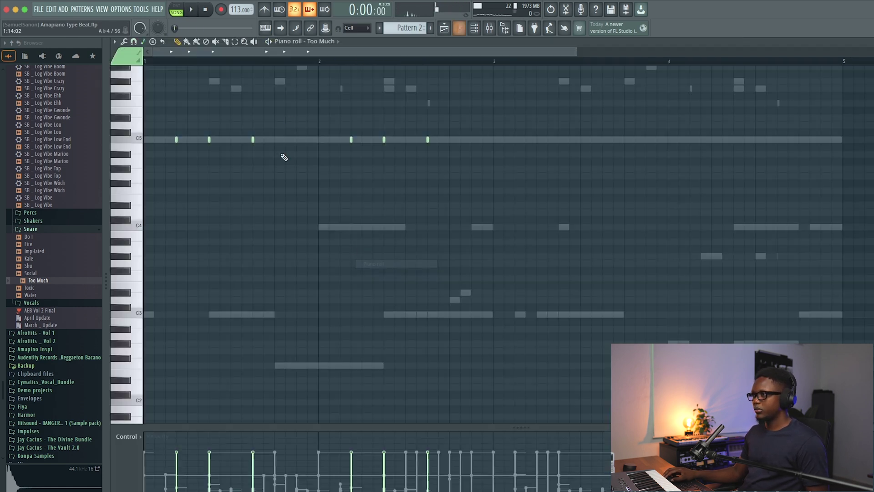
{"action": "left_click_drag", "start_coordinate": [493, 64], "coordinate": [135, 87]}
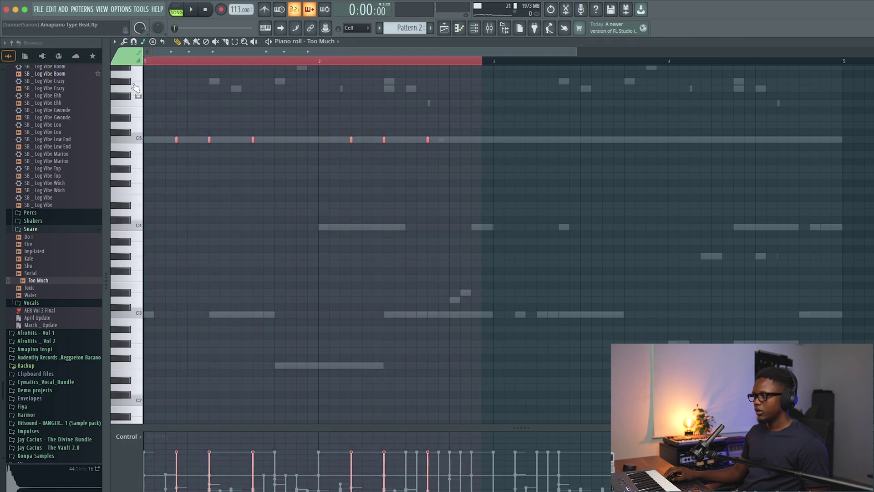
{"action": "left_click_drag", "start_coordinate": [494, 64], "coordinate": [51, 88]}
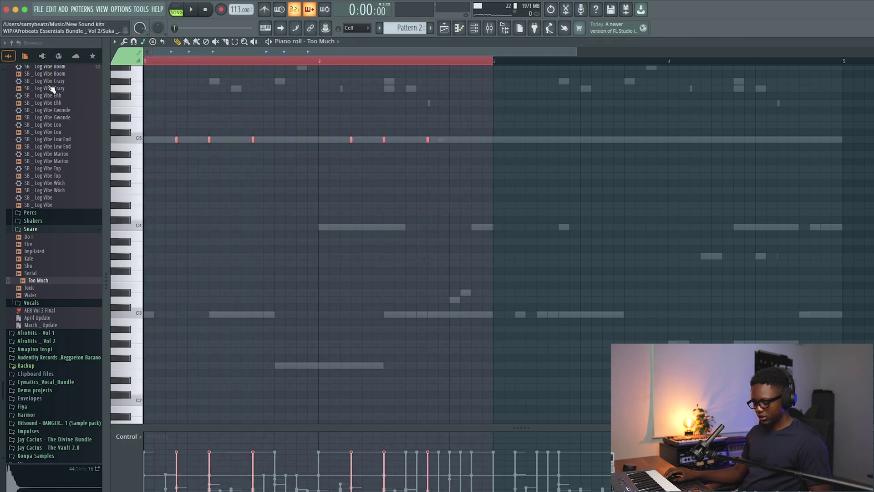
{"action": "key", "text": "ctrl+b"}
{"action": "left_click", "coordinate": [870, 42]}
Play the song and lower SB _ Basic Log Vib and SB _ Log Vibe Low End (to 49%).
{"action": "key", "text": "space"}
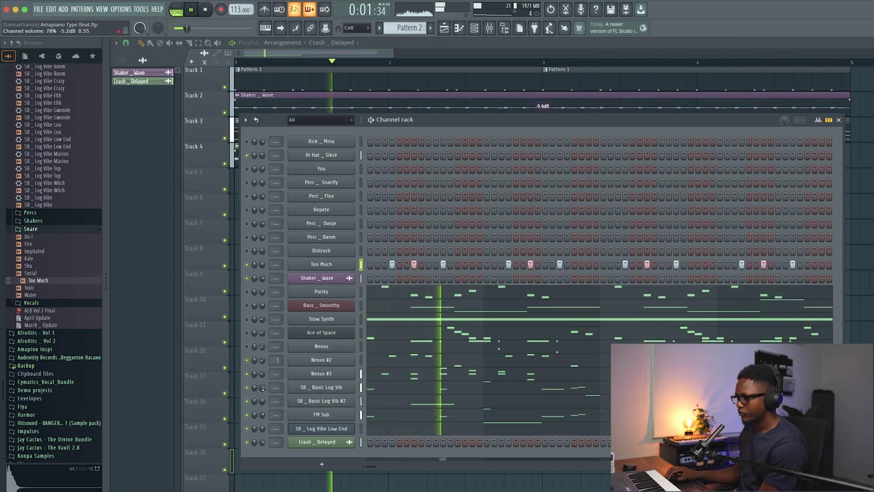
{"action": "left_click_drag", "start_coordinate": [262, 387], "coordinate": [263, 386]}
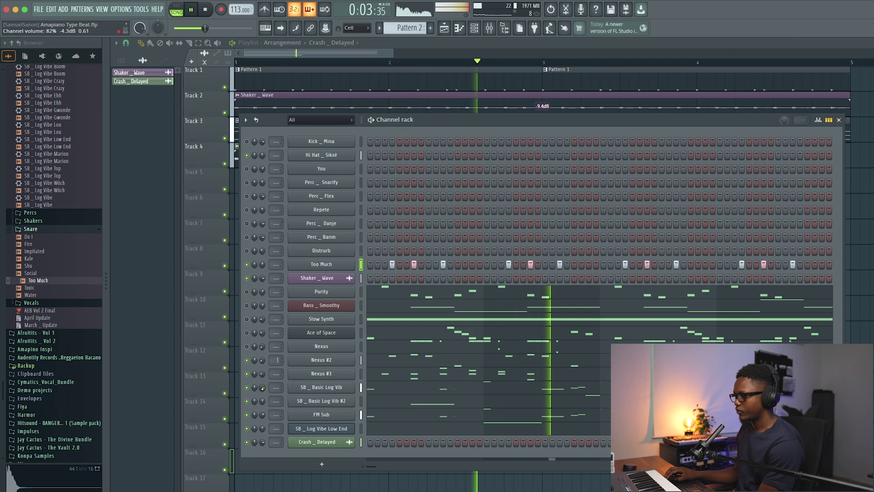
{"action": "left_click_drag", "start_coordinate": [261, 430], "coordinate": [262, 439]}
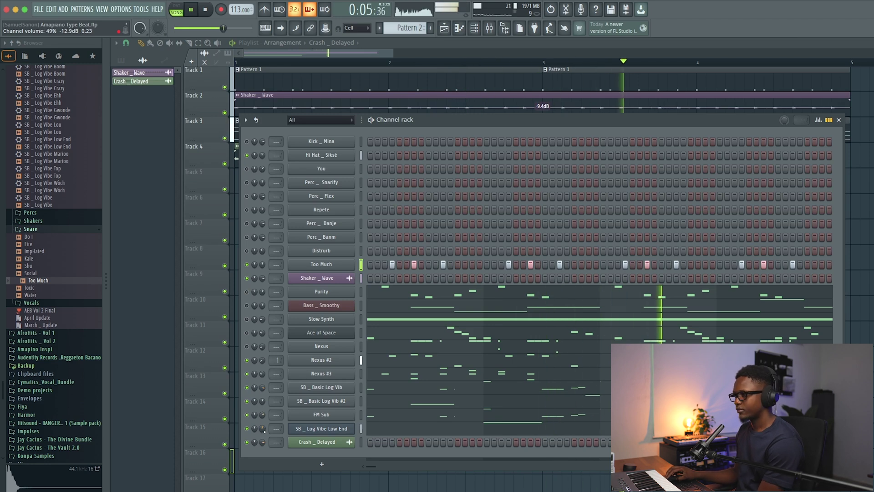